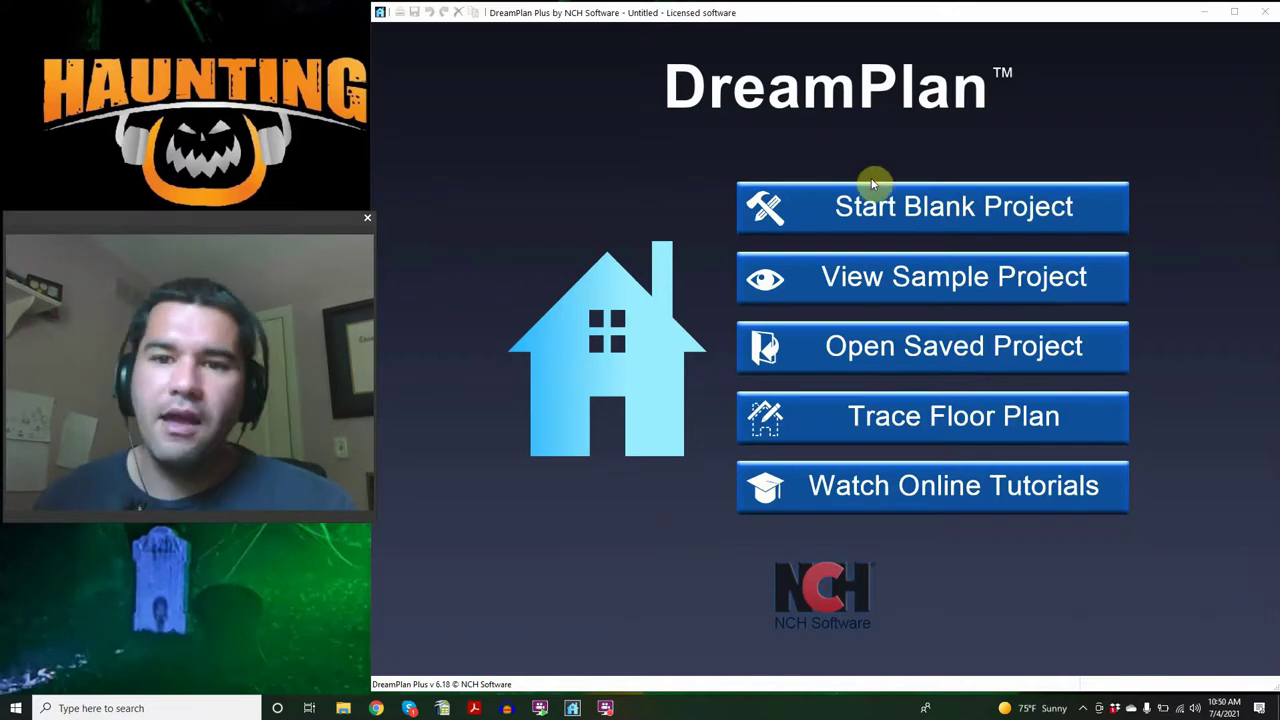
Step: Start a blank project and zoom the 3D view of the empty grassy lot
click(922, 215)
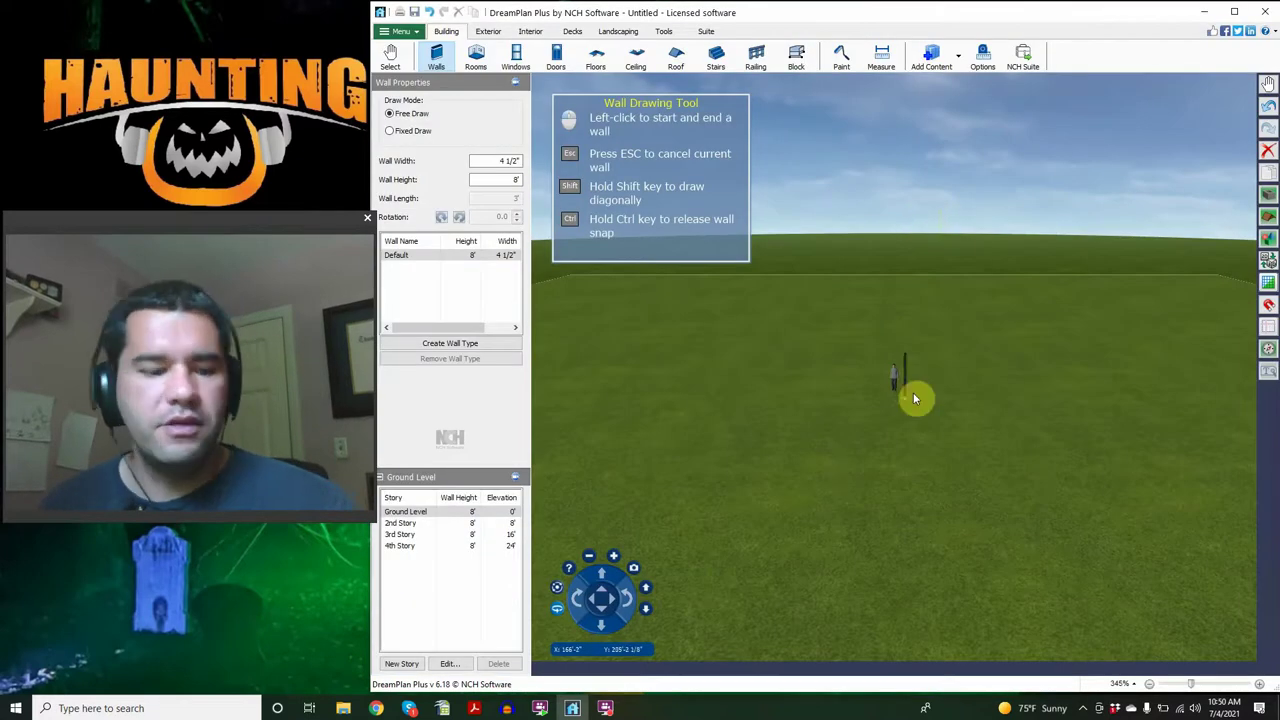
scroll(886, 402, up, 3)
scroll(886, 404, up, 2)
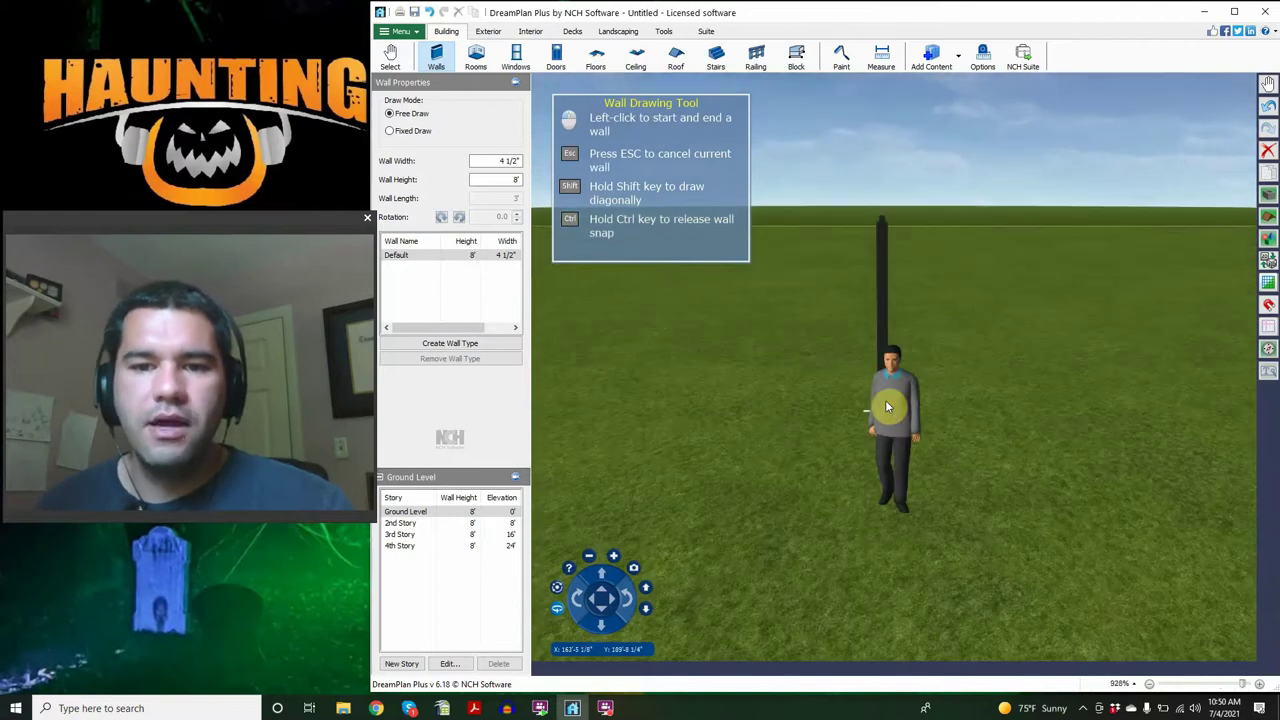
scroll(720, 500, up, 1)
scroll(785, 520, down, 1)
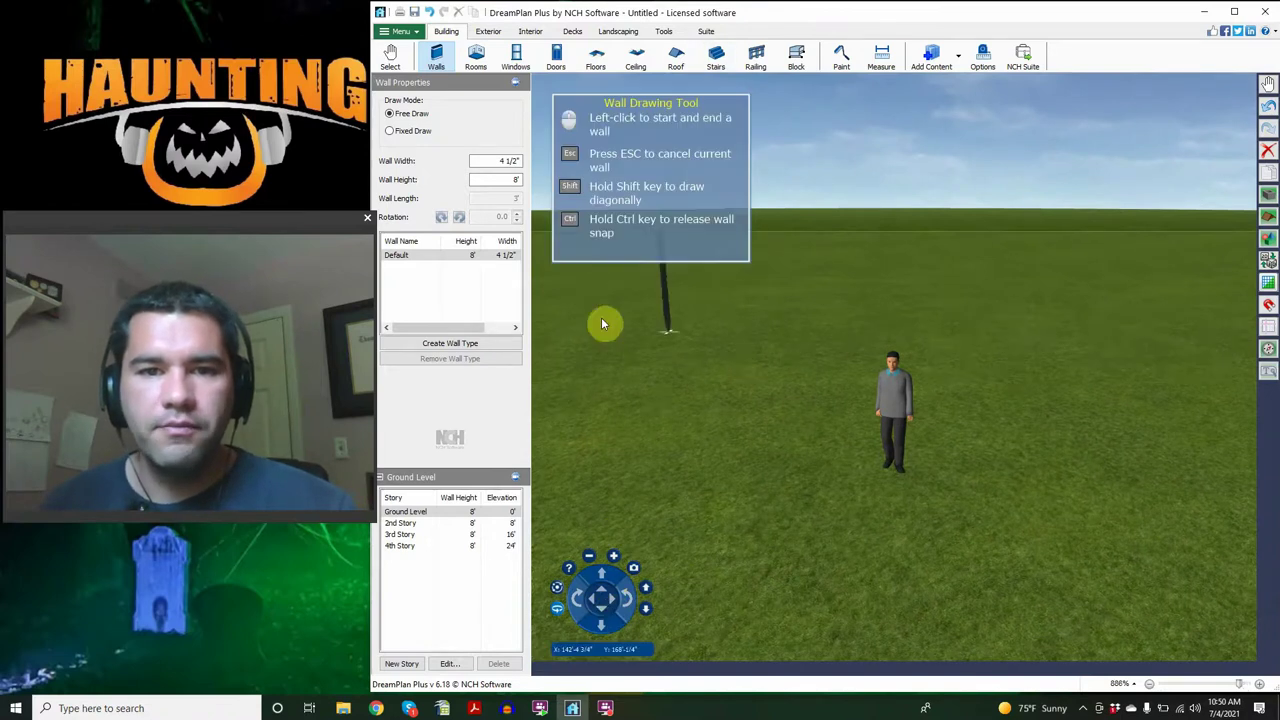
Step: Leave the wall tool, then pan and orbit the 3D view around the standing figure
key(Escape)
click(588, 600)
click(588, 600)
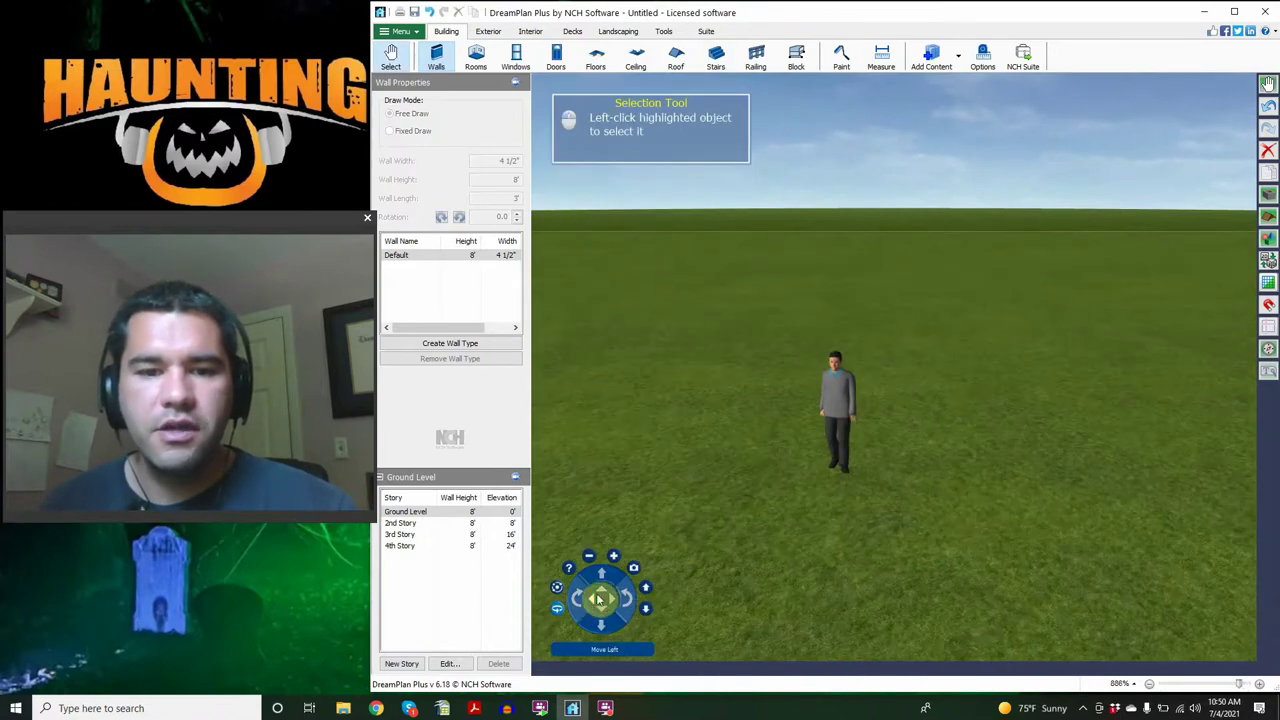
click(601, 615)
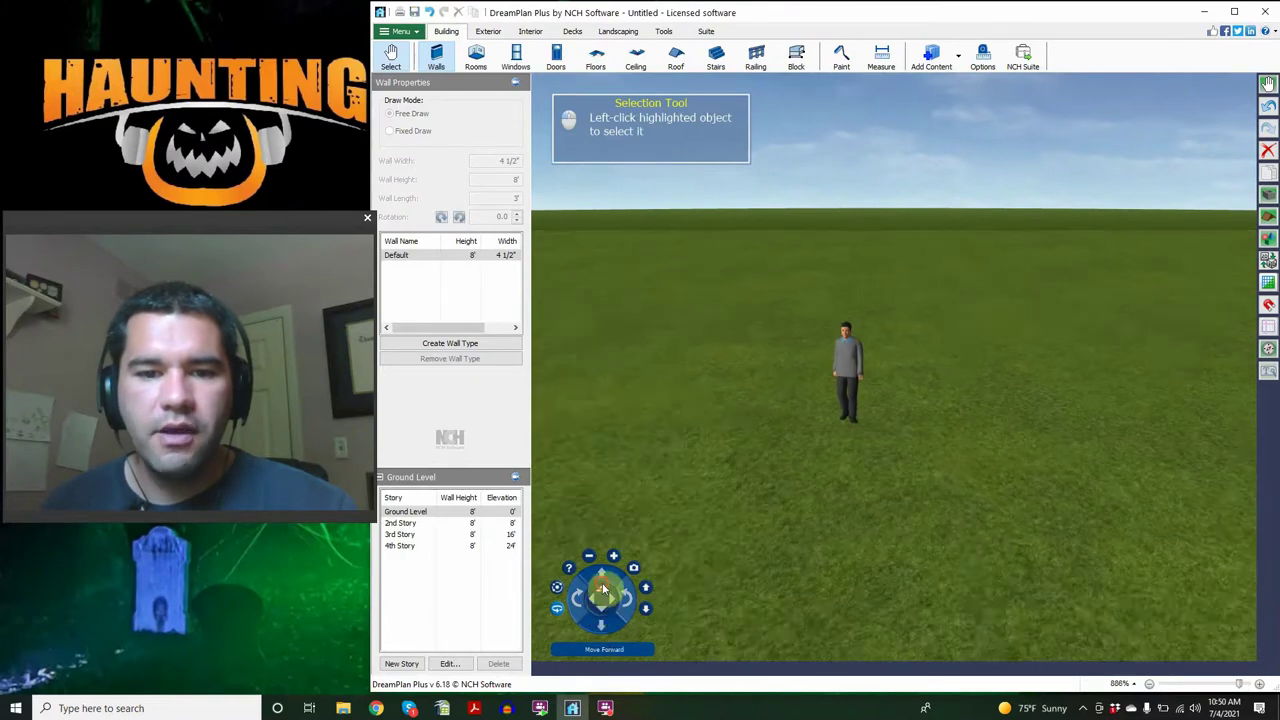
click(631, 598)
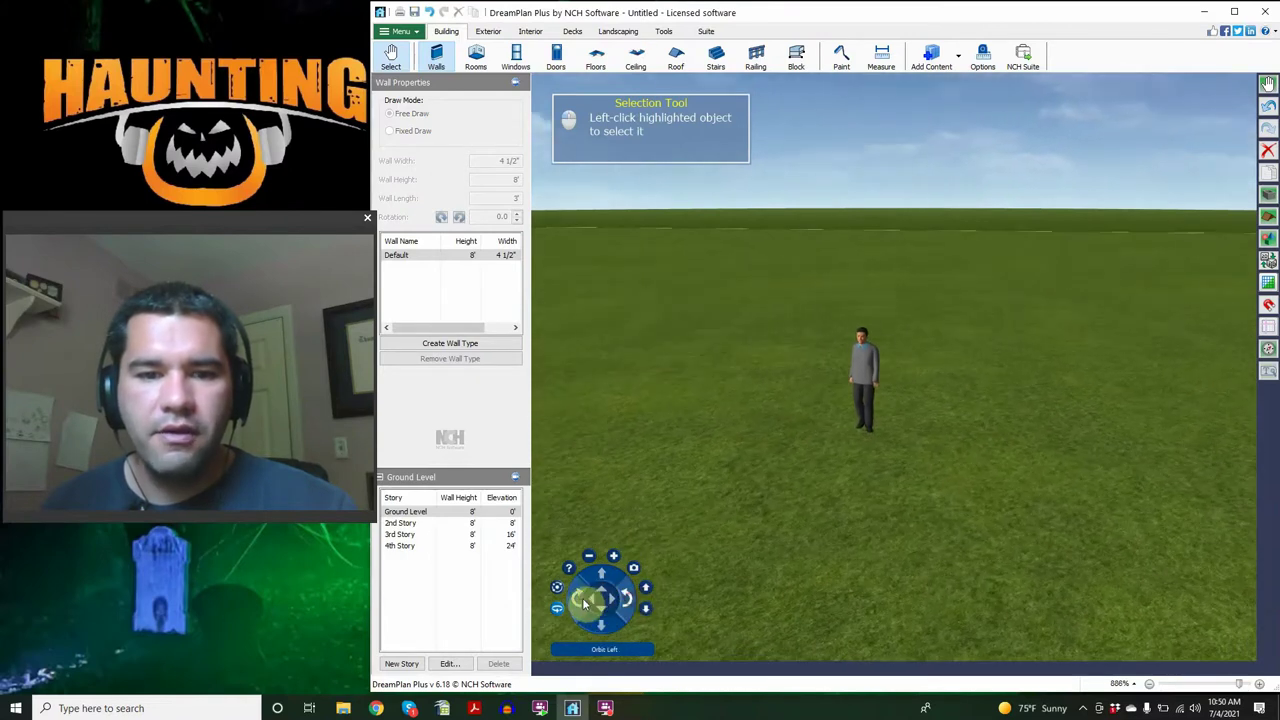
click(612, 592)
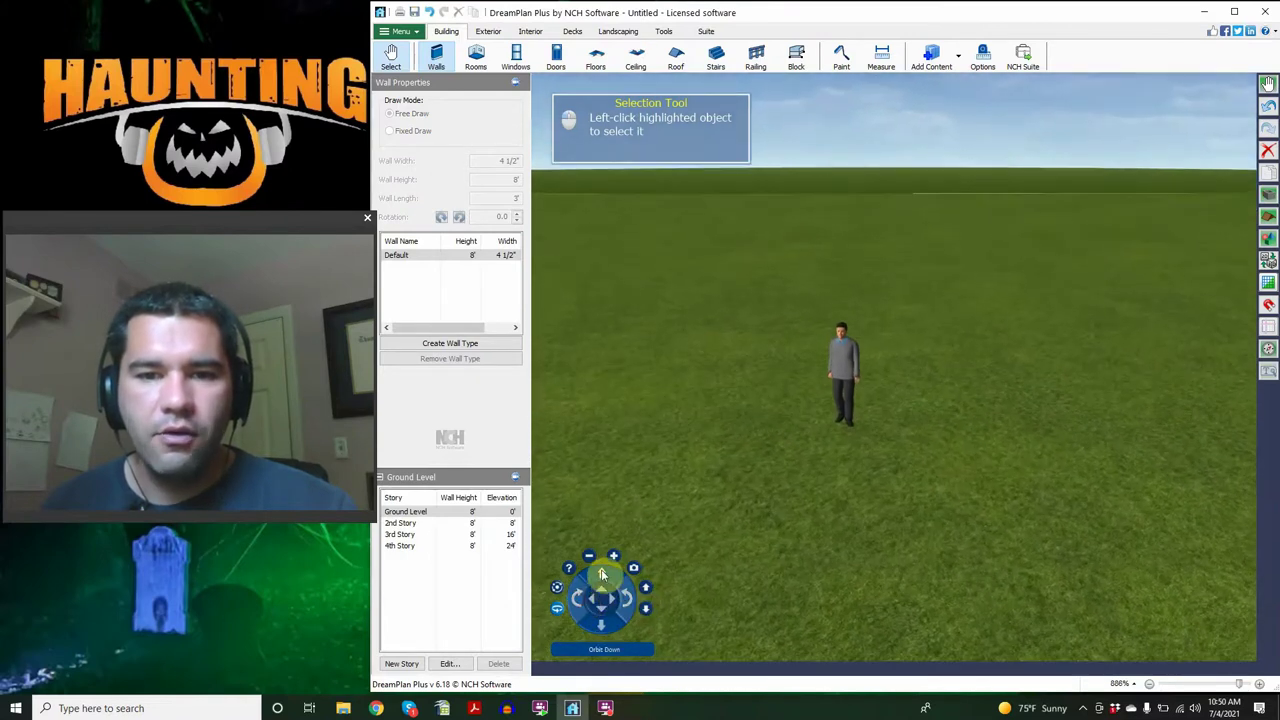
click(601, 627)
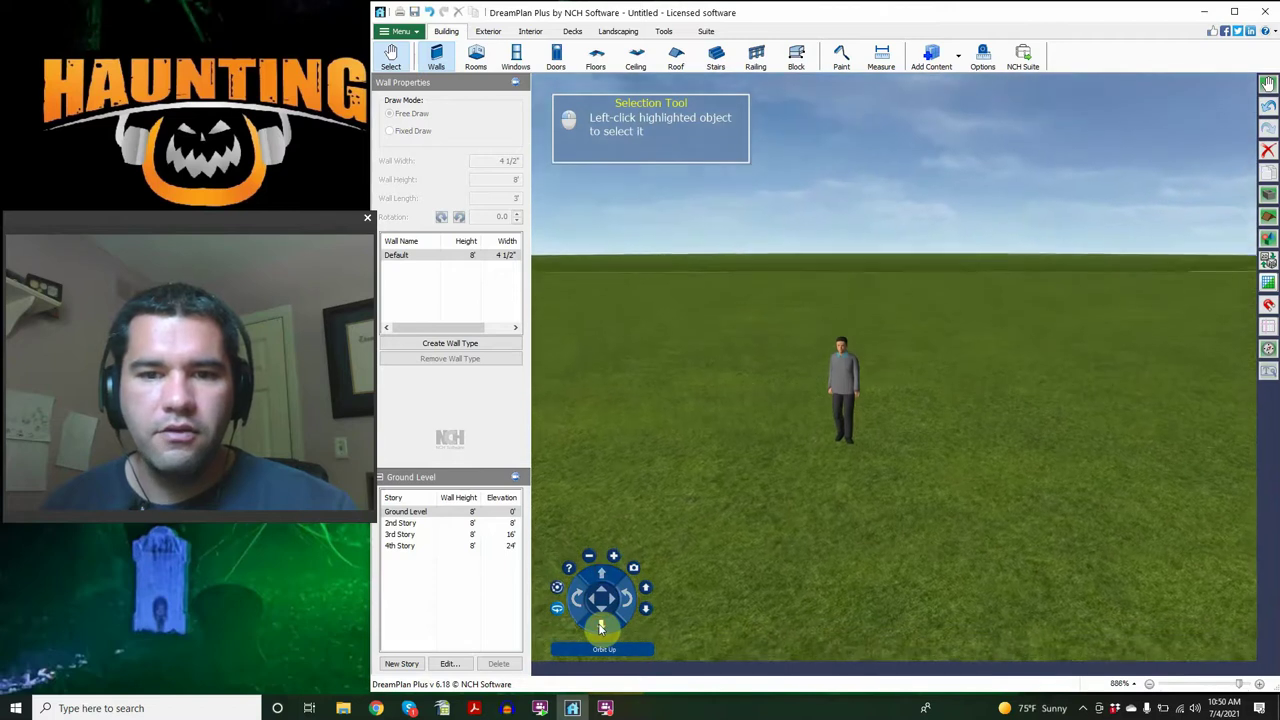
click(603, 578)
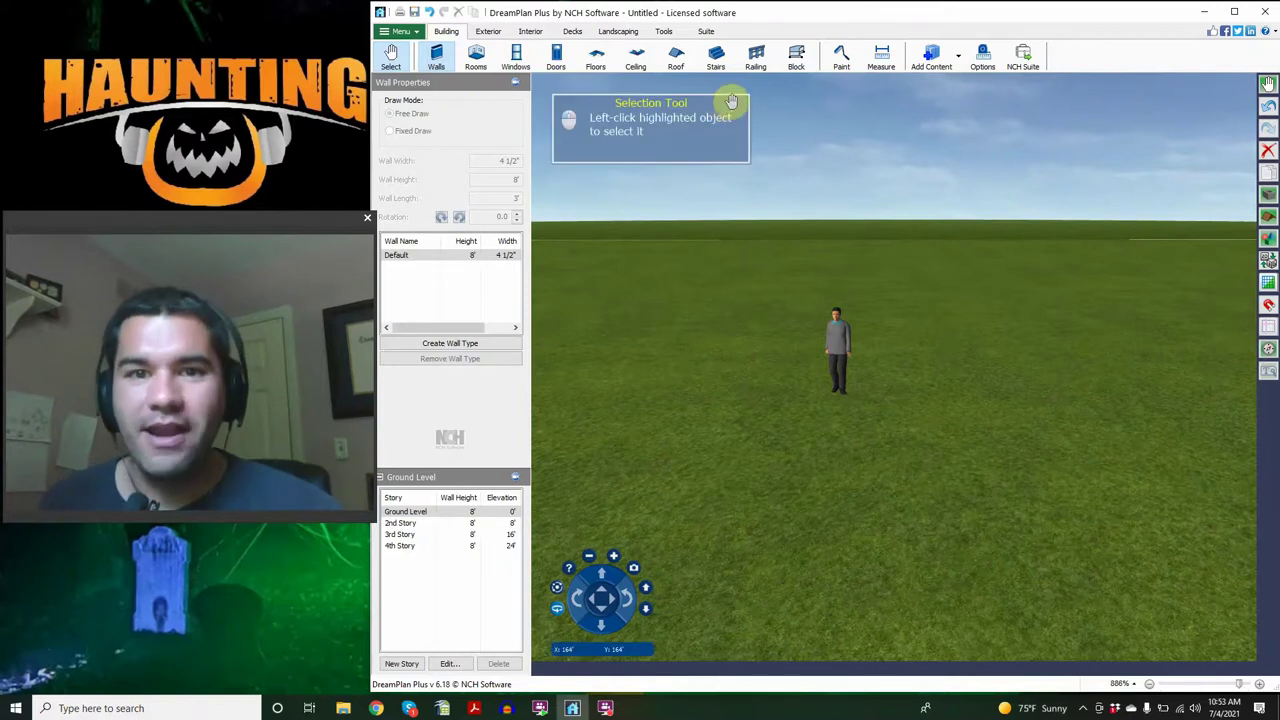
Step: Launch the Trace Wizard with Ground Level as the story to trace, and advance to image selection
click(663, 32)
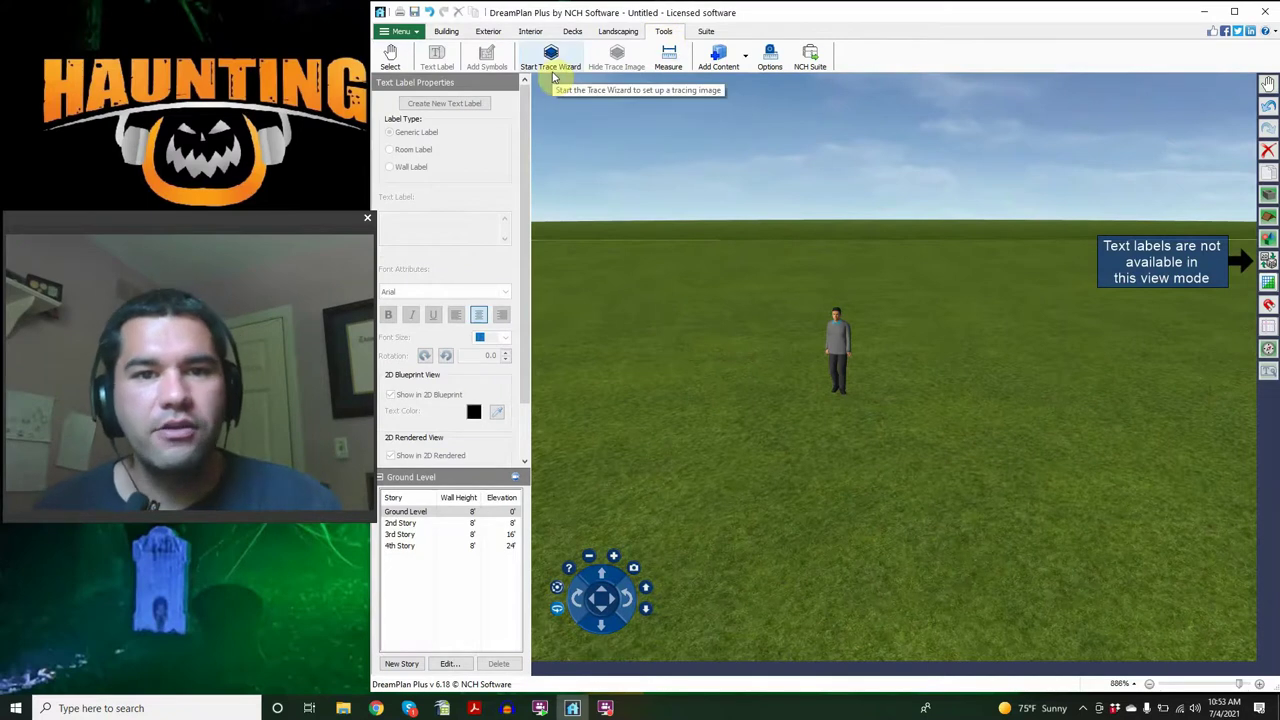
click(551, 55)
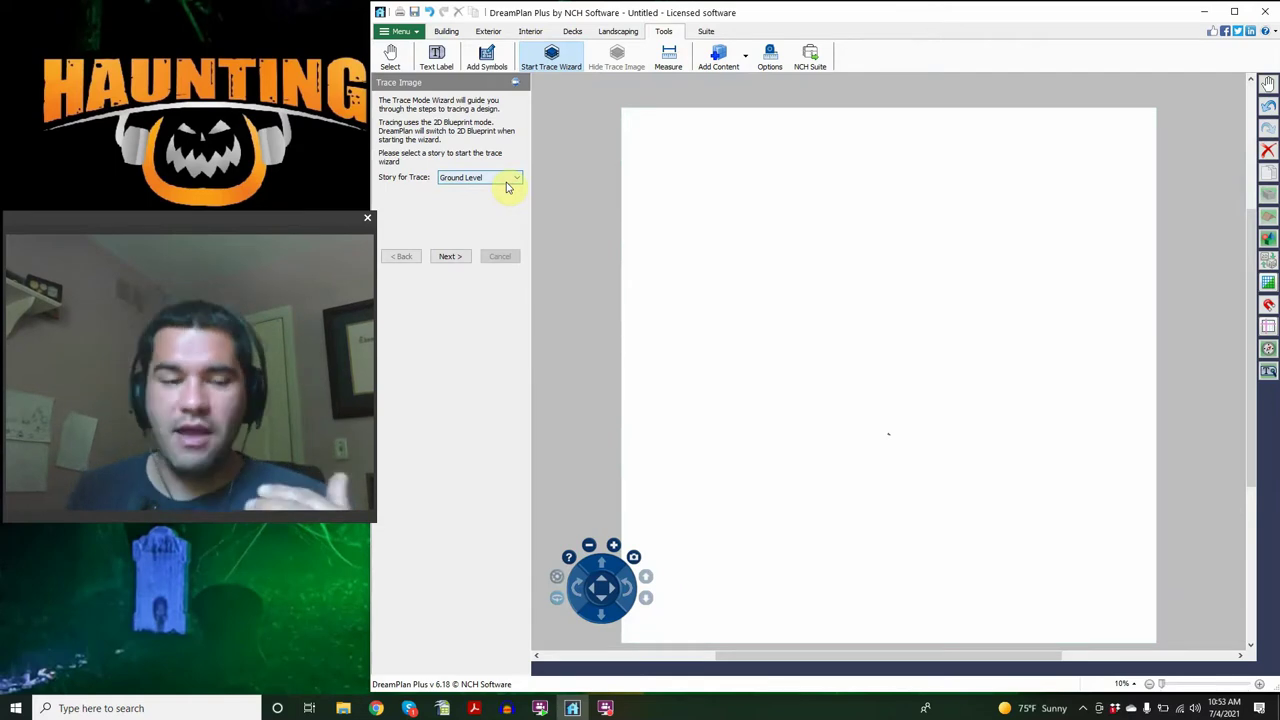
click(508, 187)
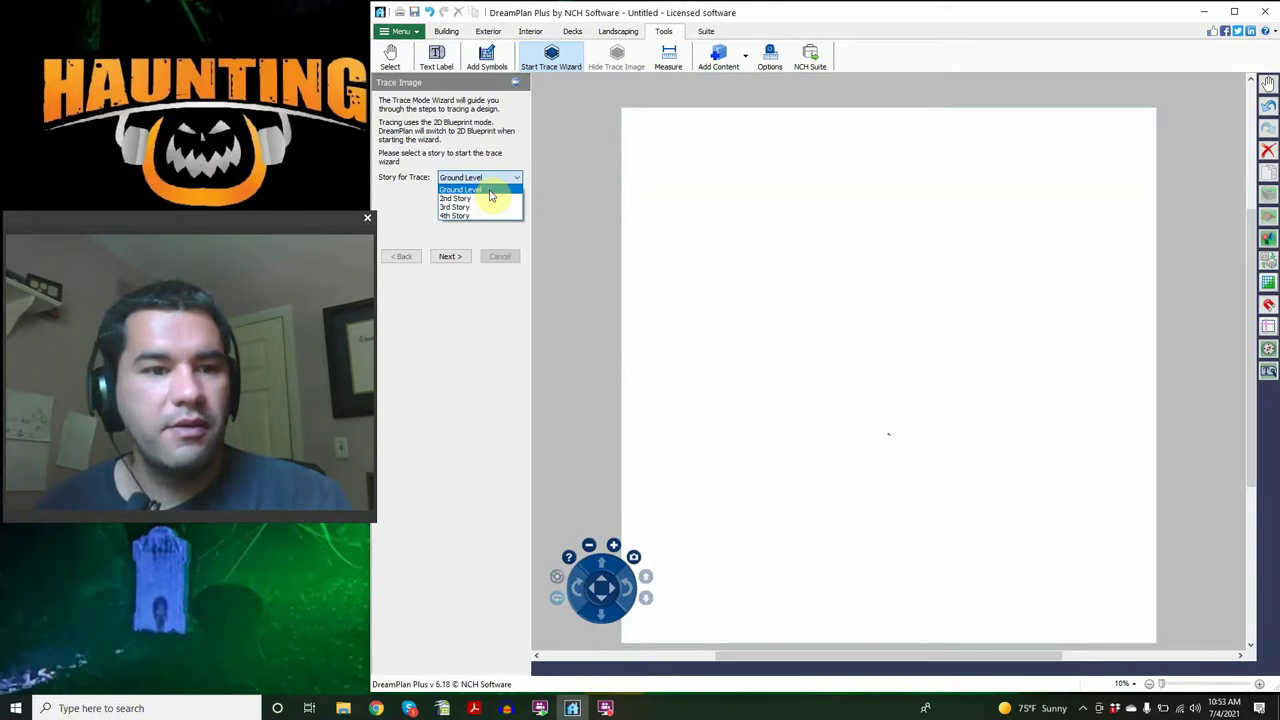
click(491, 195)
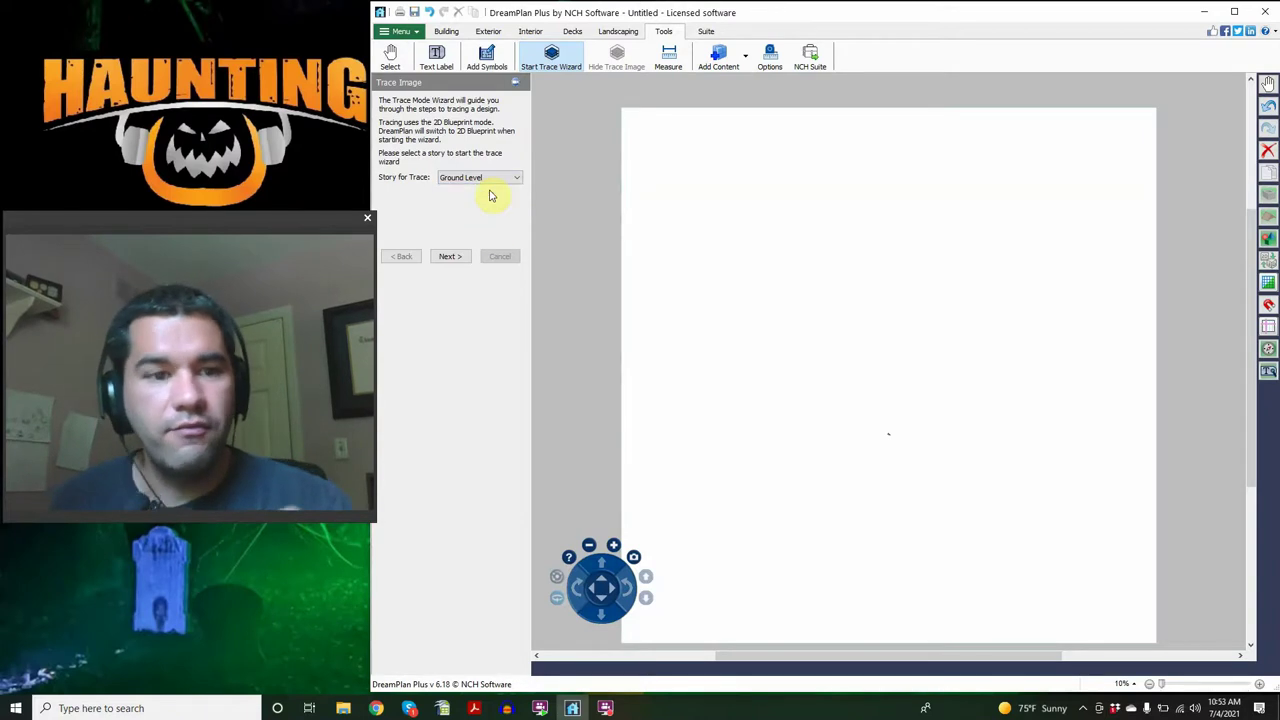
click(452, 256)
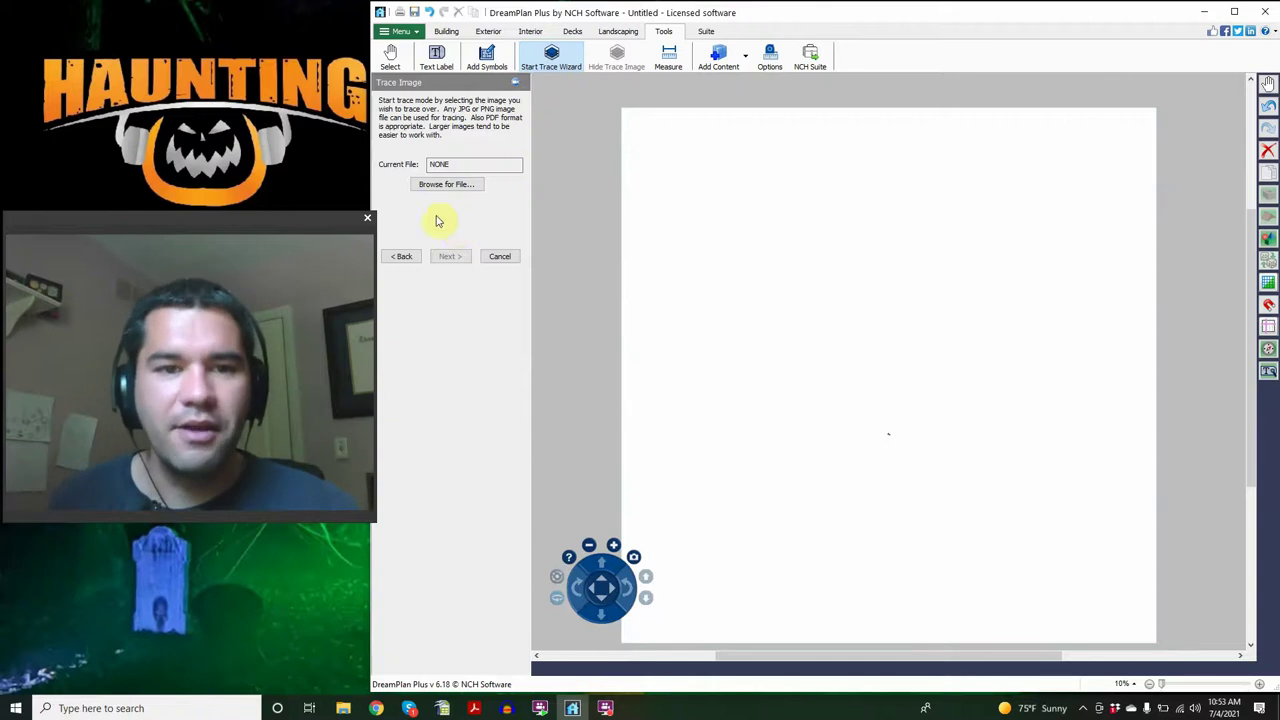
Step: Load the hand-drawn maze floor-plan photo as the trace image and proceed to calibration
click(442, 185)
click(911, 345)
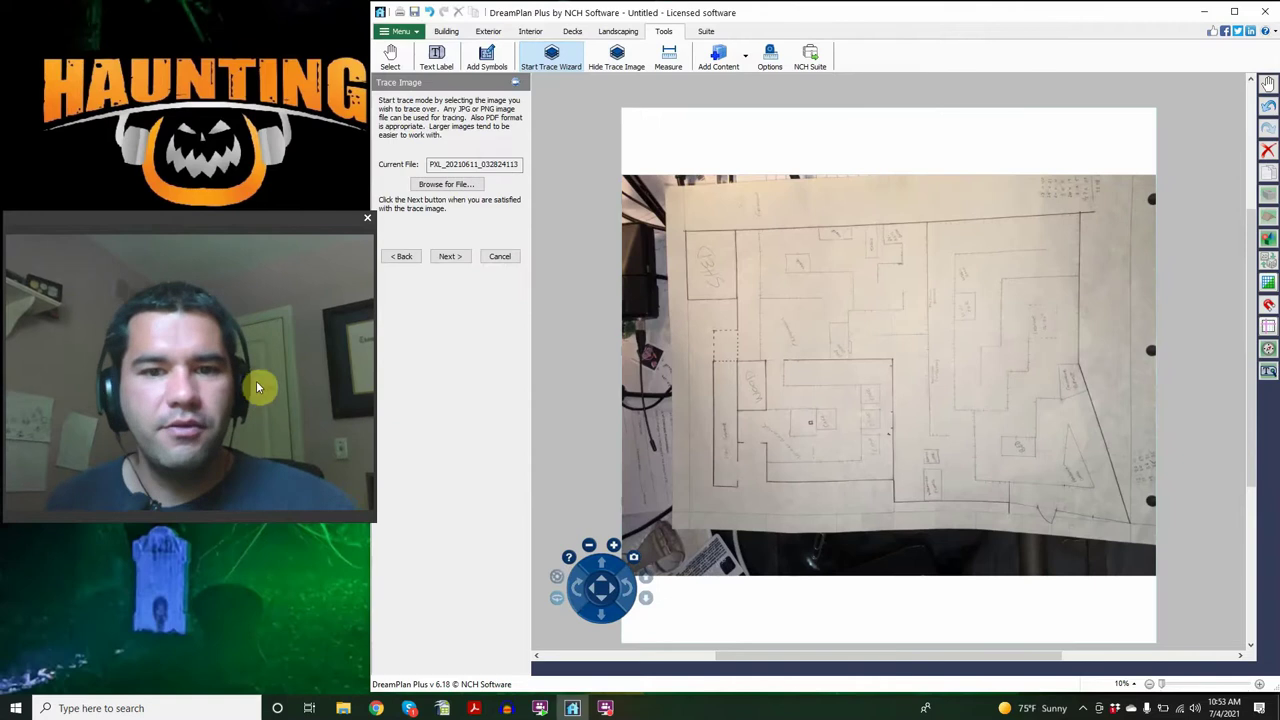
click(449, 257)
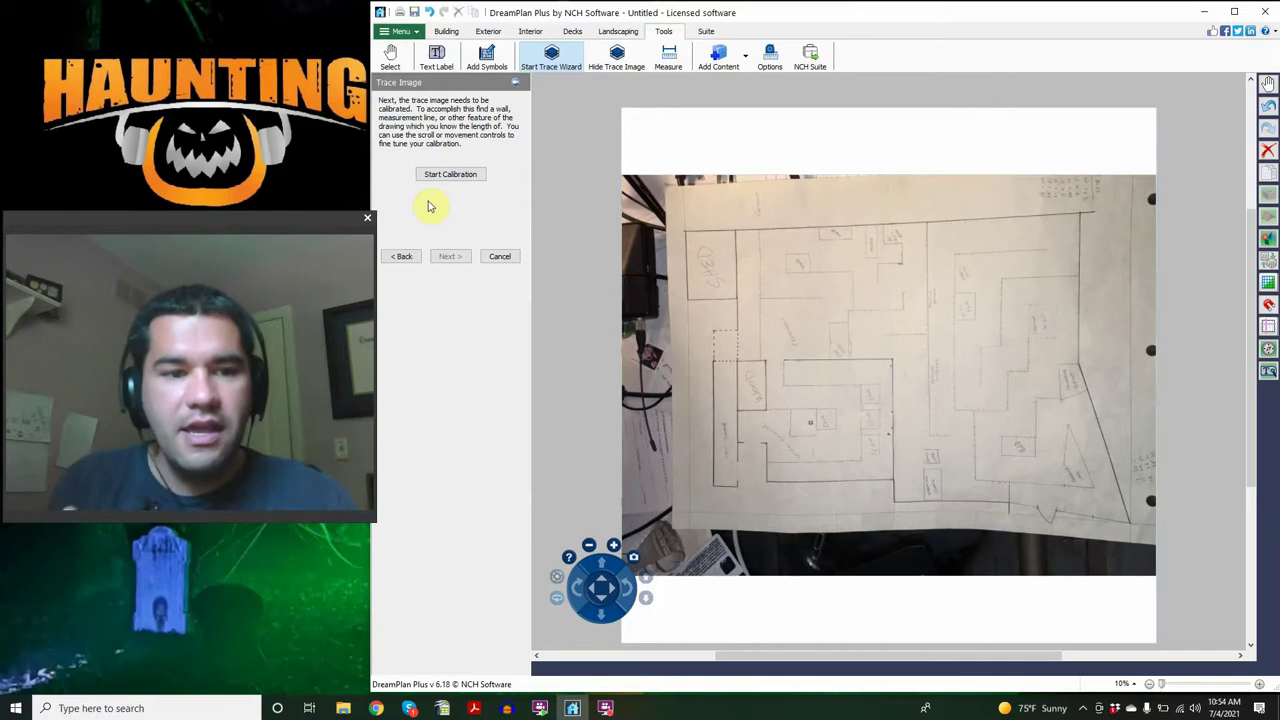
Step: Zoom to the Mass Garage area and mark the wall stub's start and end for calibration
click(451, 176)
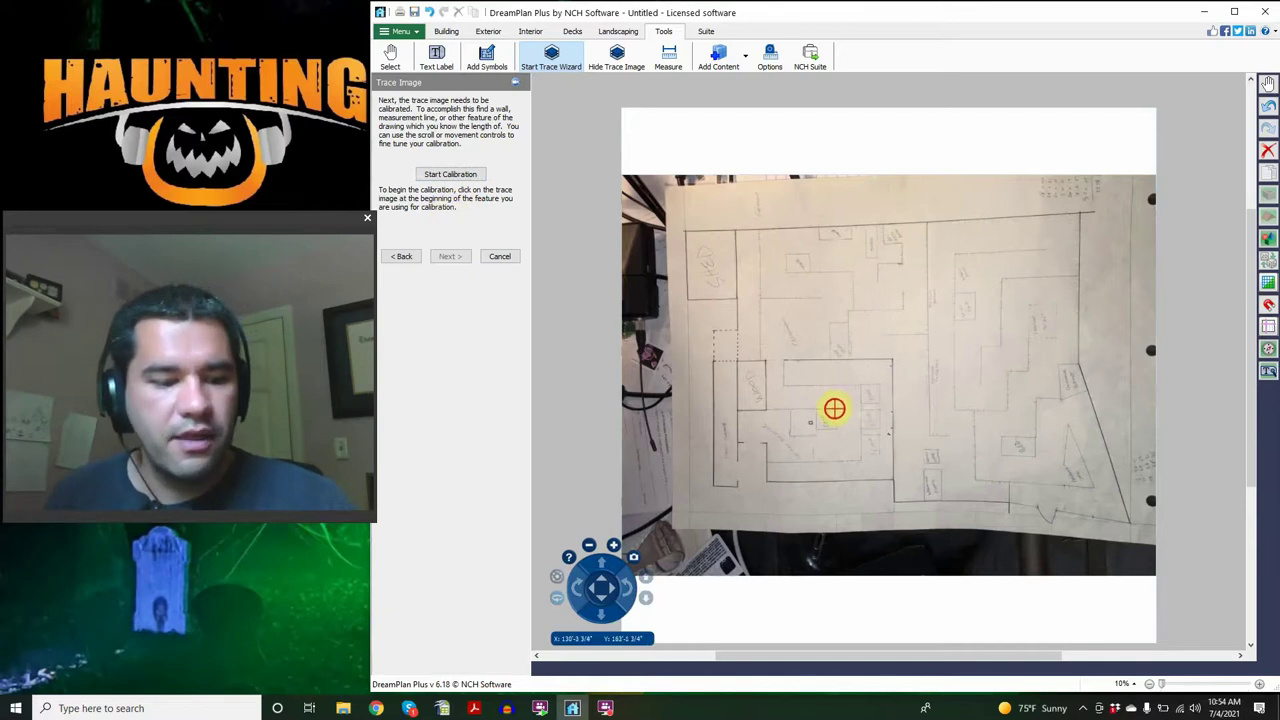
scroll(834, 410, up, 10)
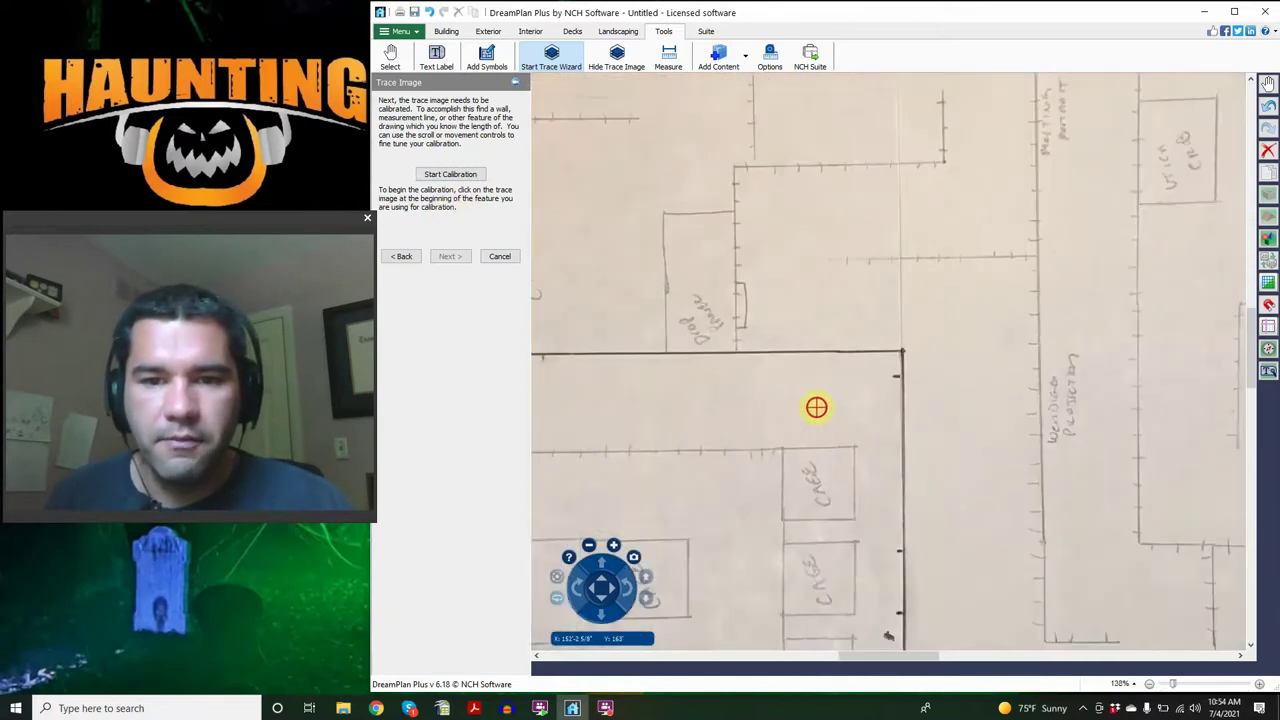
scroll(816, 407, up, 2)
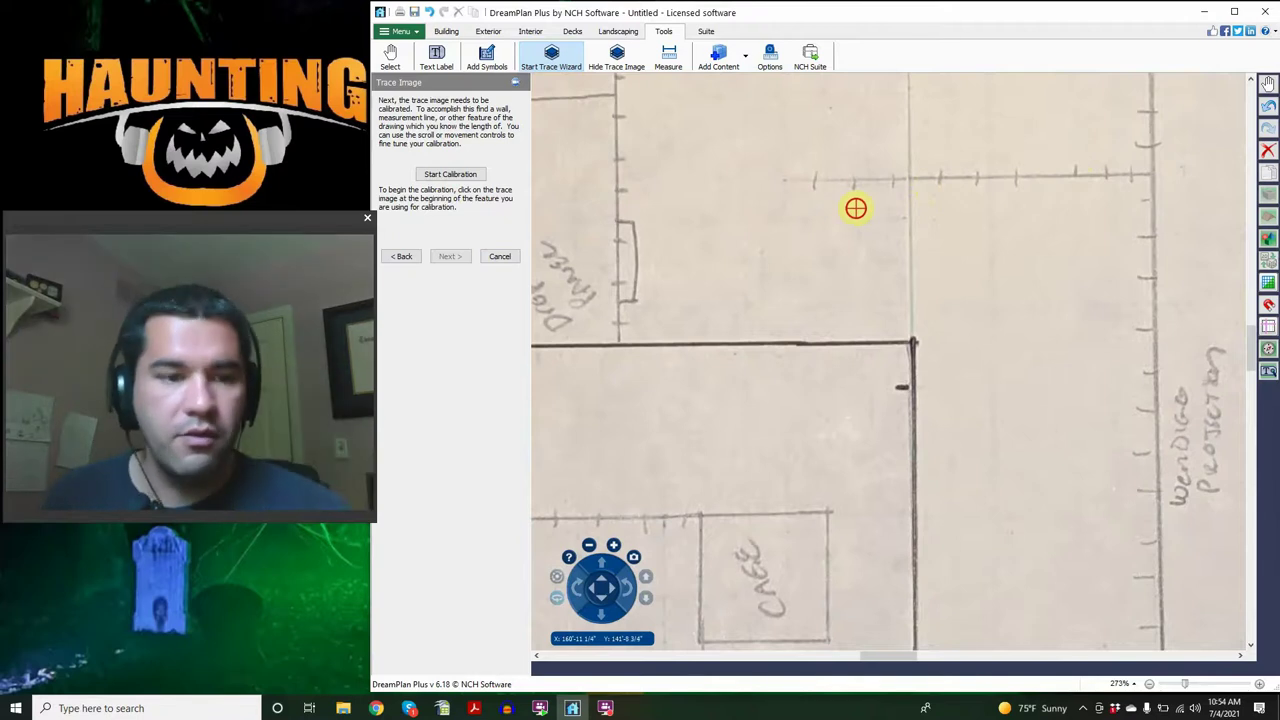
scroll(809, 271, down, 3)
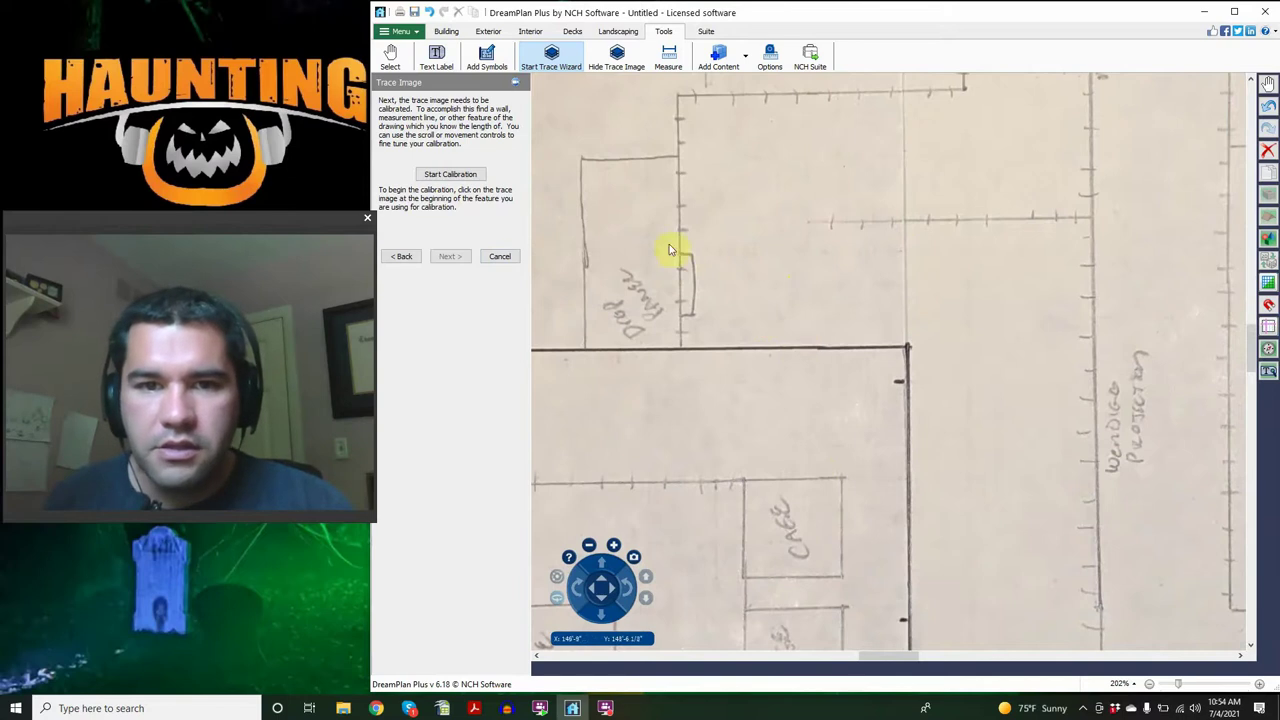
drag(880, 656, 726, 634)
scroll(823, 329, down, 2)
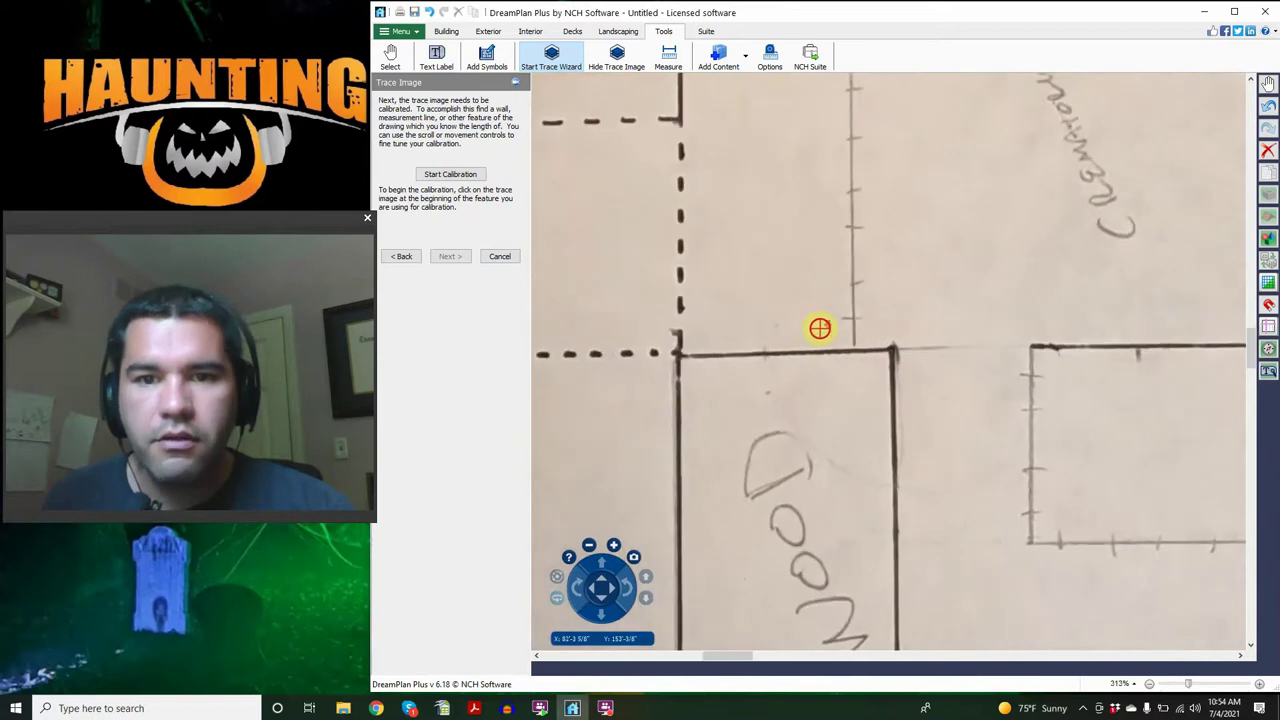
click(601, 606)
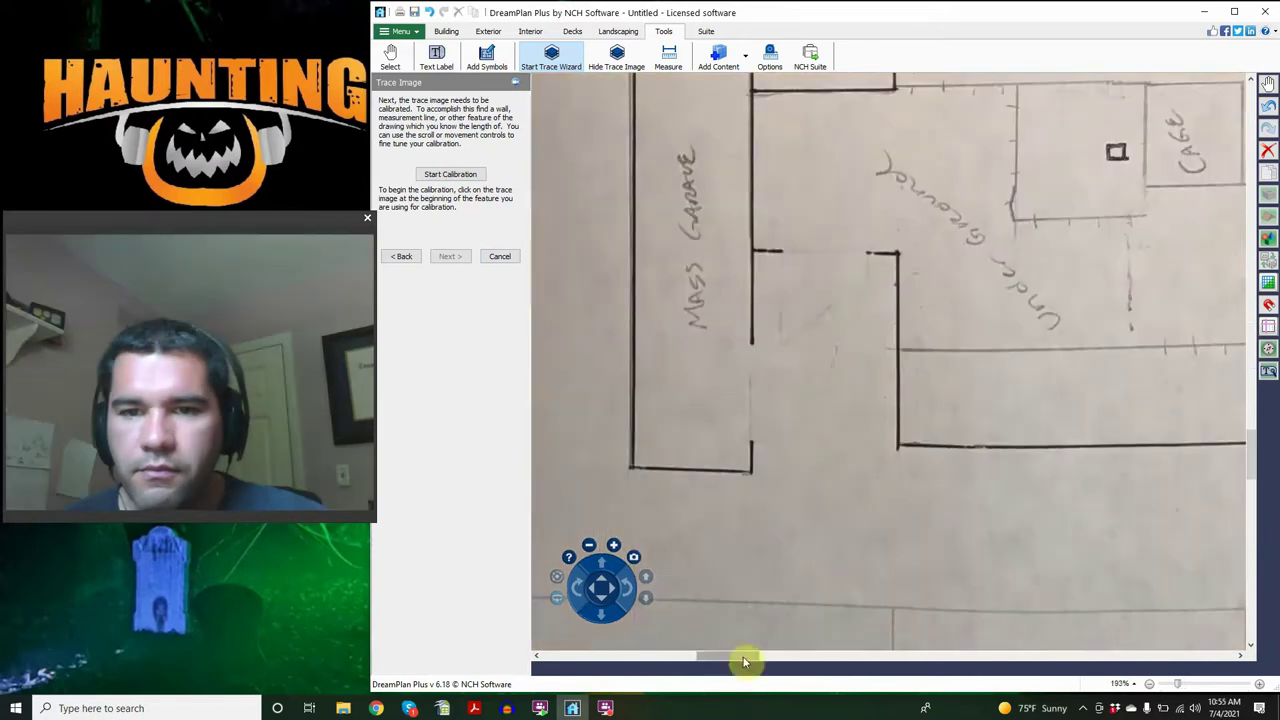
click(897, 252)
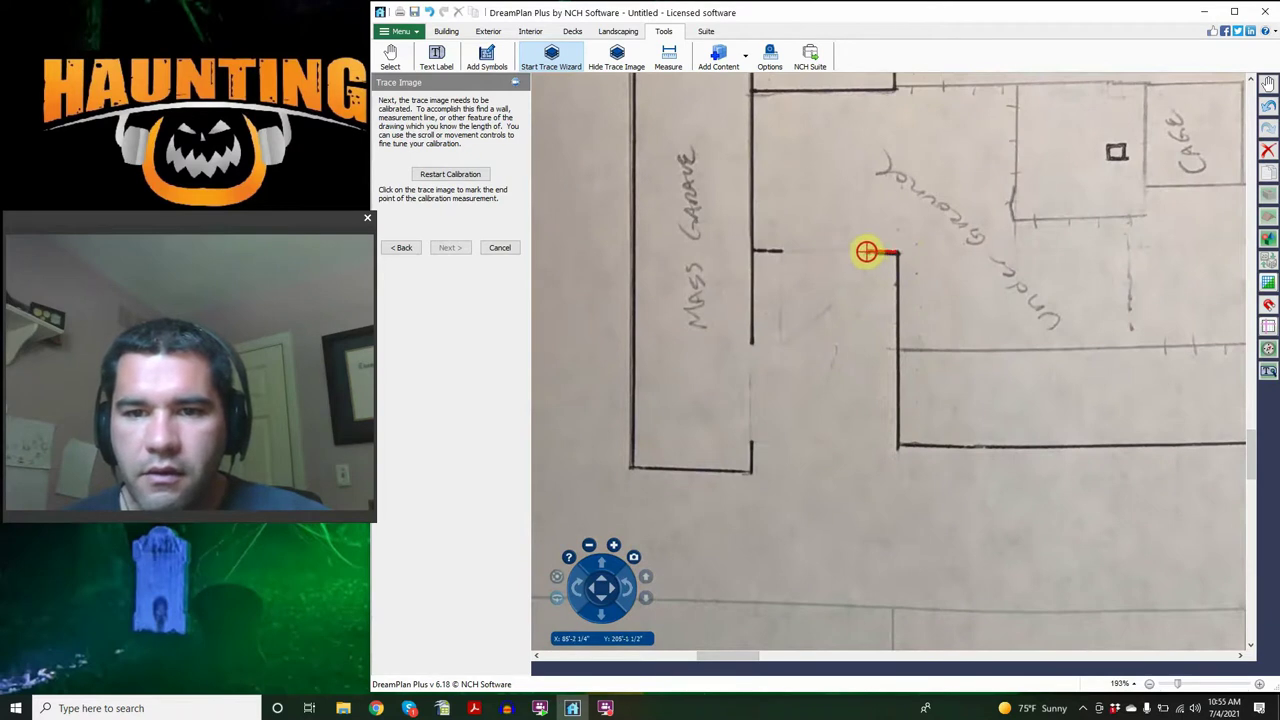
click(866, 253)
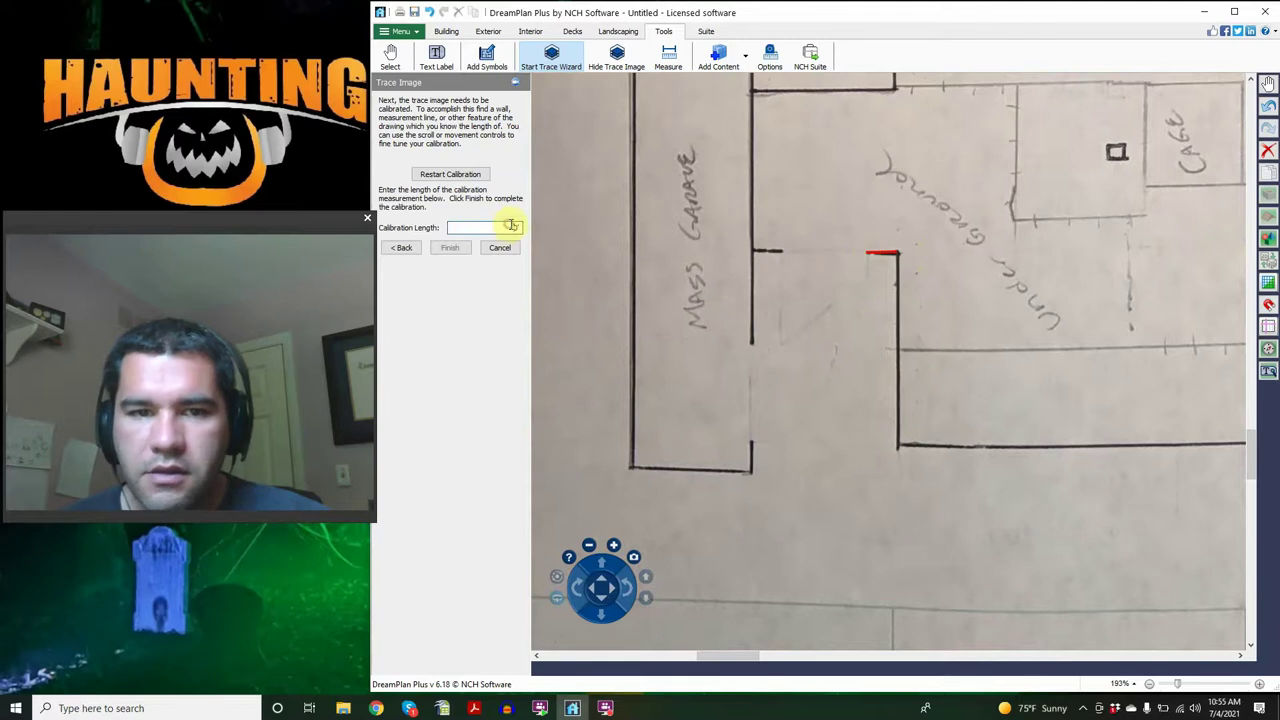
Step: Finish the trace wizard and zoom in on the traced floor-plan photo
click(452, 250)
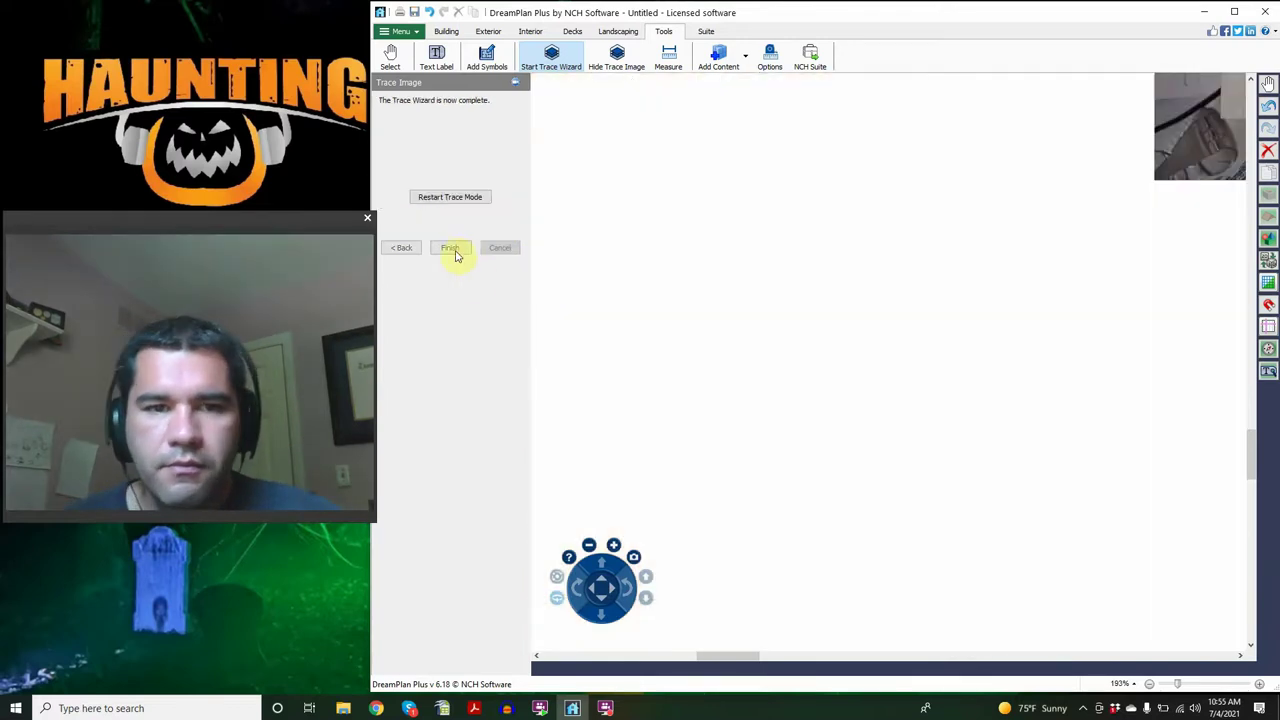
scroll(846, 306, down, 5)
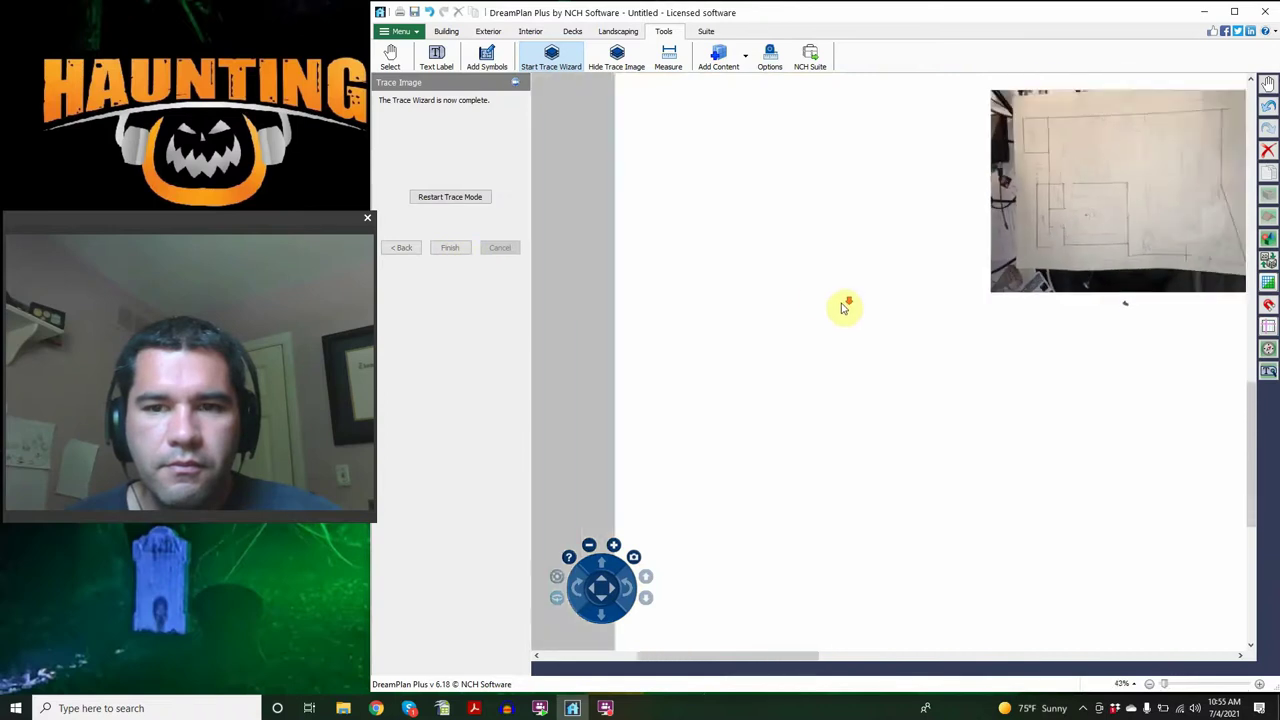
scroll(1157, 306, up, 6)
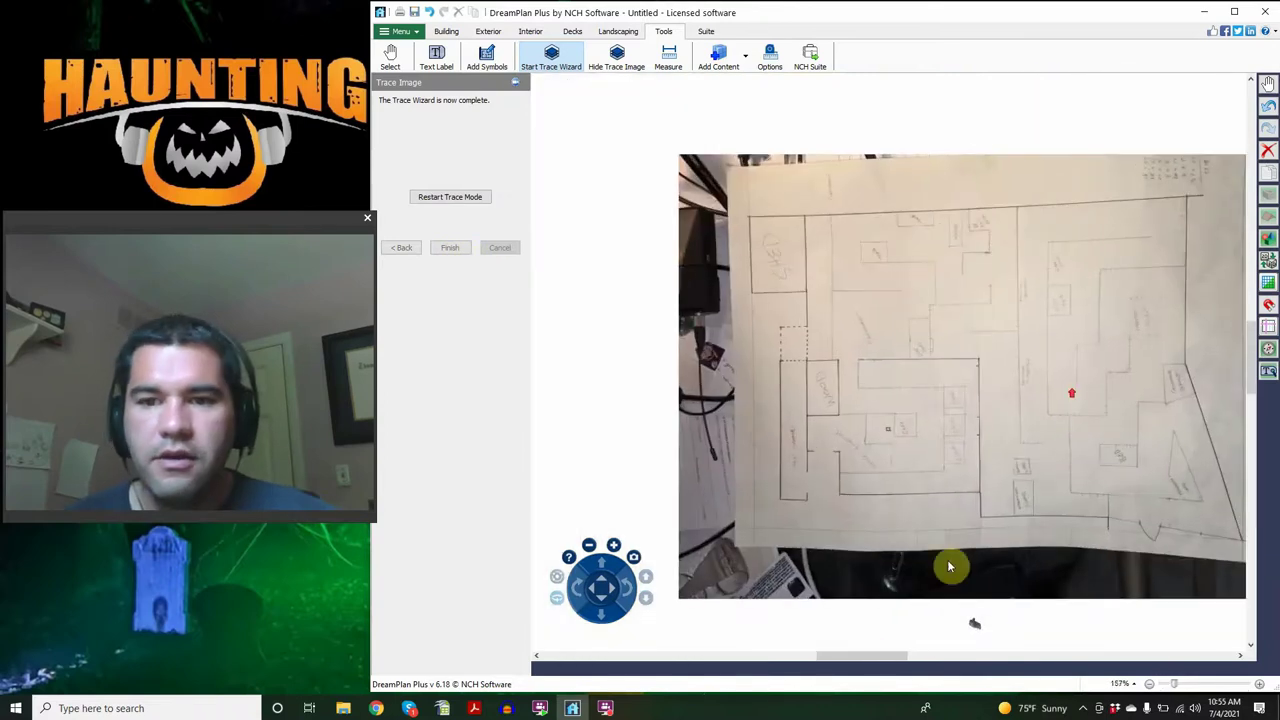
drag(870, 657, 900, 652)
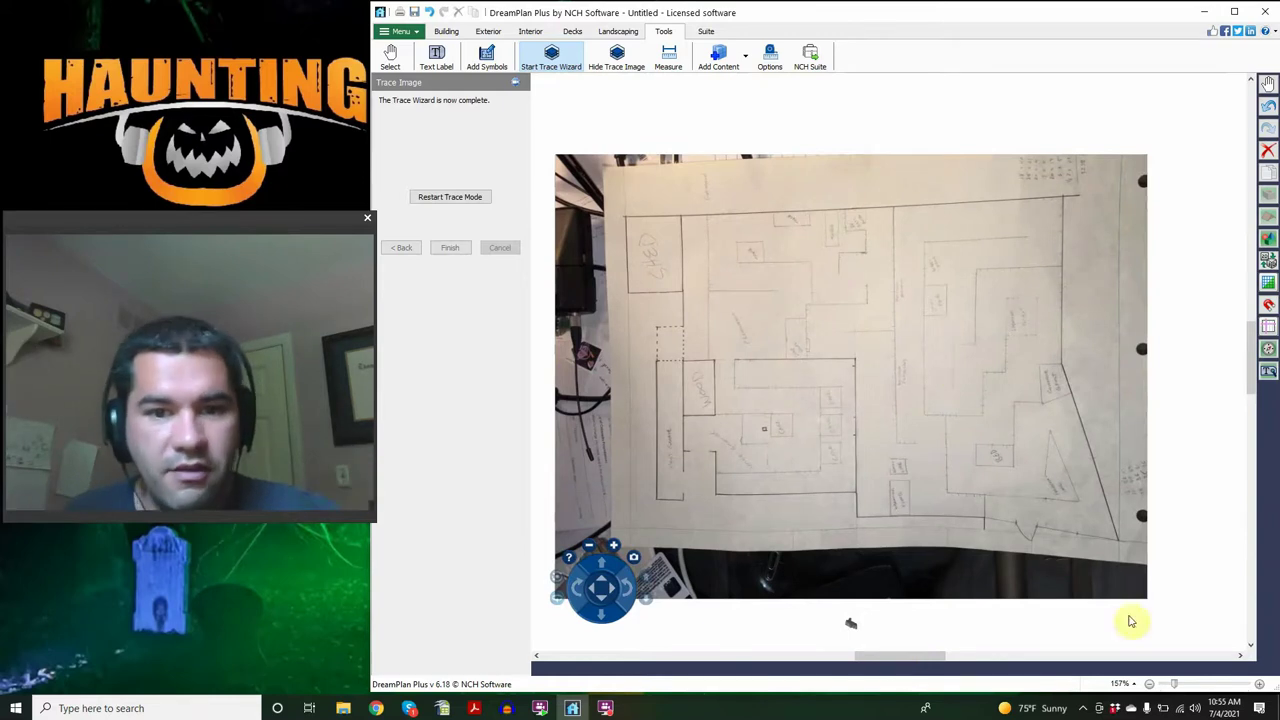
scroll(800, 414, up, 3)
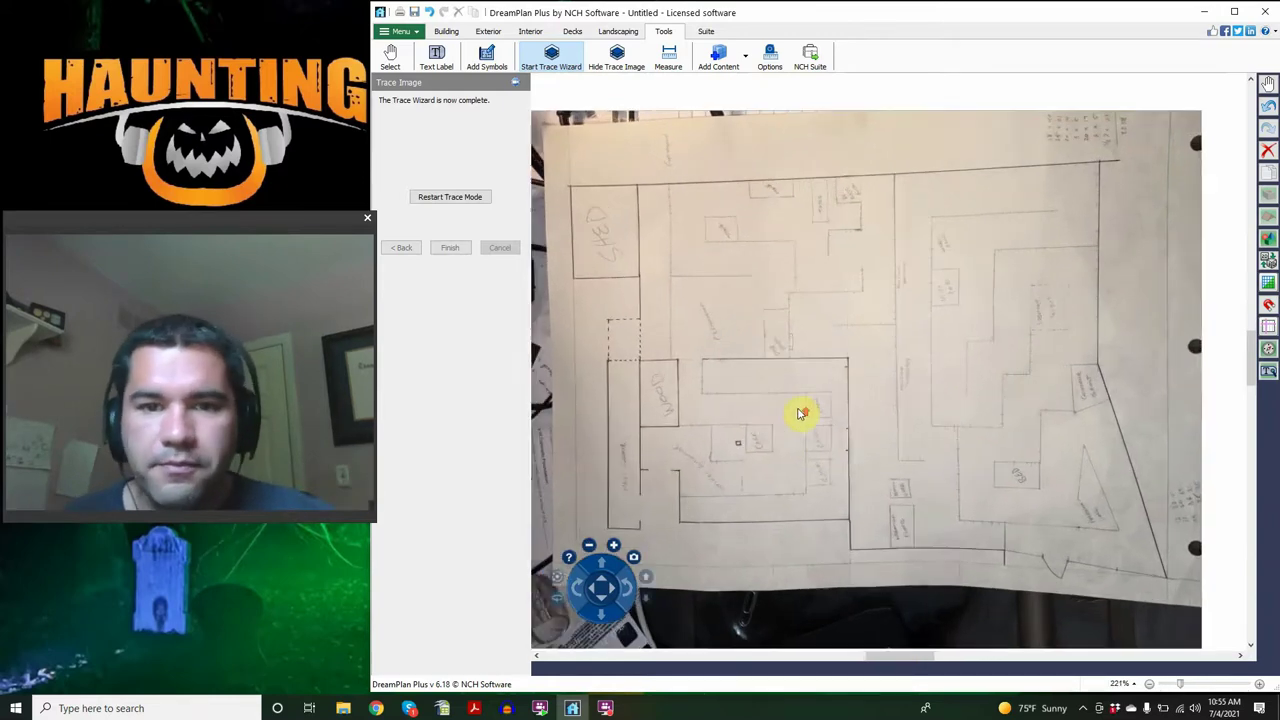
drag(888, 657, 882, 657)
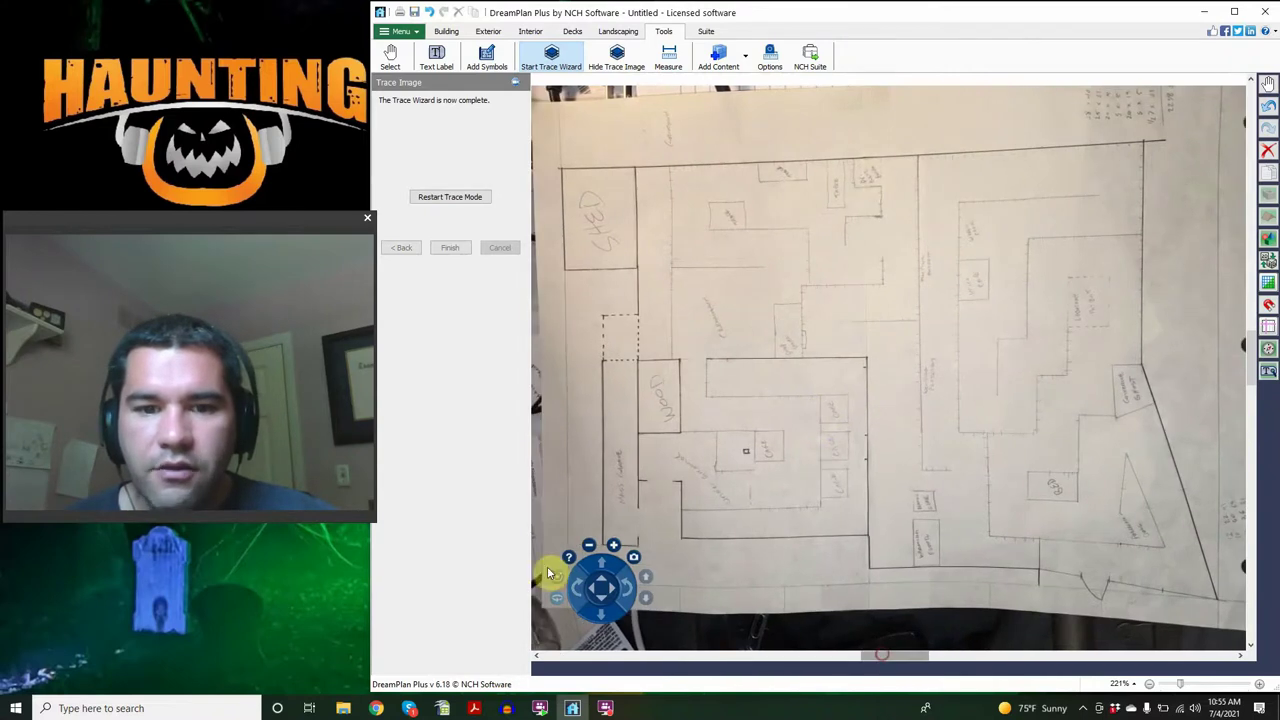
Step: Activate the Building tab's Walls tool, set for 8'-high, 4 1/2"-wide walls
click(446, 31)
click(436, 55)
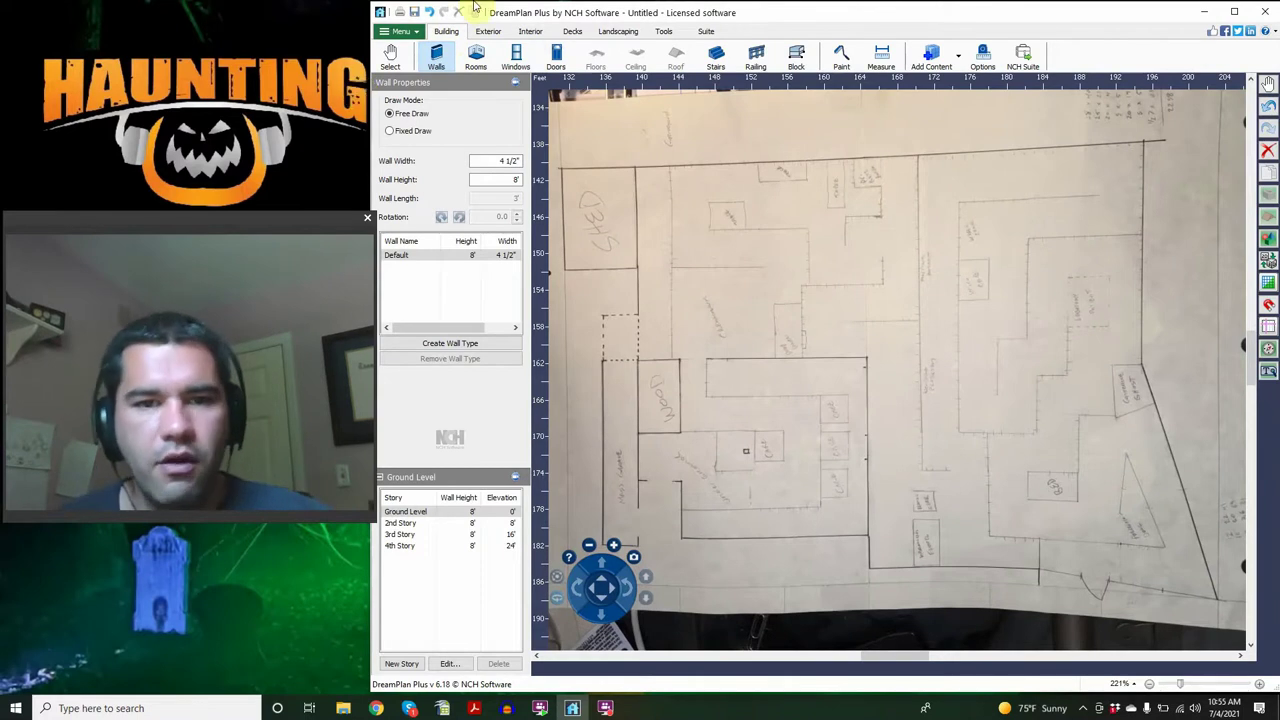
click(436, 60)
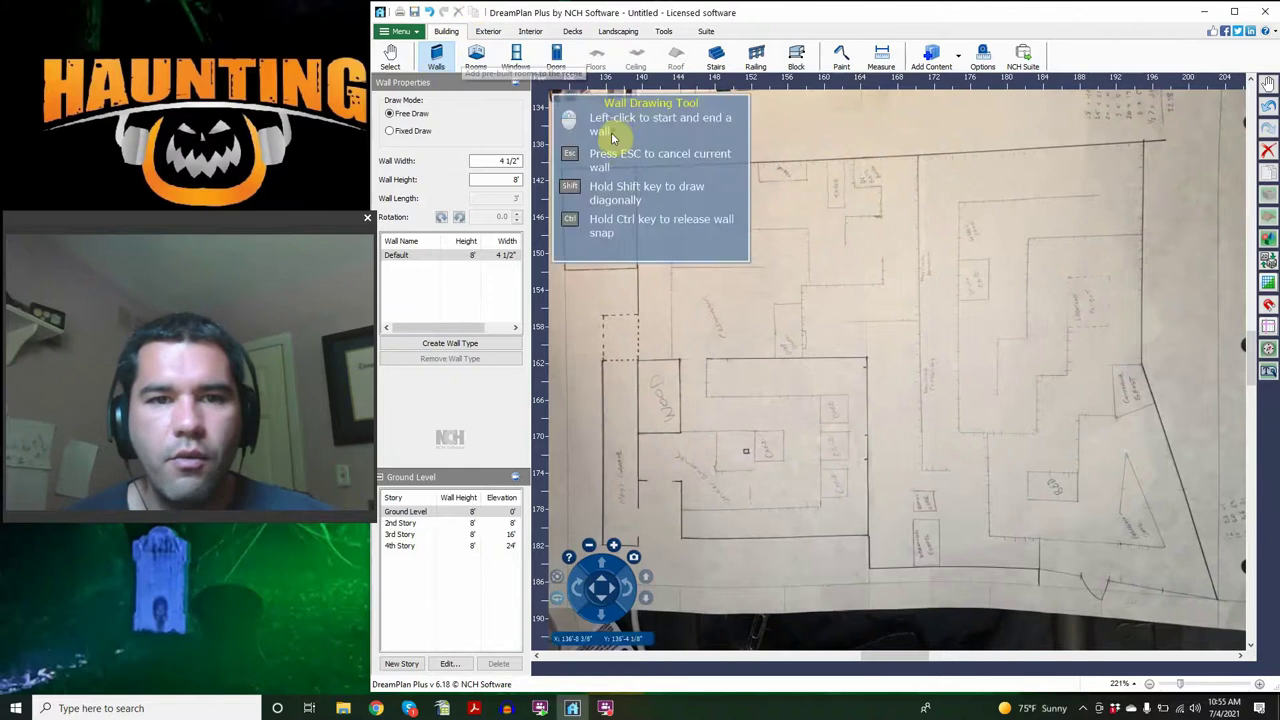
click(438, 66)
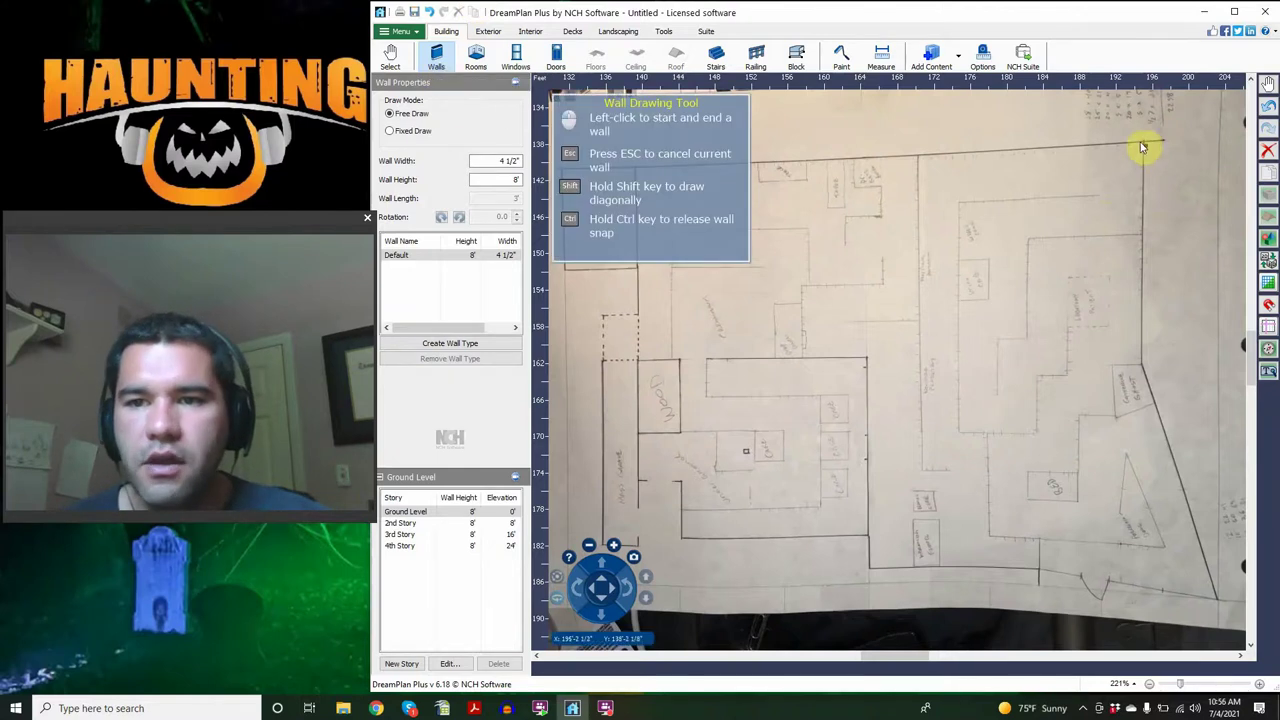
Step: Trace walls down the maze's stepped right side from the top right corner to the BED label
click(438, 66)
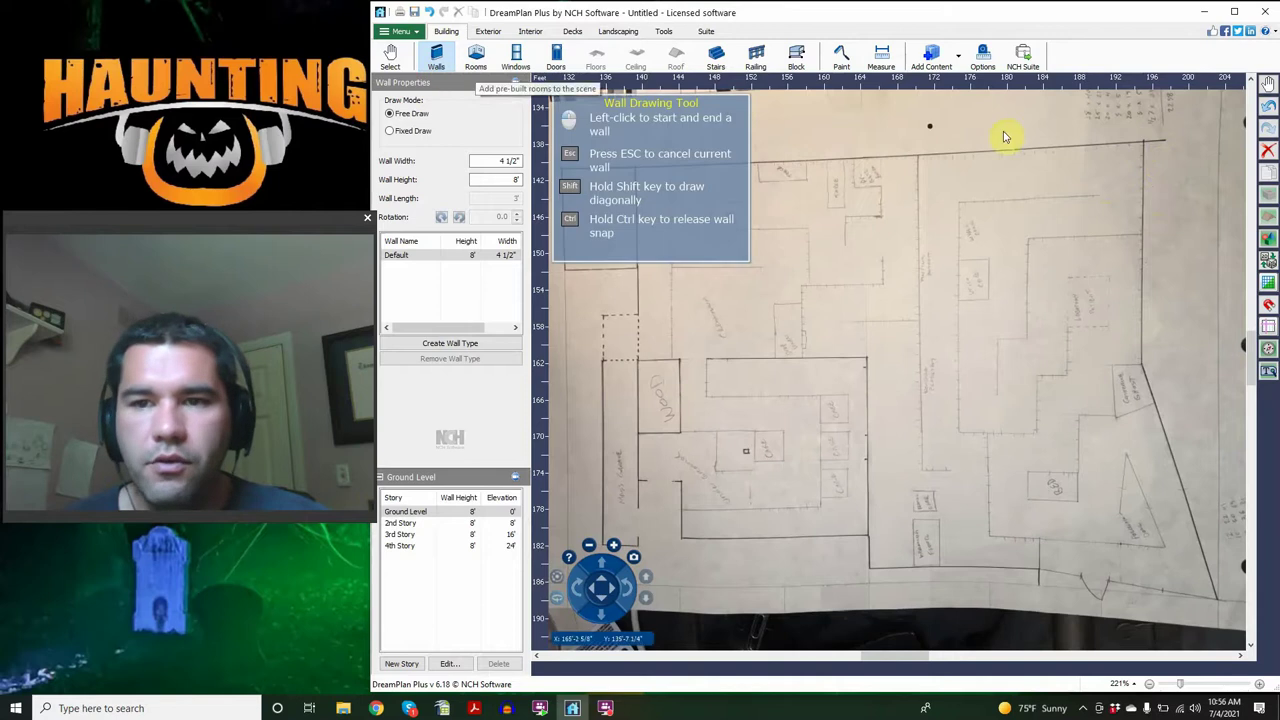
click(1145, 144)
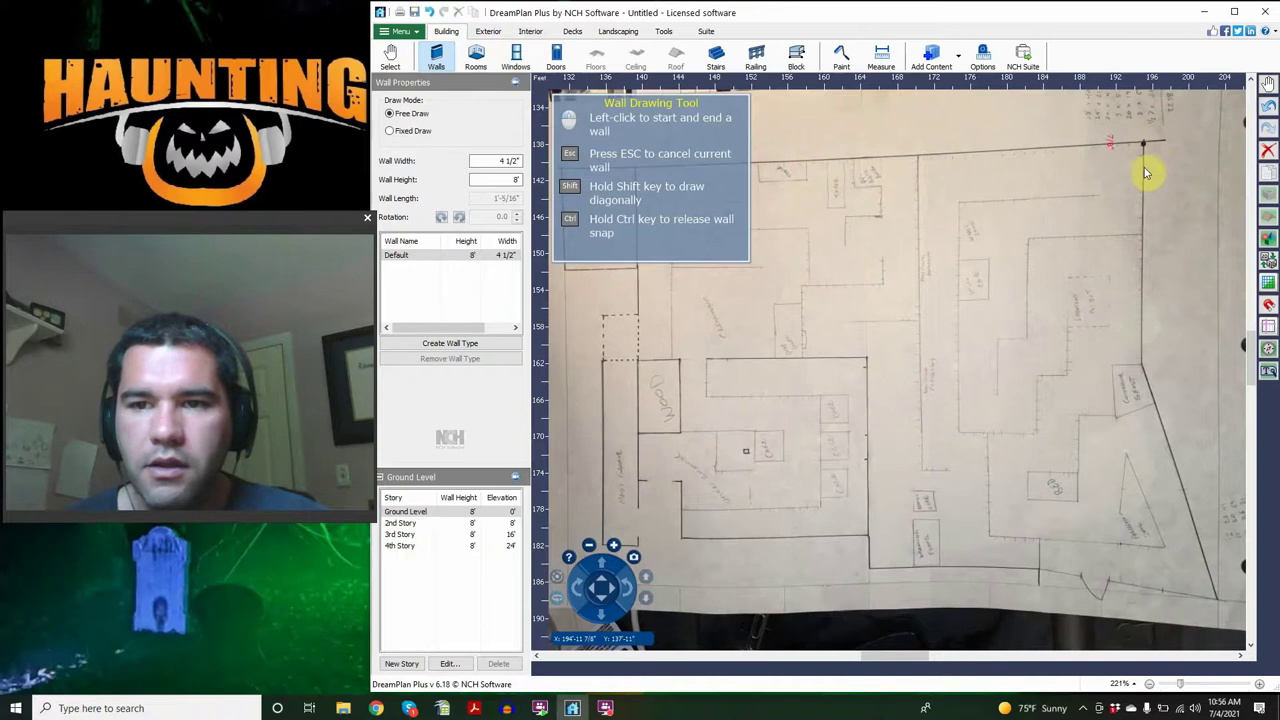
click(1142, 364)
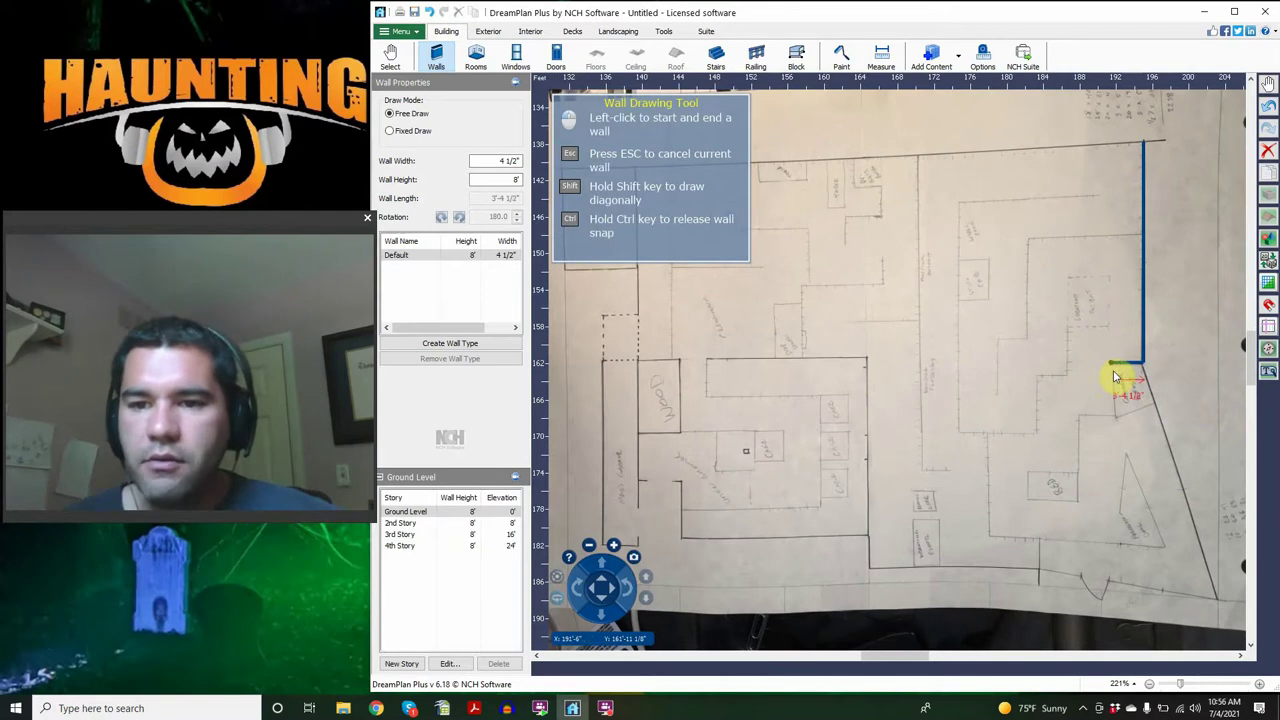
click(1113, 373)
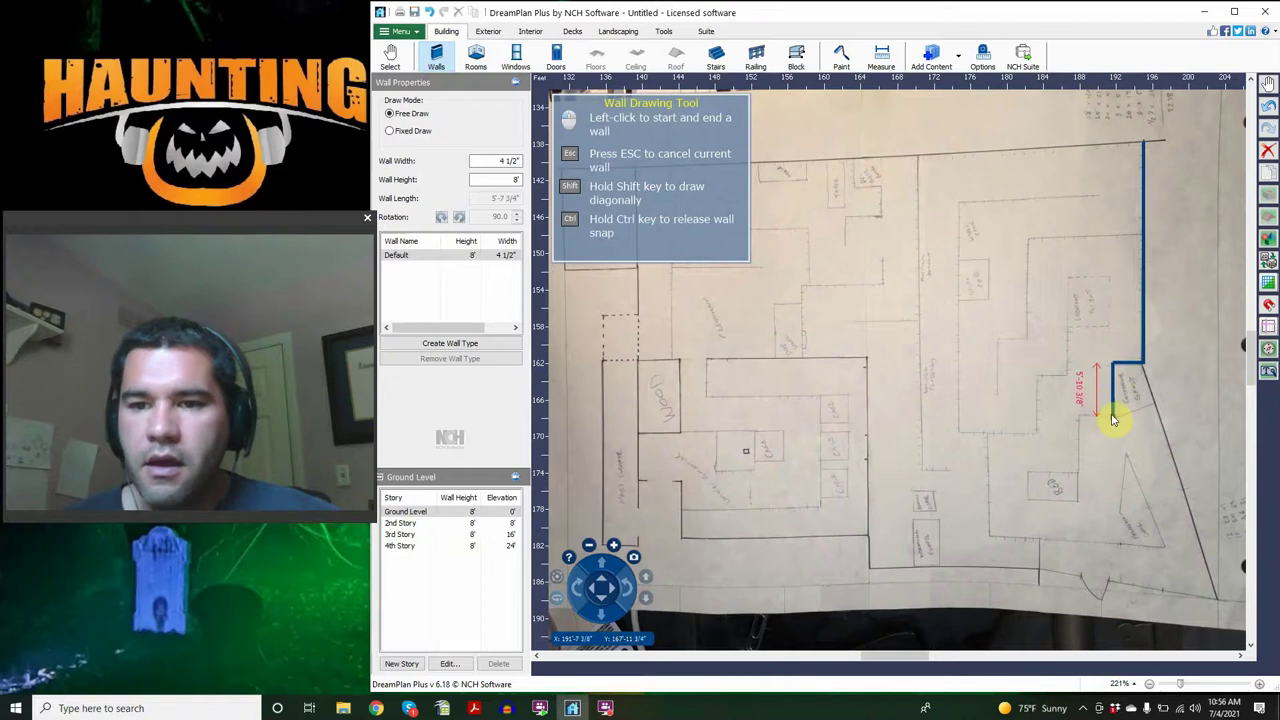
click(1112, 415)
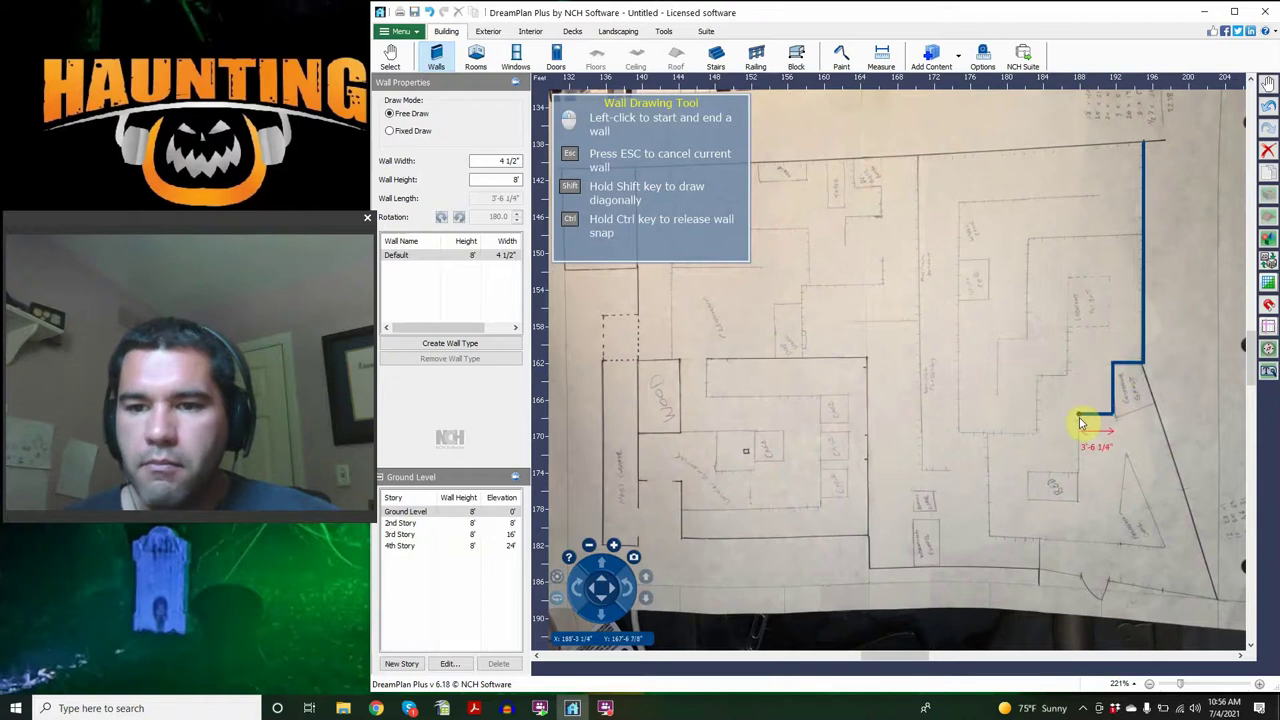
click(1082, 419)
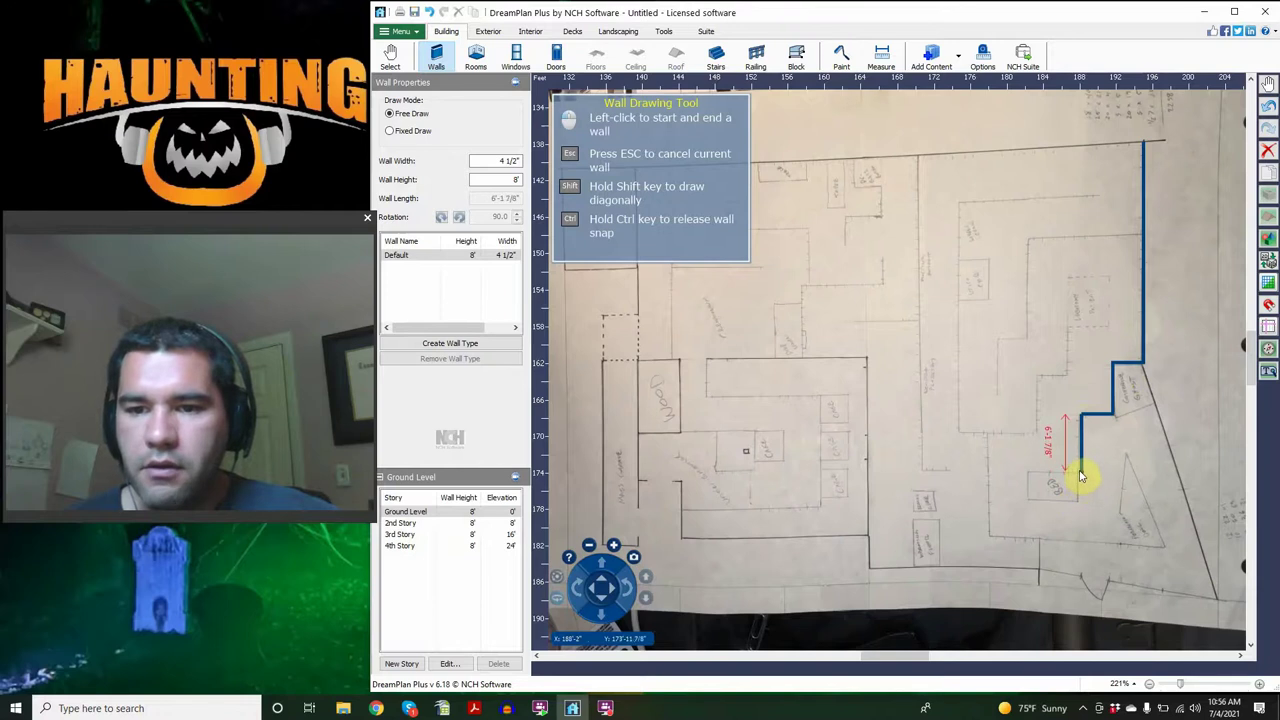
click(1048, 478)
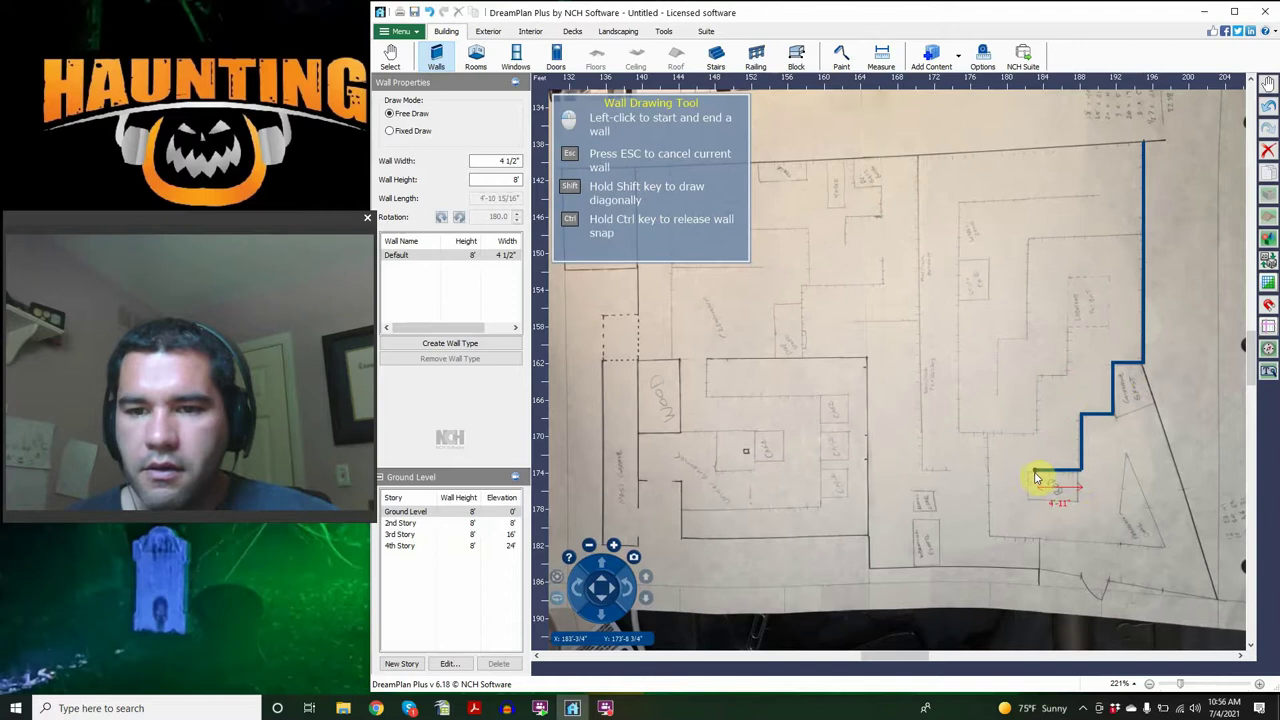
Step: Trace the diagonal wall to the bottom right, then the bottom edge with its jogs to the bottom left
click(1143, 368)
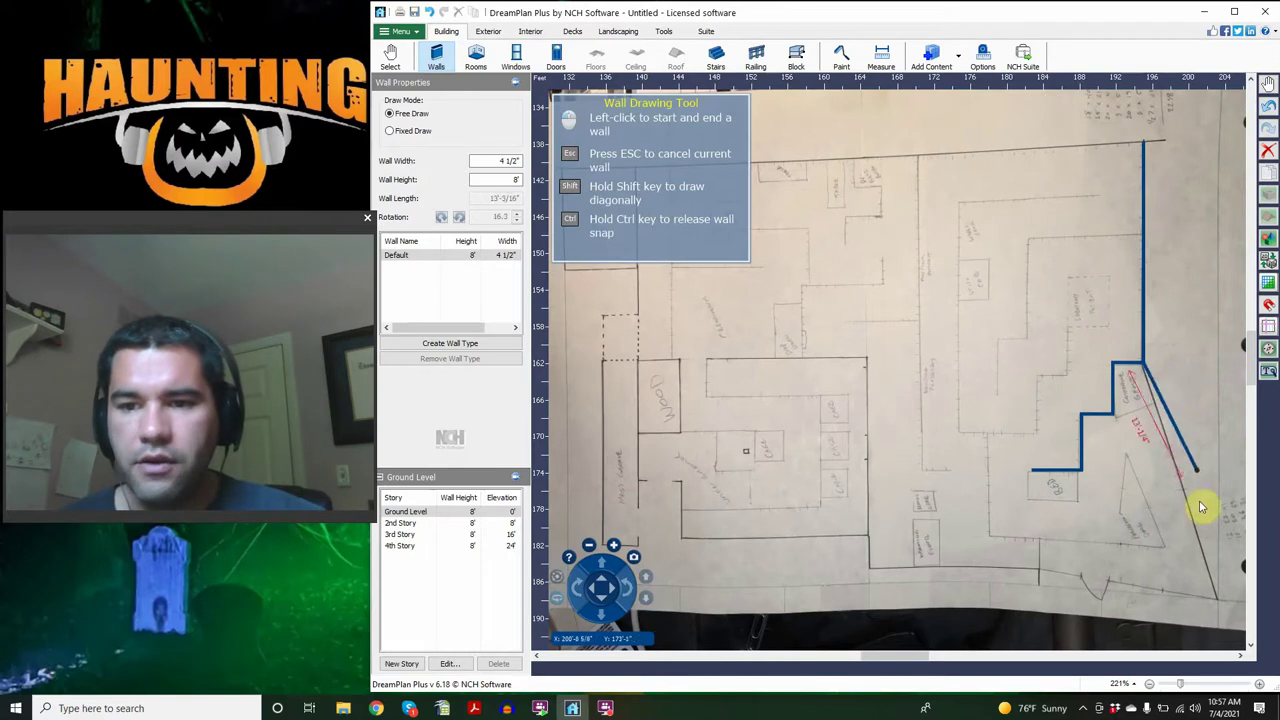
click(1218, 600)
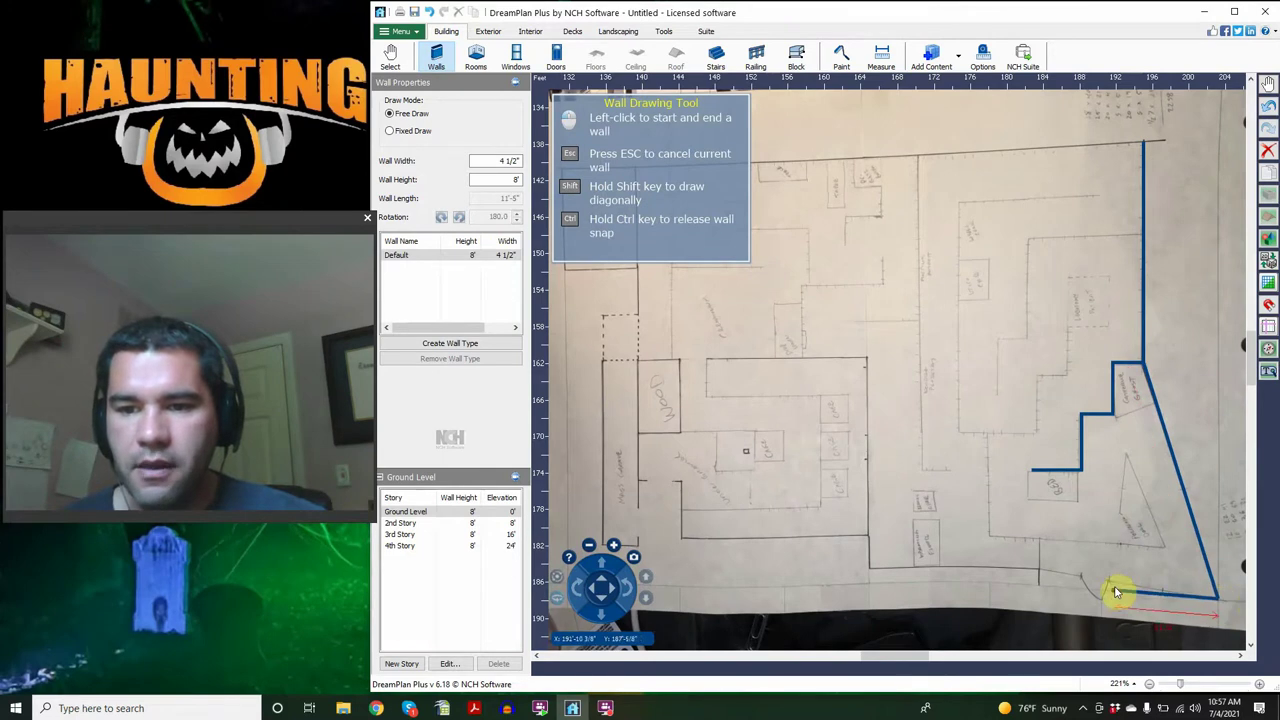
click(1042, 574)
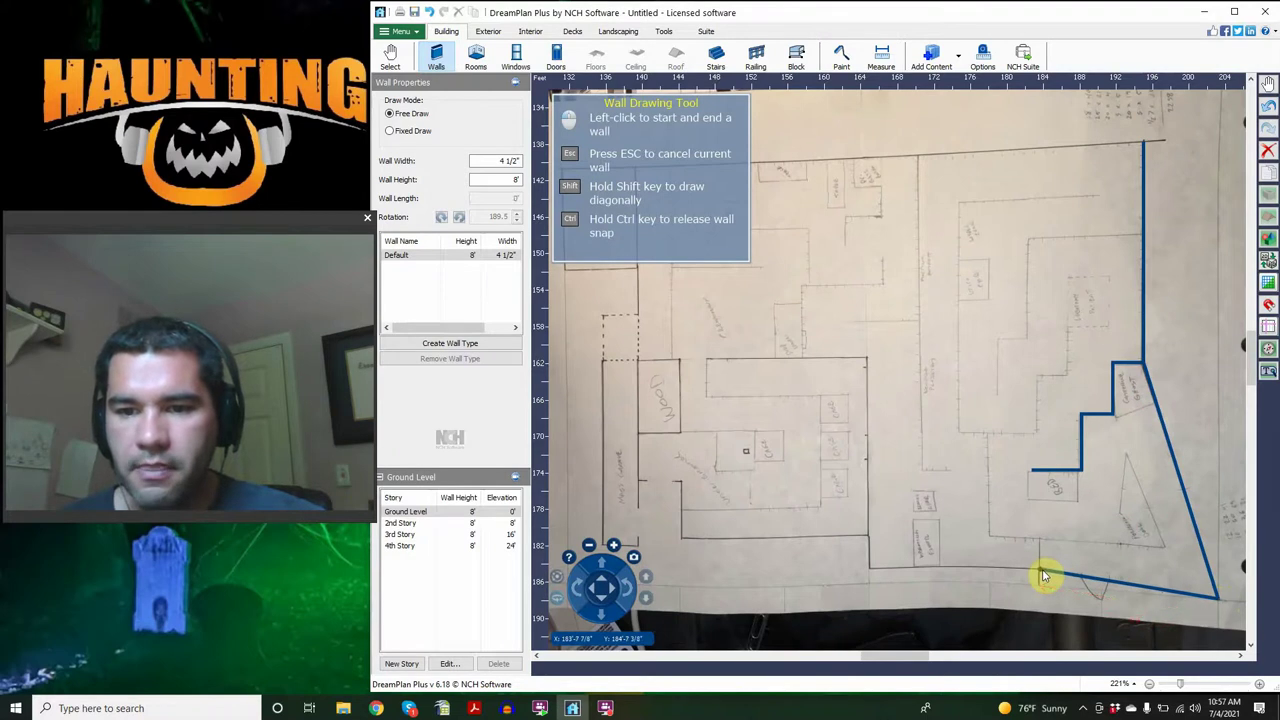
click(872, 583)
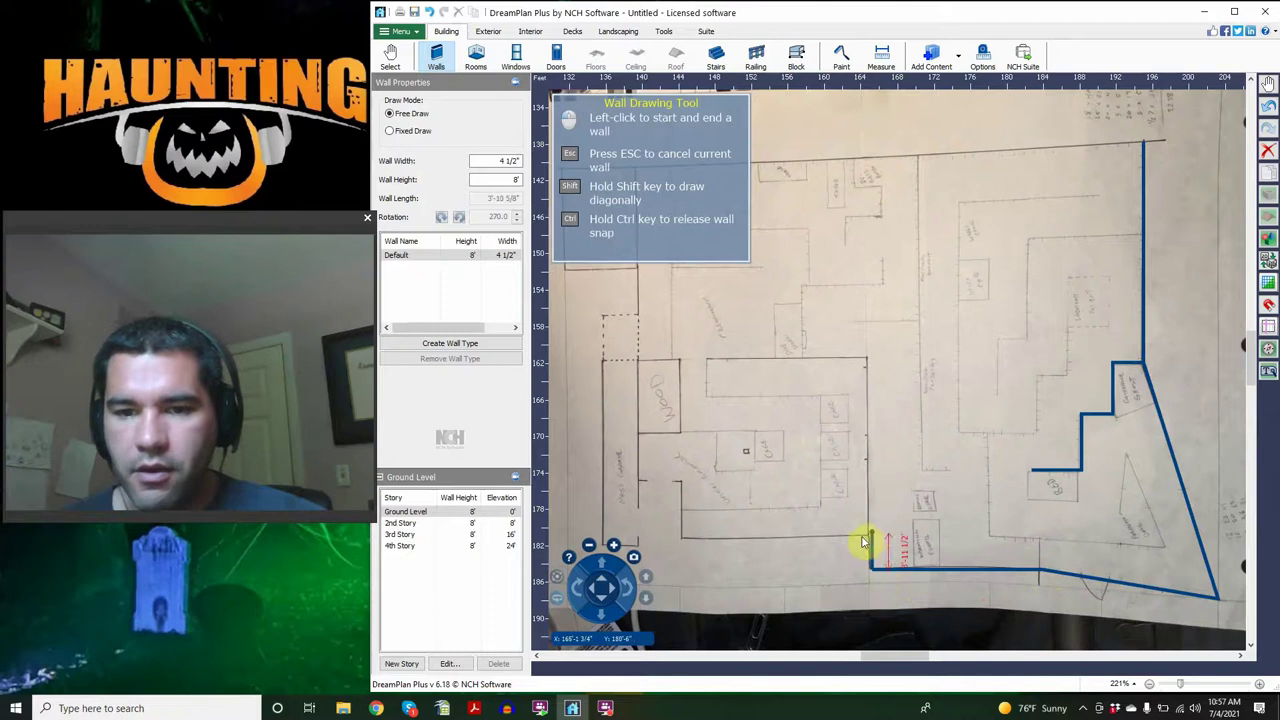
click(862, 540)
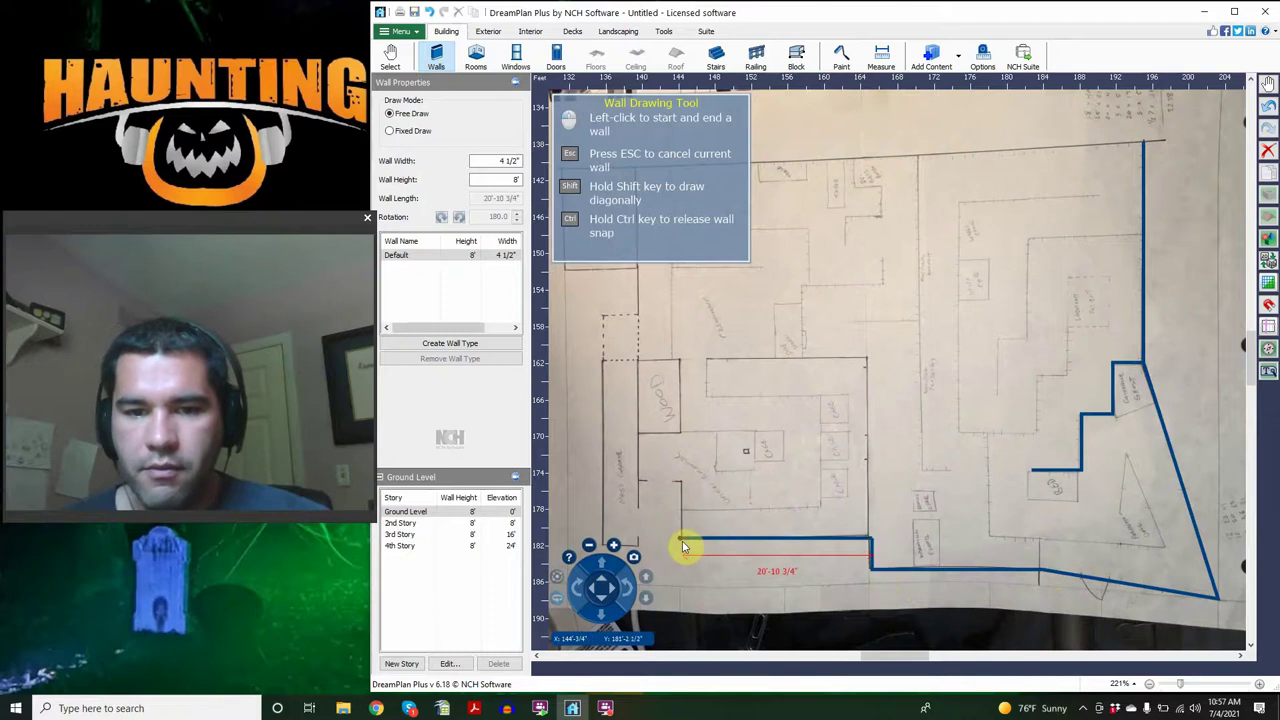
click(683, 543)
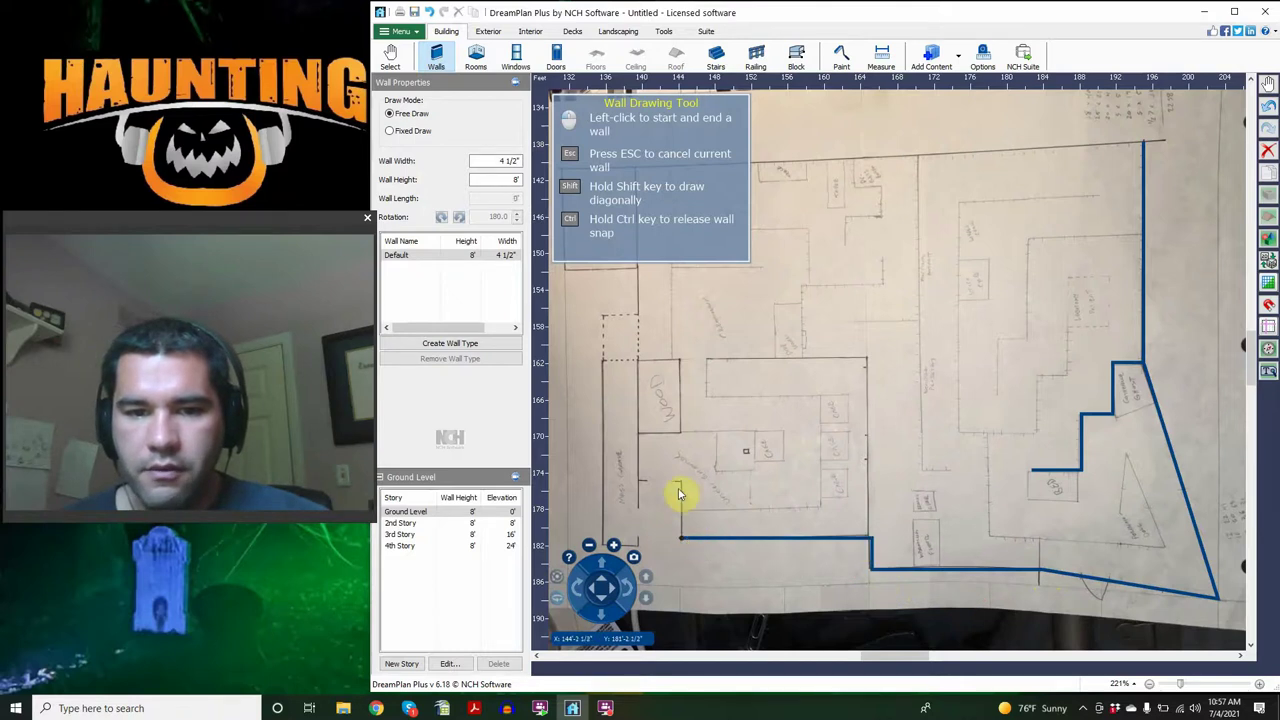
click(681, 485)
click(642, 486)
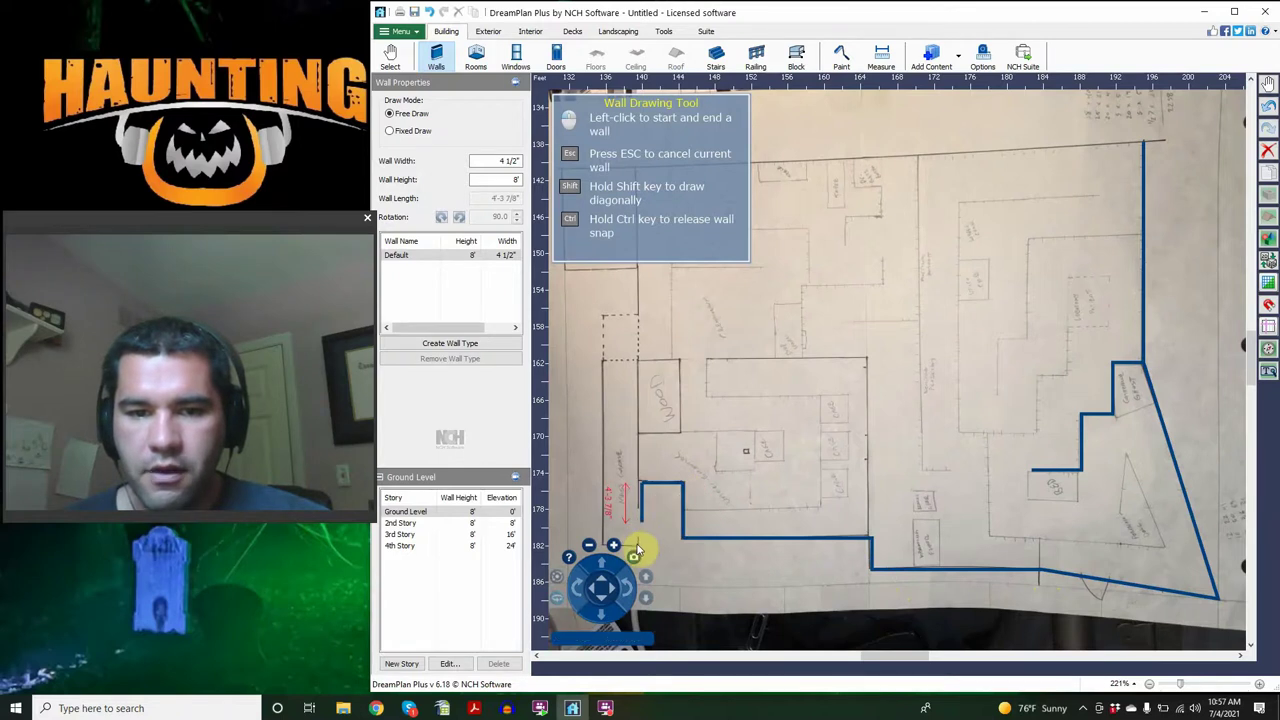
scroll(648, 535, down, 2)
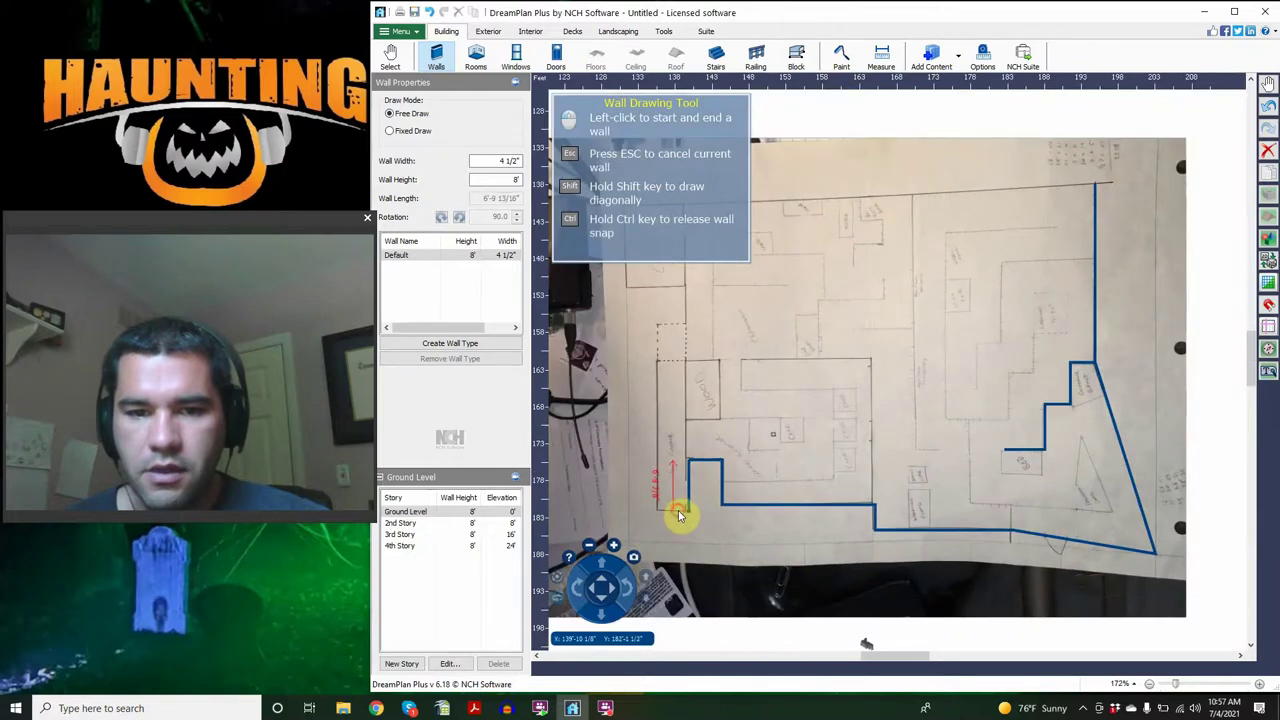
click(678, 514)
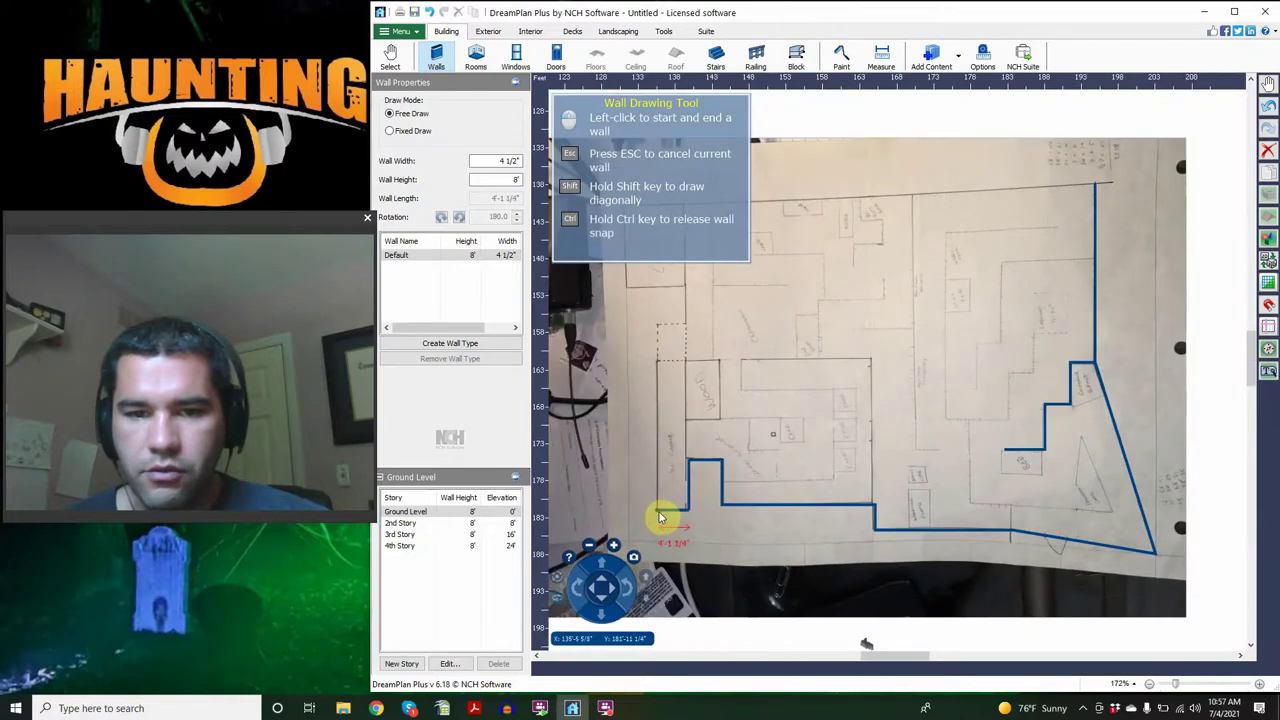
click(659, 514)
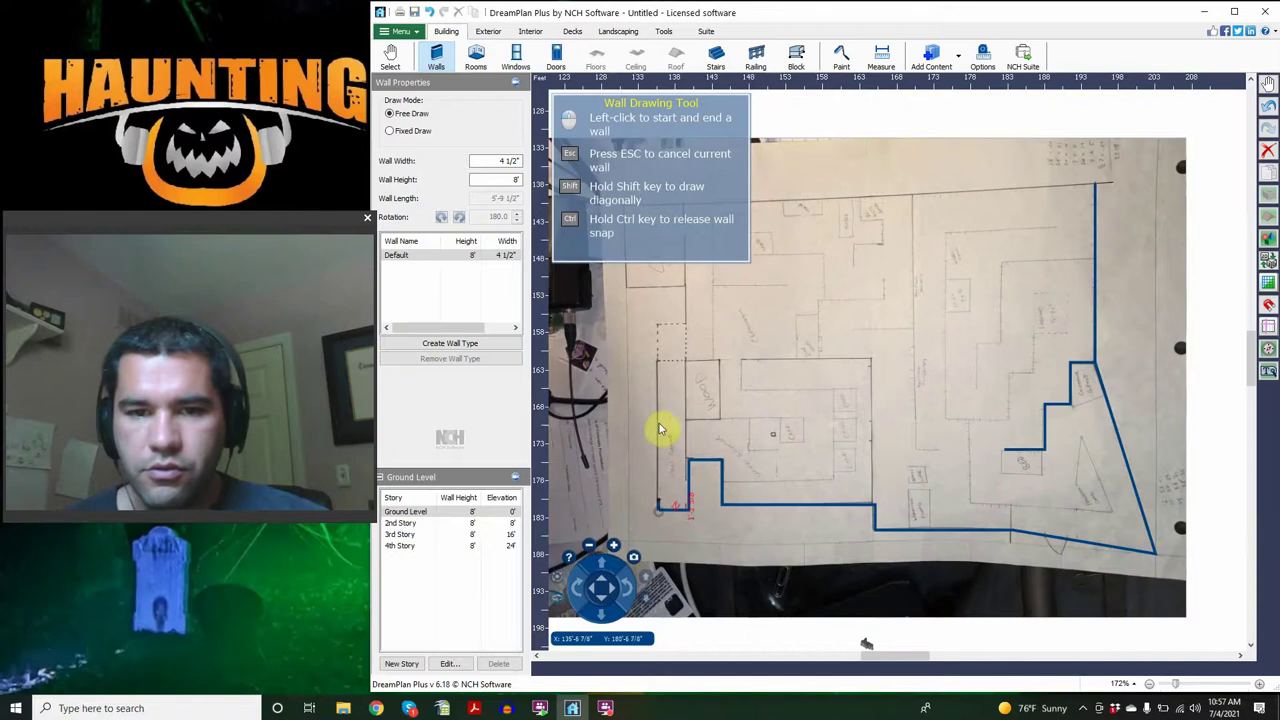
Step: Trace the left side wall up to the top corner and the long top wall across to the right
click(657, 330)
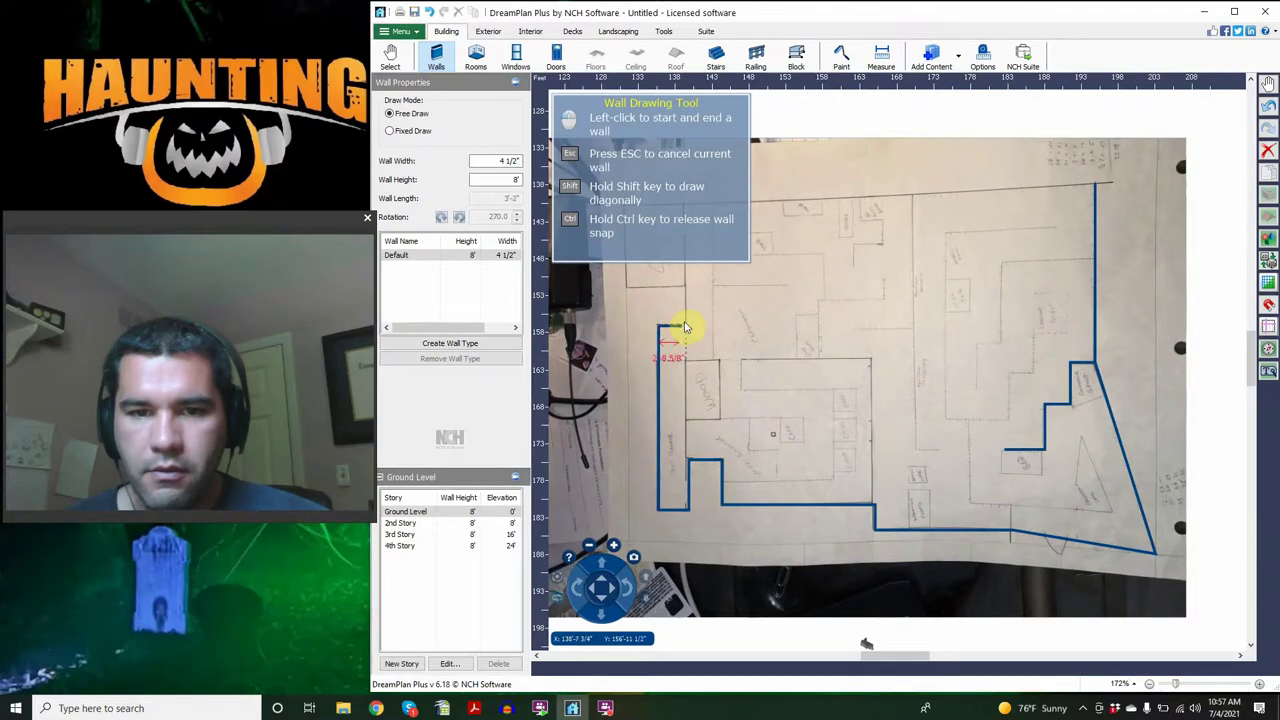
click(685, 328)
scroll(685, 270, up, 1)
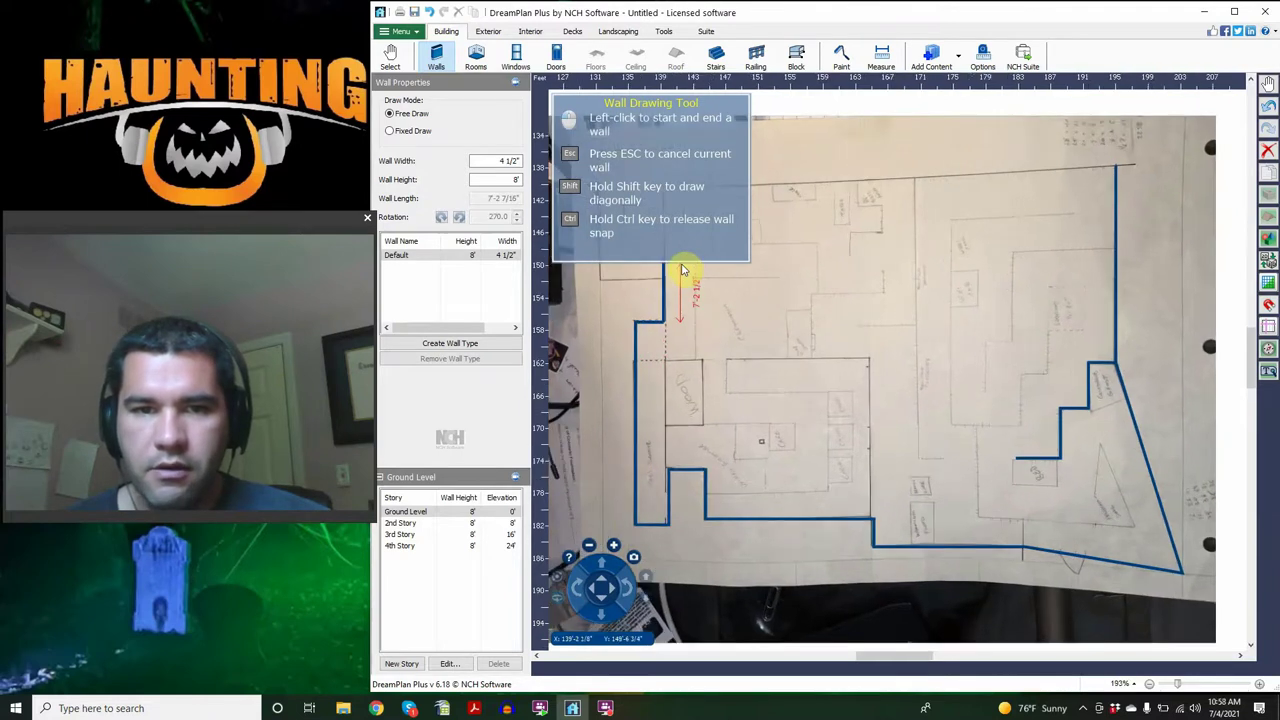
click(665, 192)
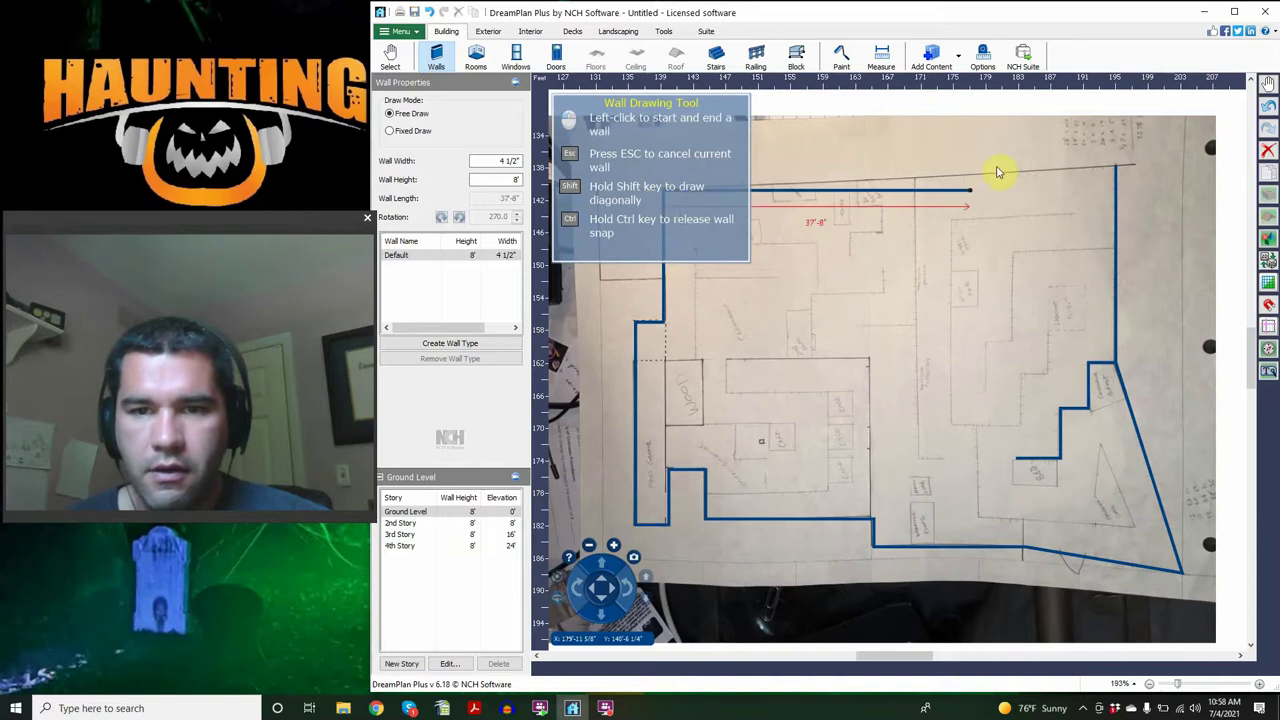
click(1114, 169)
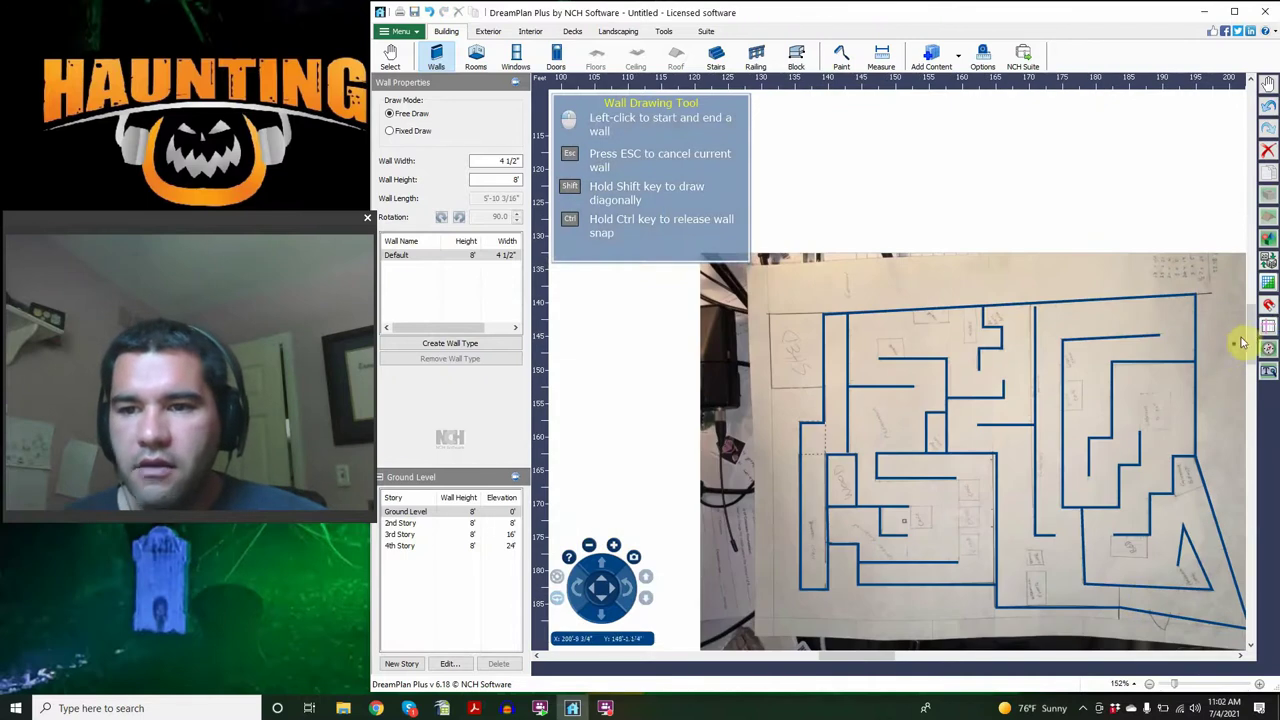
Step: Scroll across the plan and zoom in on the cage area to check the traced walls
drag(1250, 335, 1250, 360)
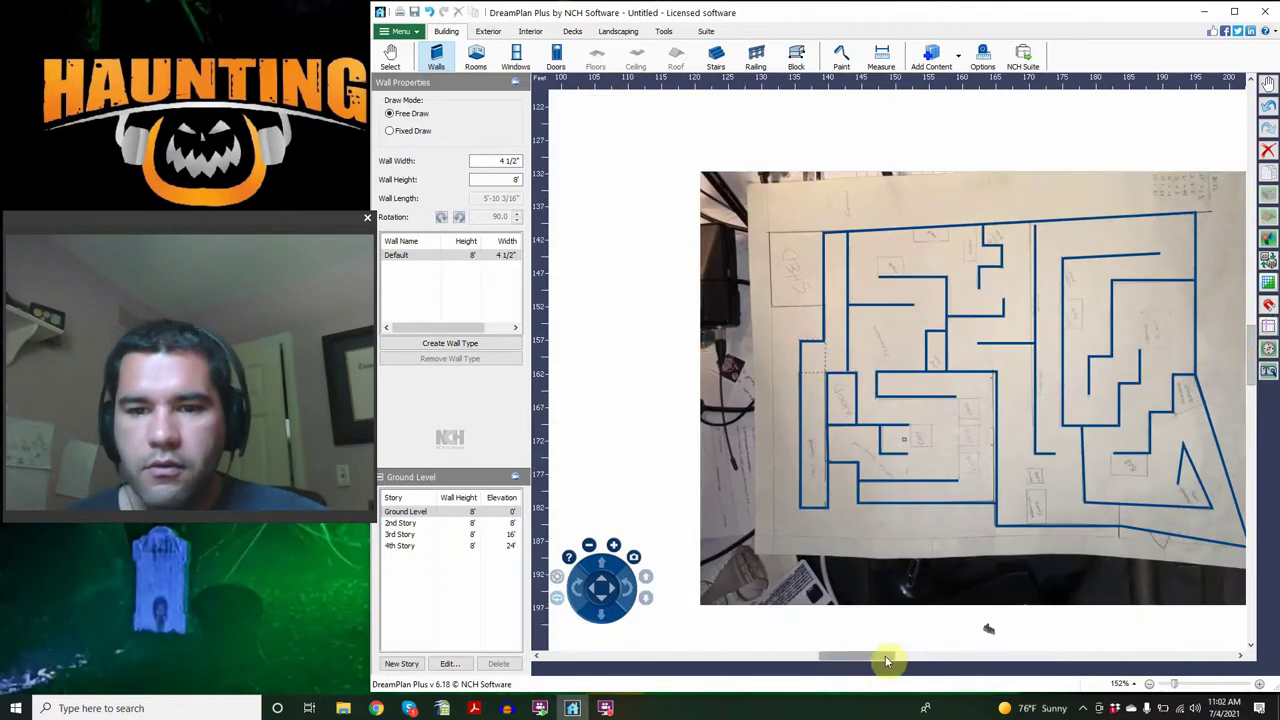
drag(889, 657, 909, 652)
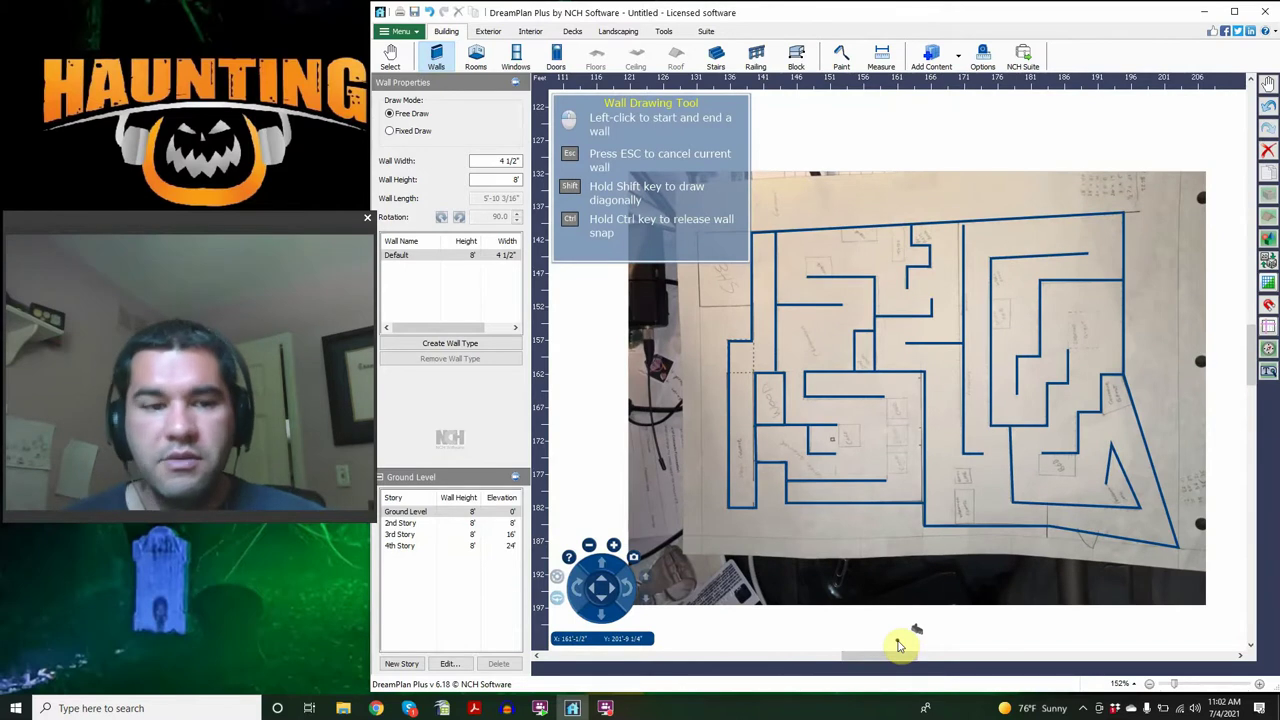
scroll(1184, 362, up, 5)
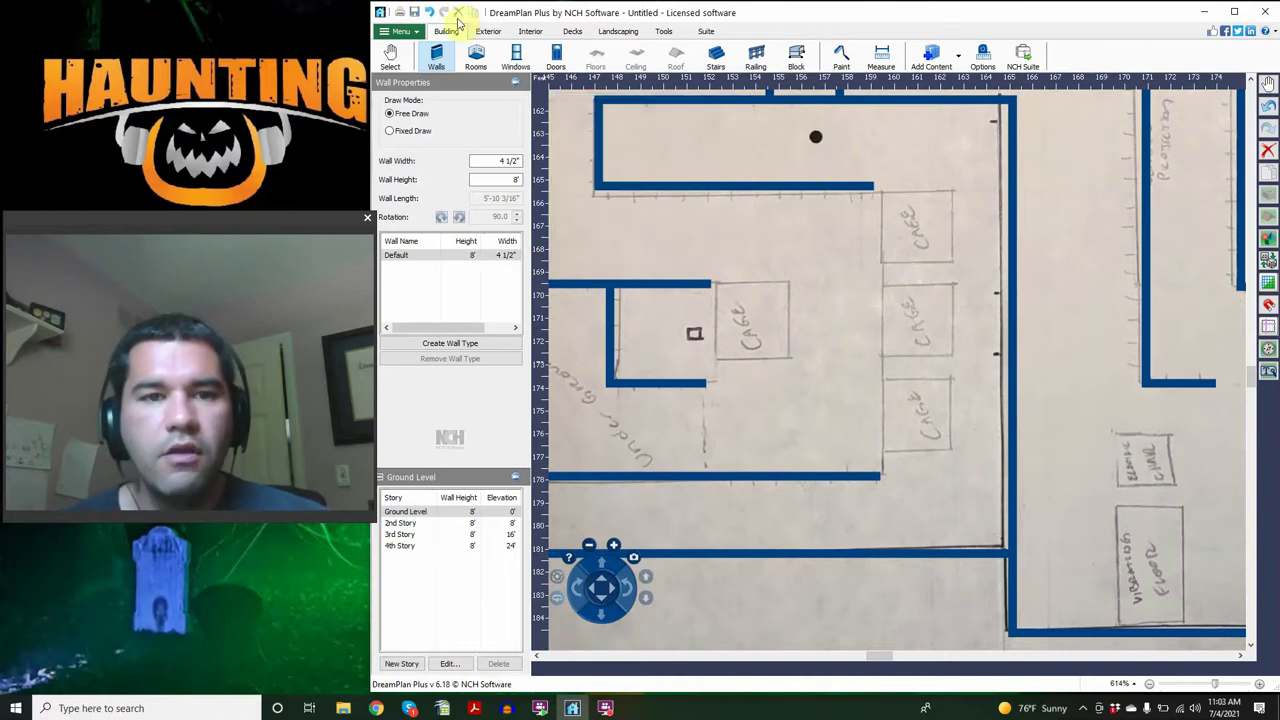
Step: Choose Exterior fencing with horizontal wire infill and an 8' railing height, then edit post spacing
click(492, 36)
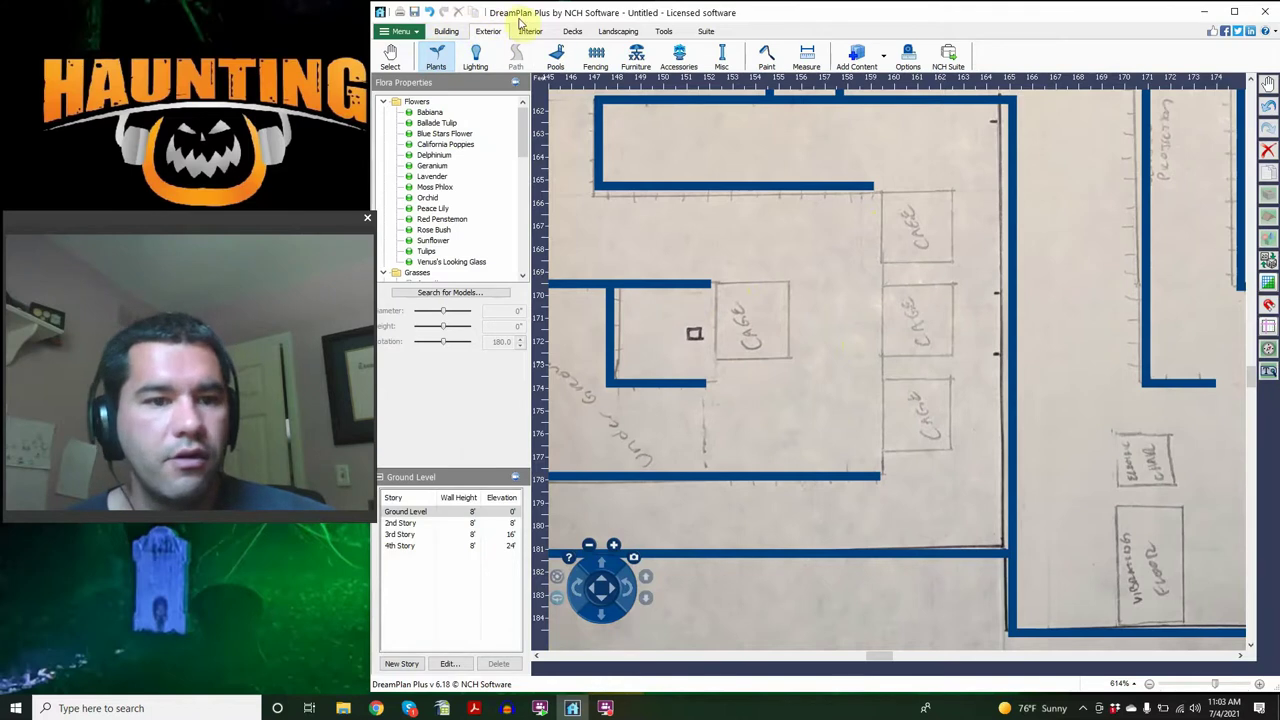
click(598, 56)
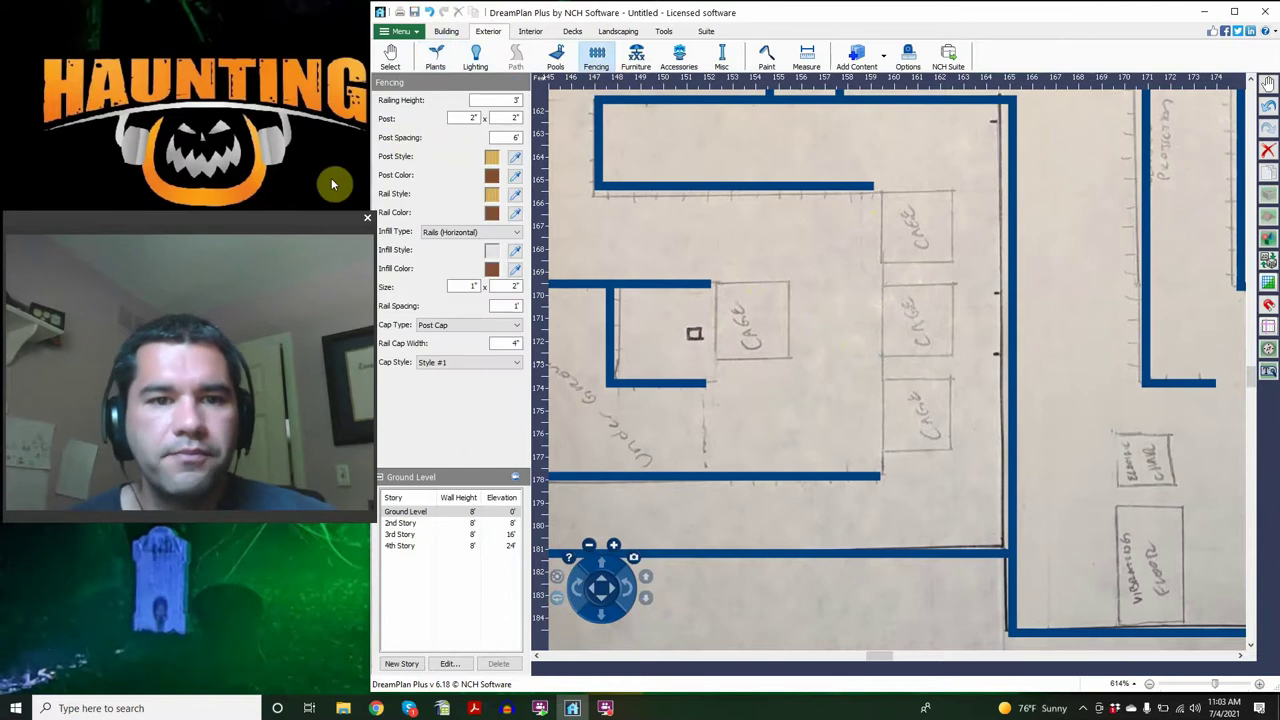
click(460, 232)
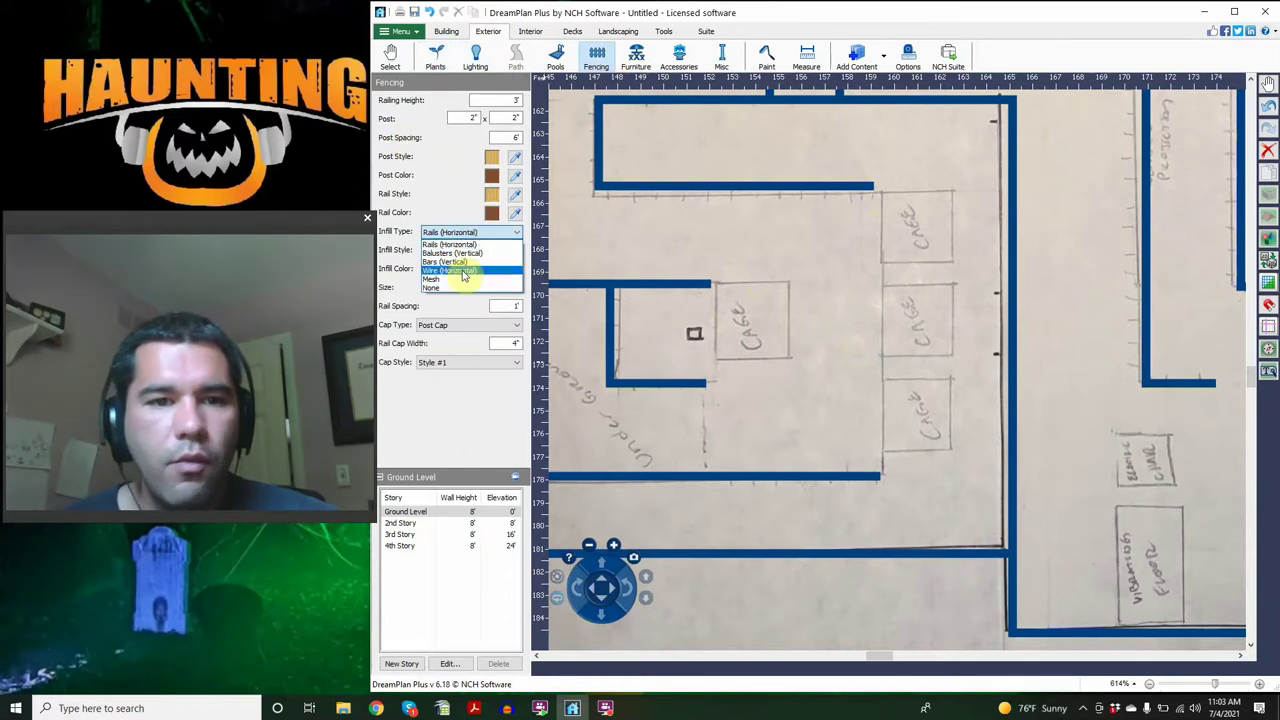
click(463, 272)
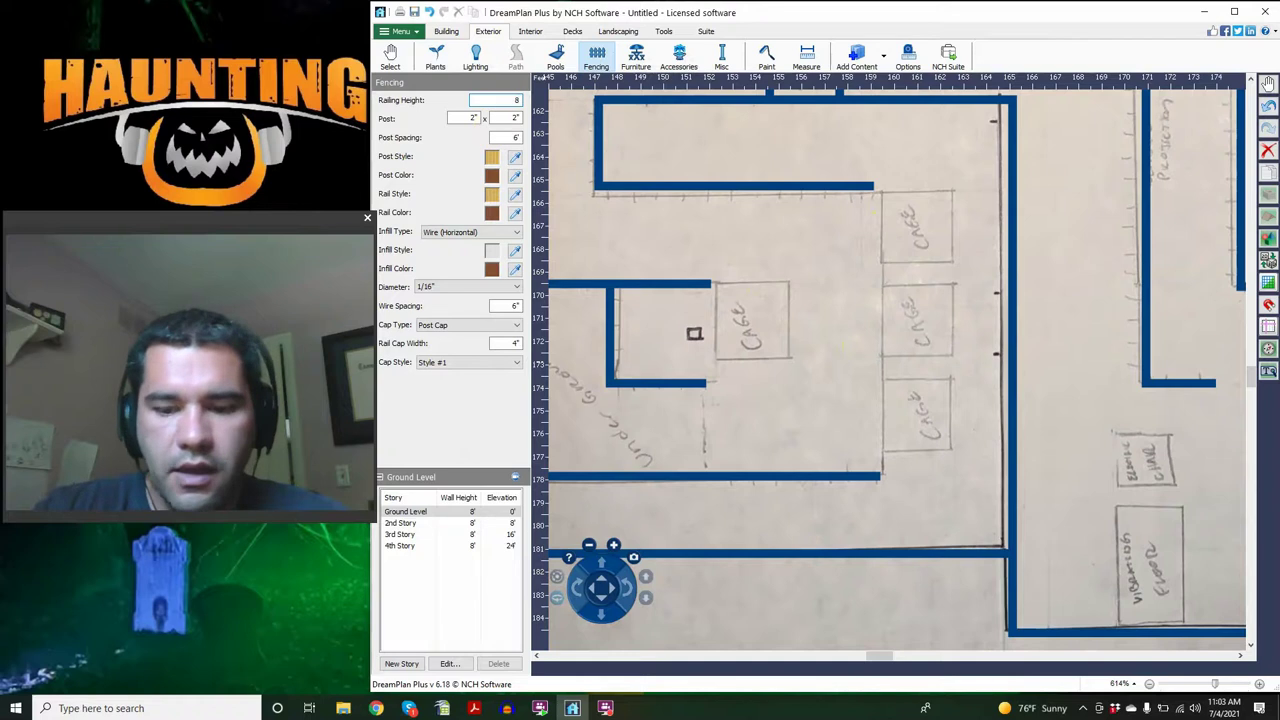
click(468, 118)
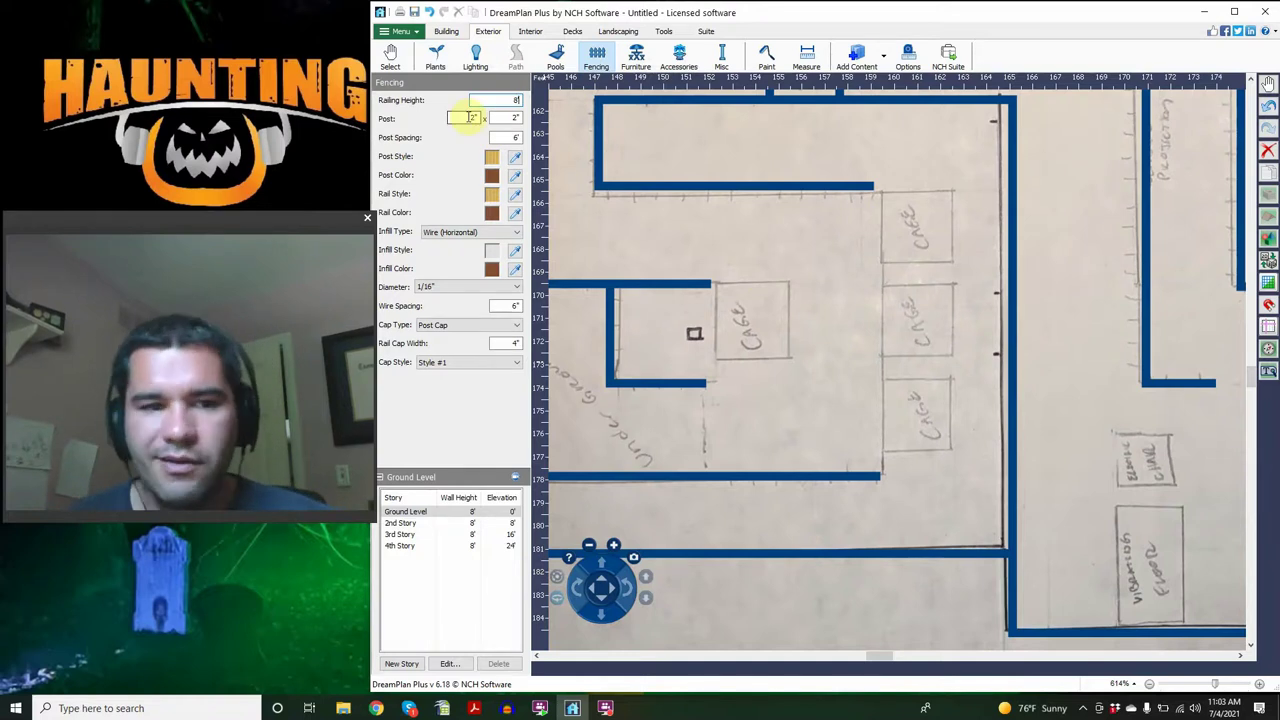
click(517, 138)
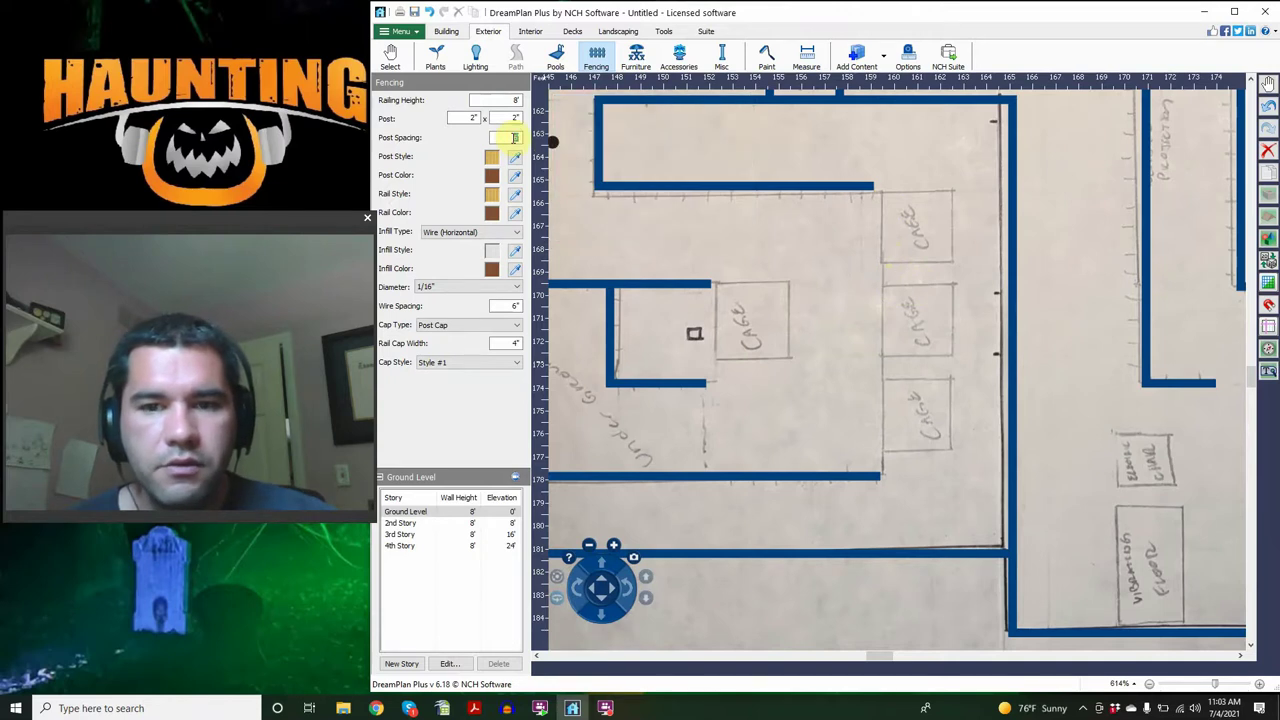
Step: Give the fence posts a Painted texture in an off-white colour
click(491, 156)
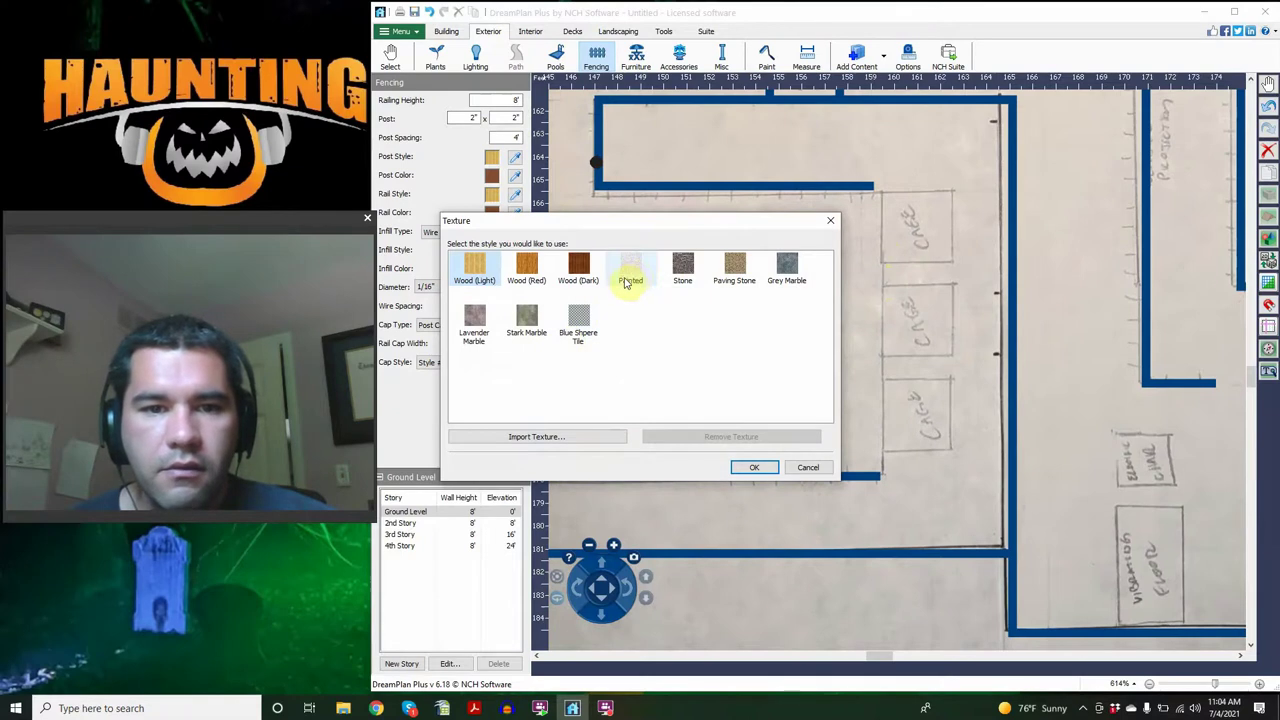
click(632, 267)
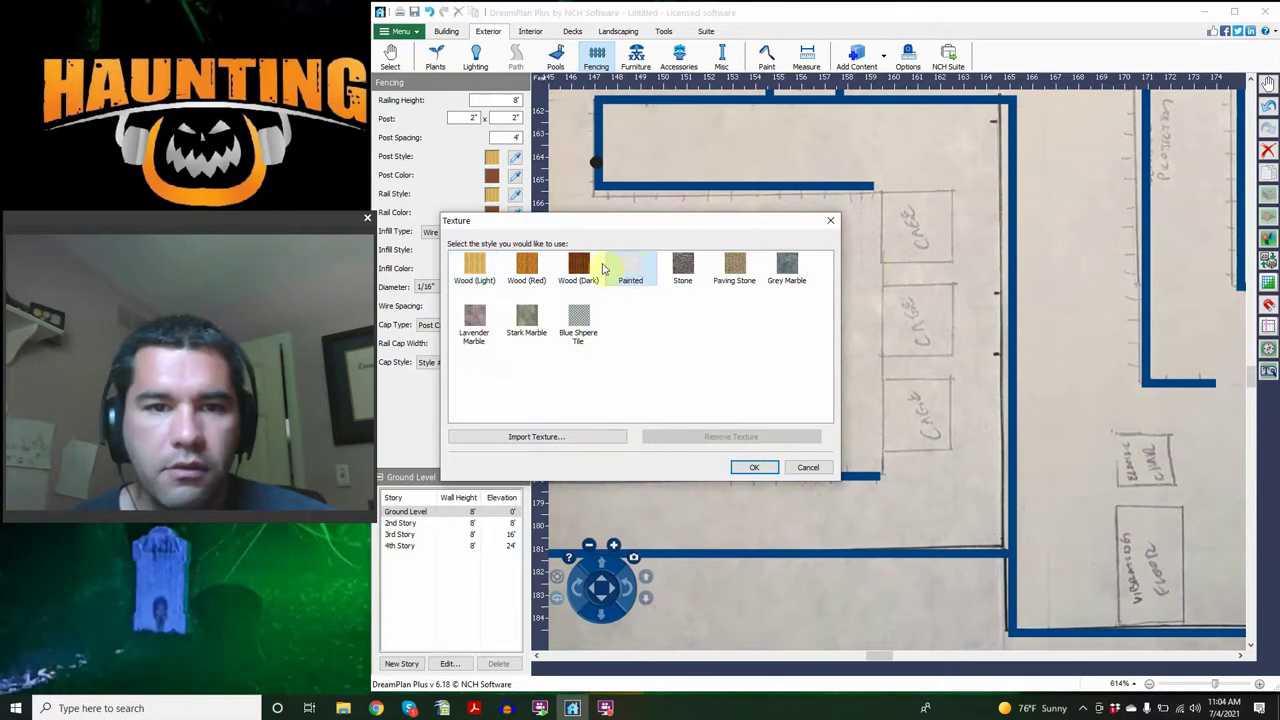
click(765, 467)
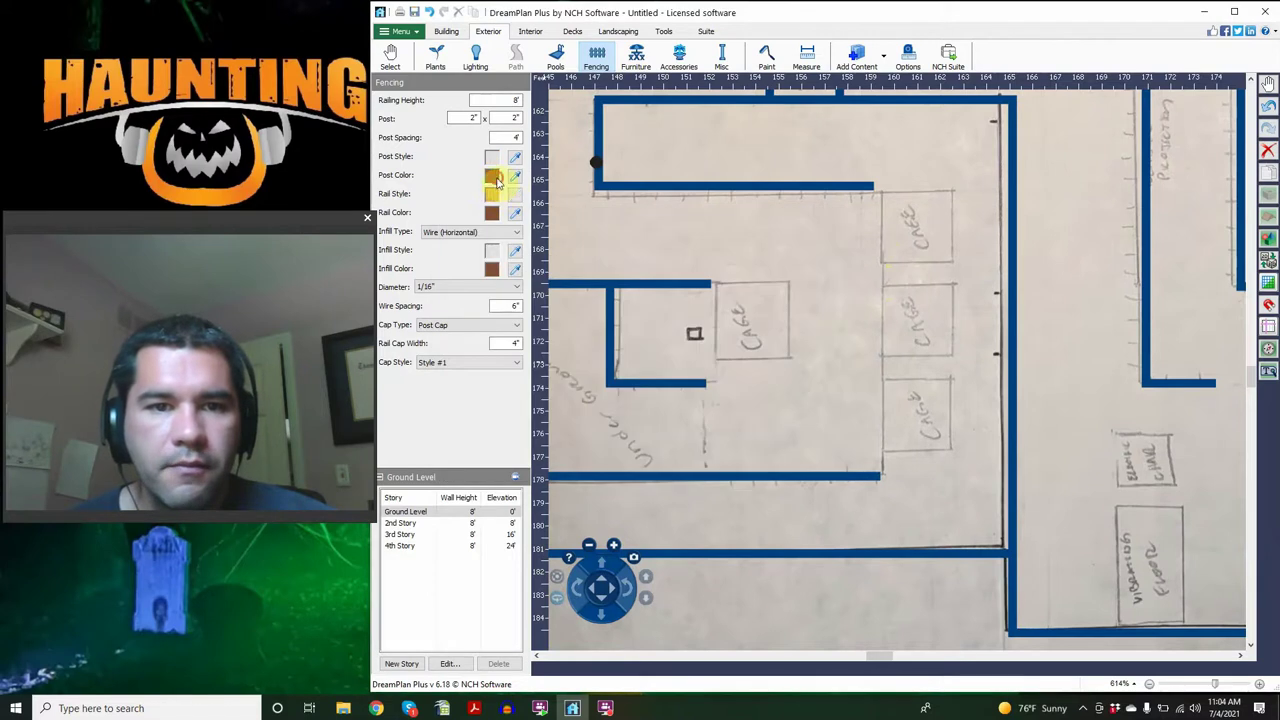
click(492, 177)
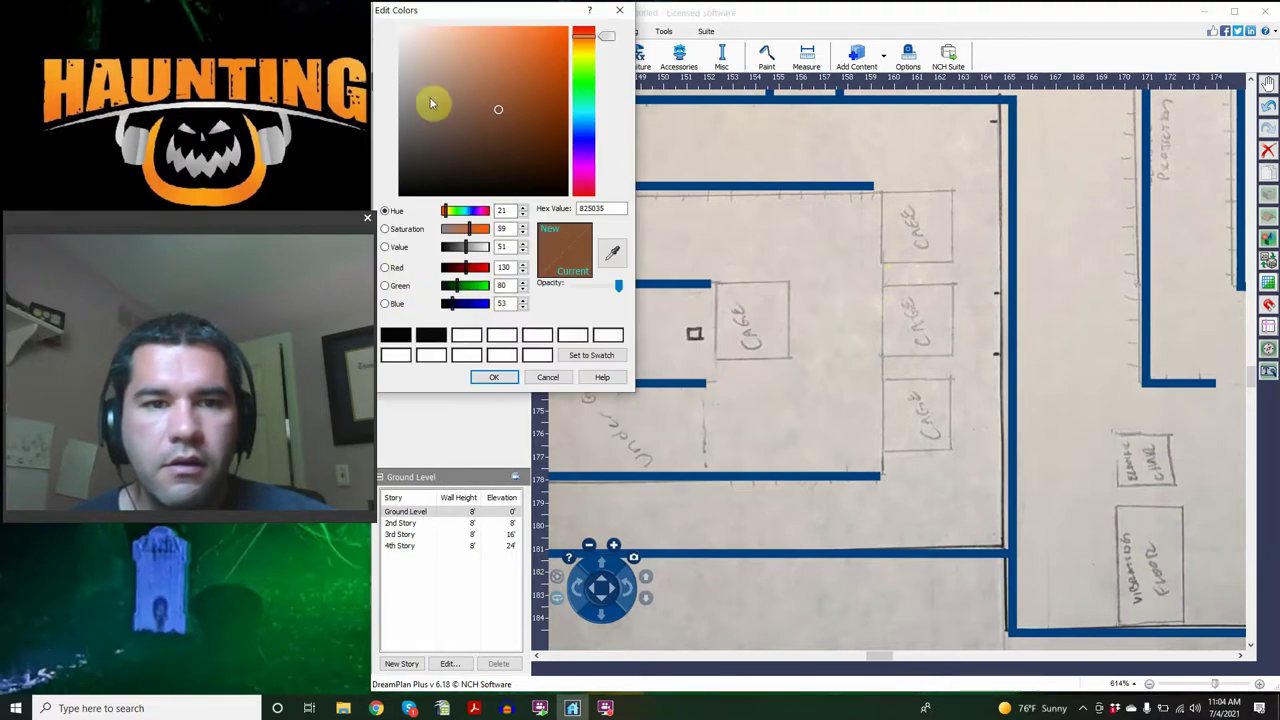
drag(408, 69, 401, 63)
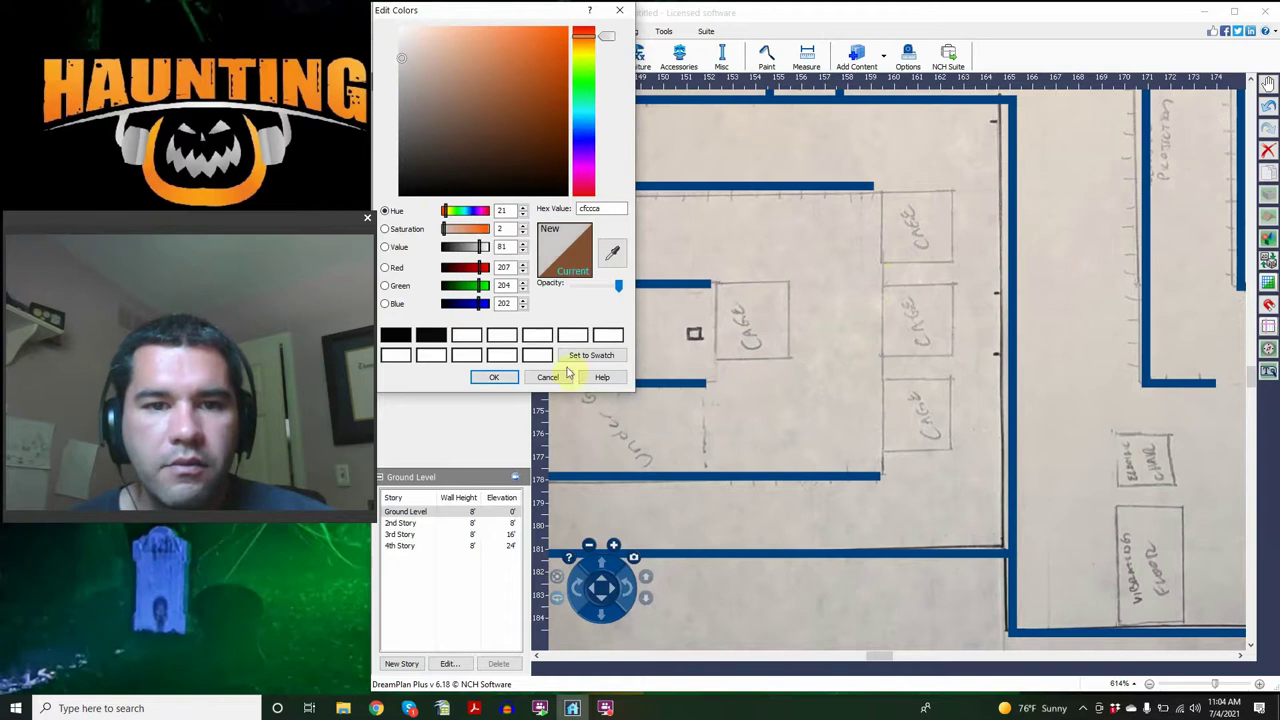
click(490, 376)
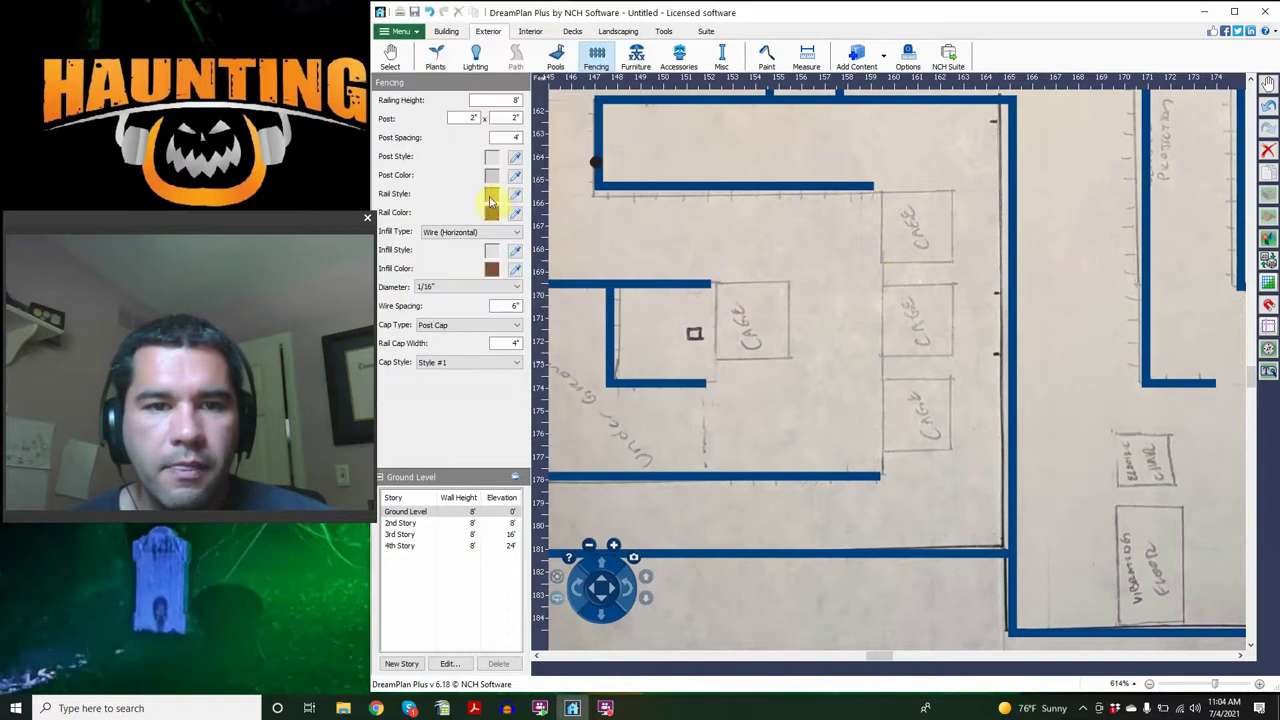
Step: Give the fence rails a Painted texture in a light grey-white colour
click(492, 198)
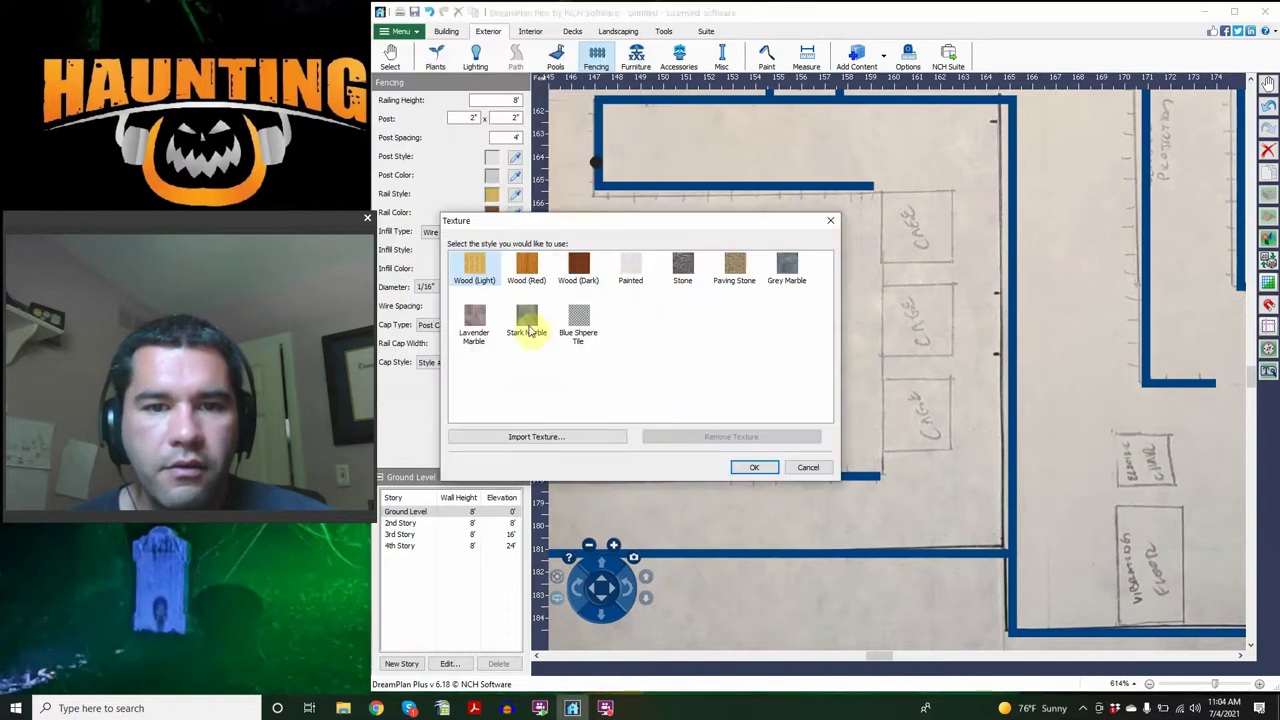
click(631, 268)
click(754, 467)
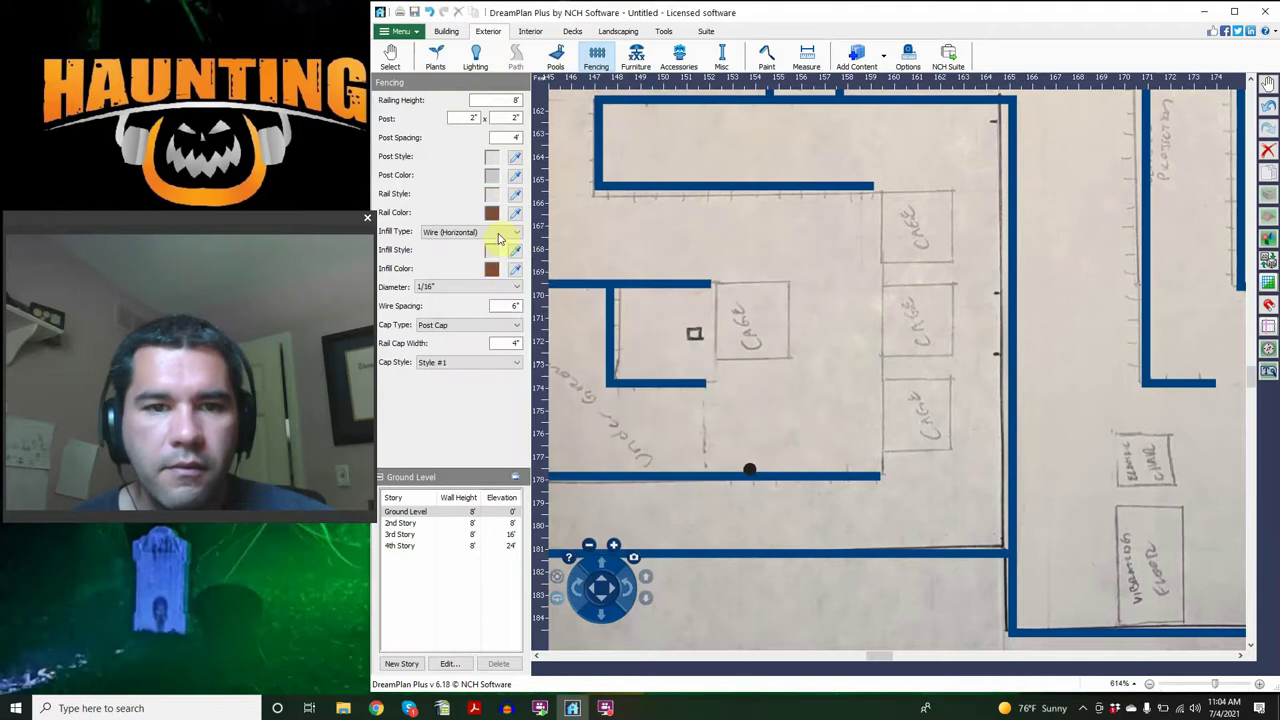
click(491, 212)
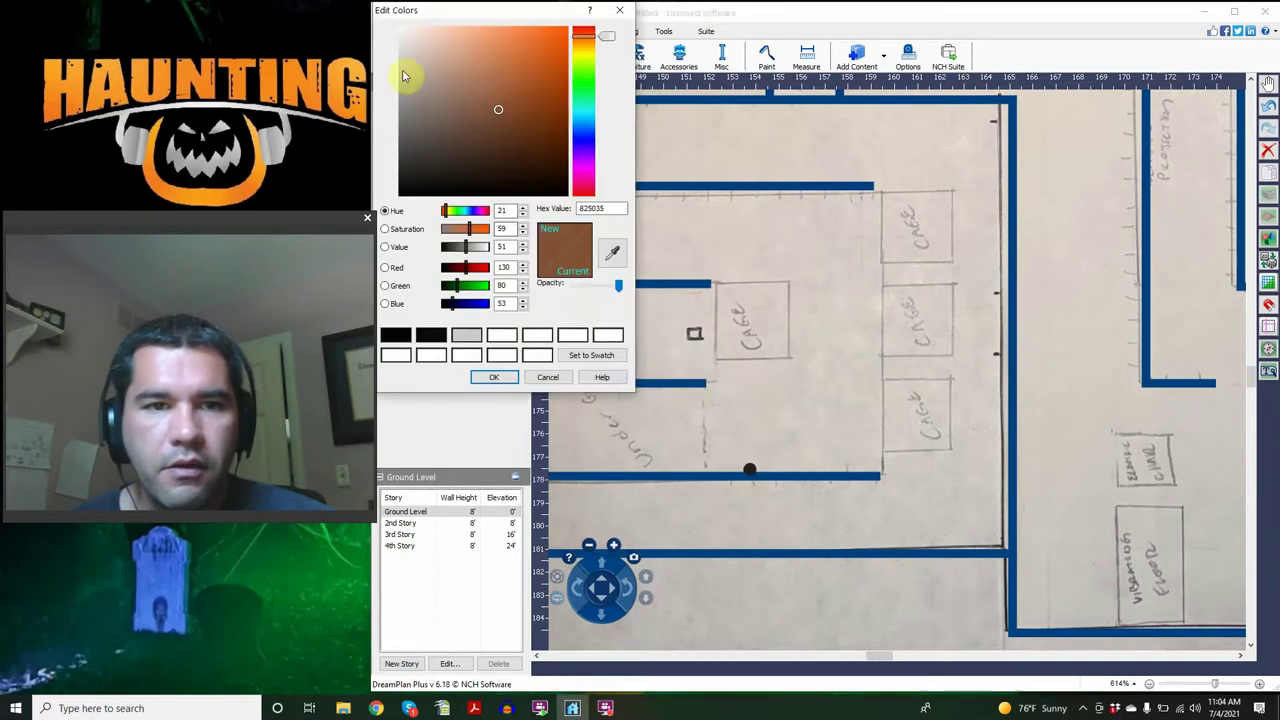
click(404, 52)
click(491, 381)
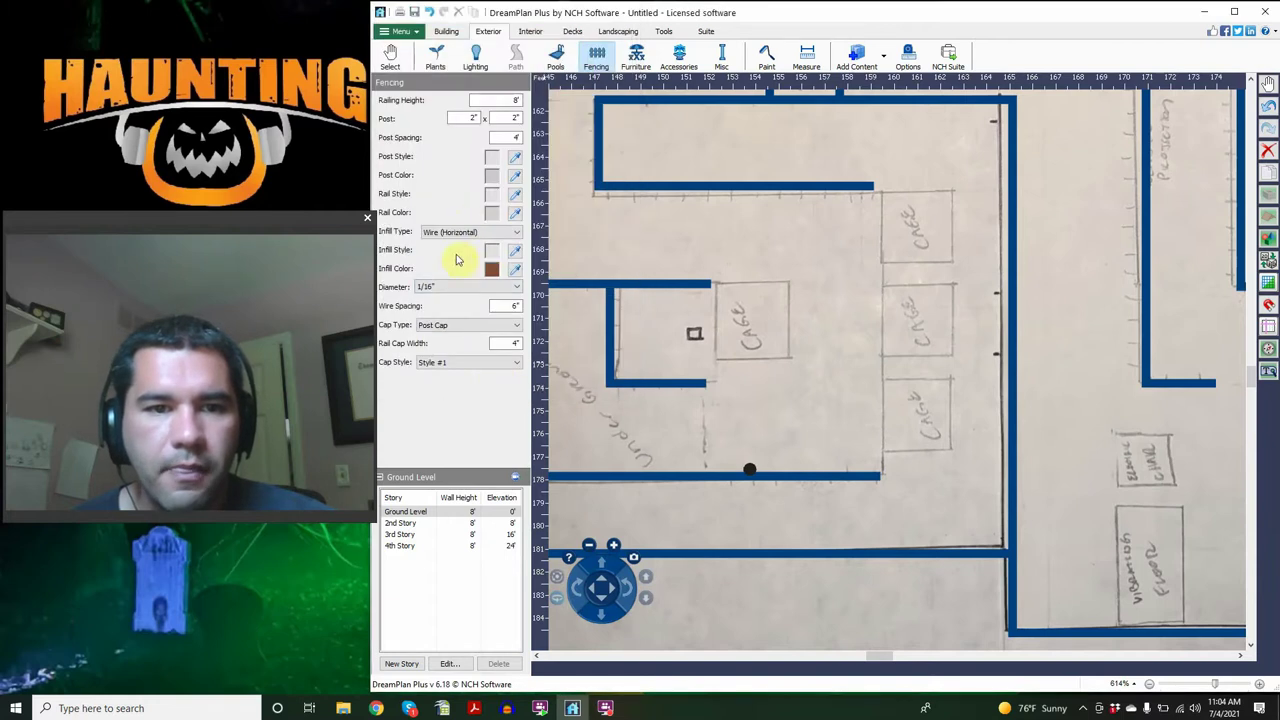
Step: Change the fence infill to Mesh with a 1" diameter
click(470, 232)
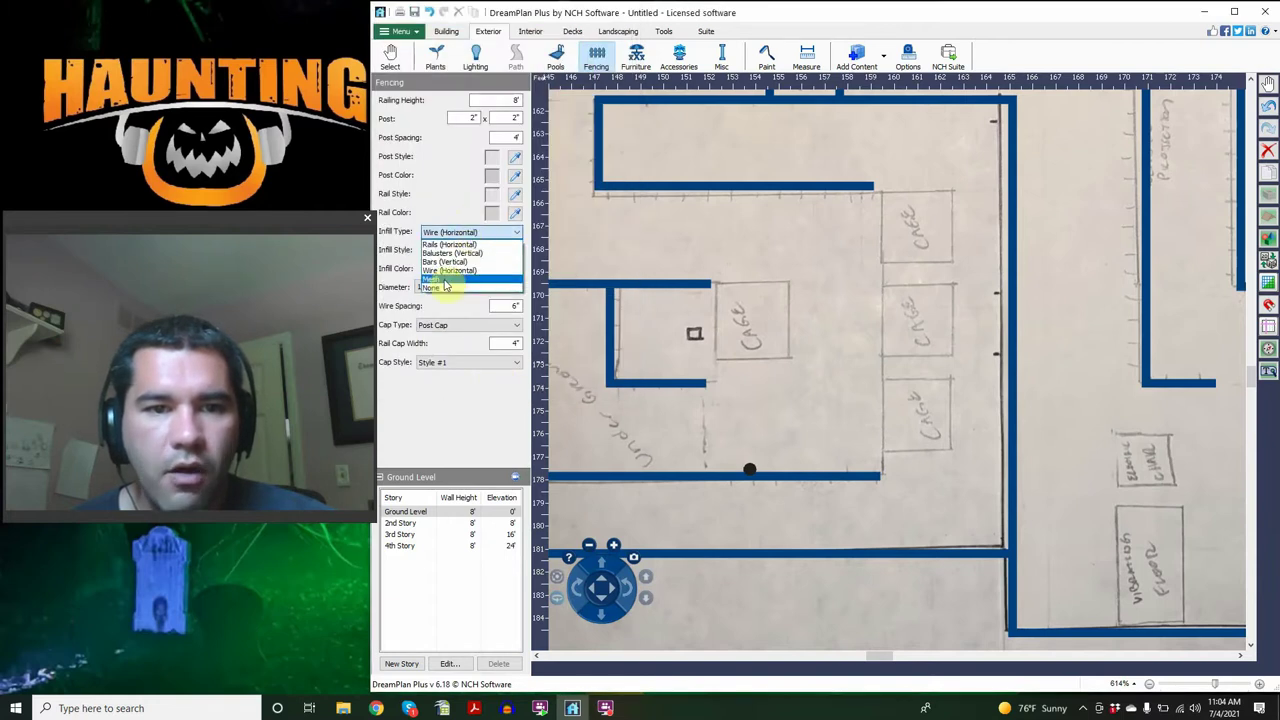
click(443, 280)
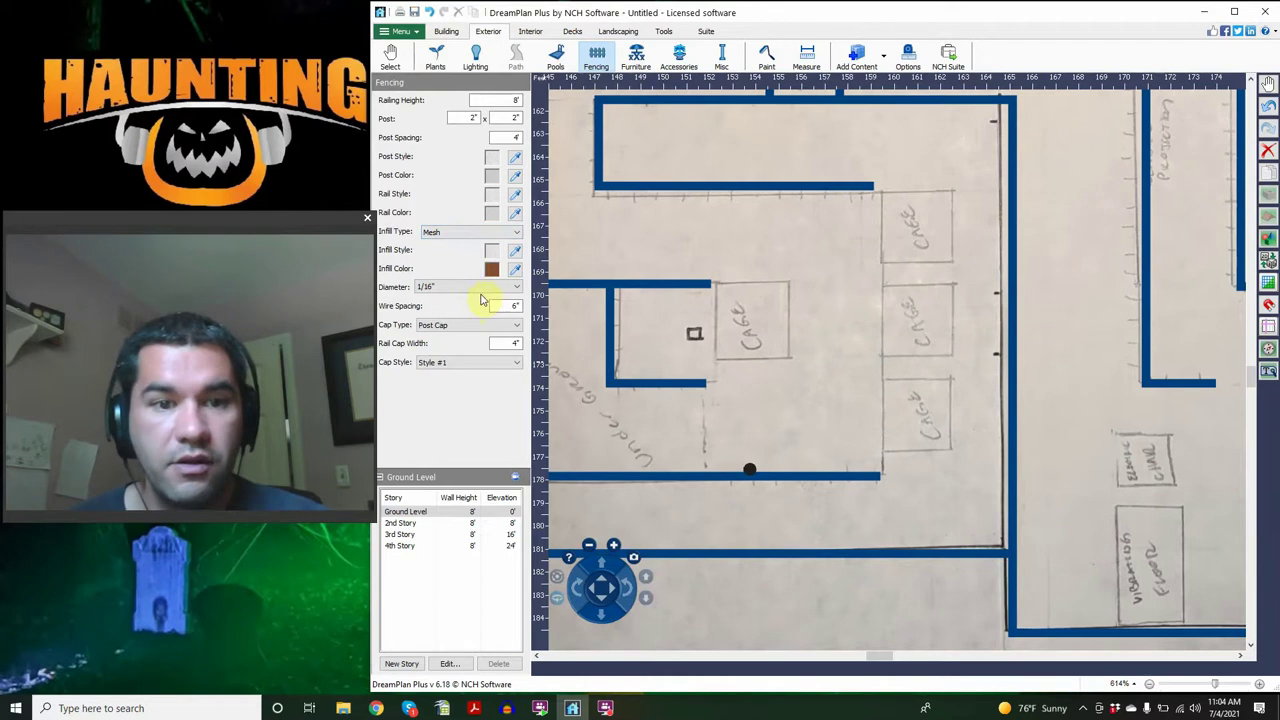
click(490, 288)
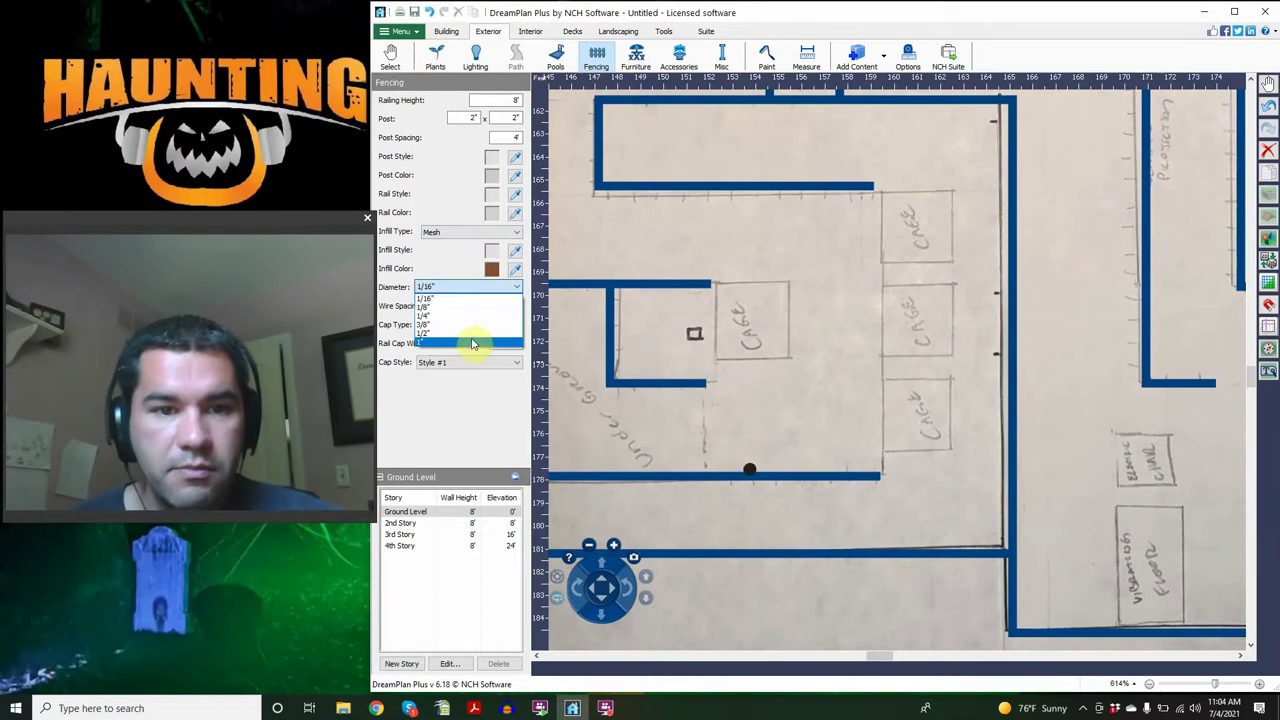
click(472, 343)
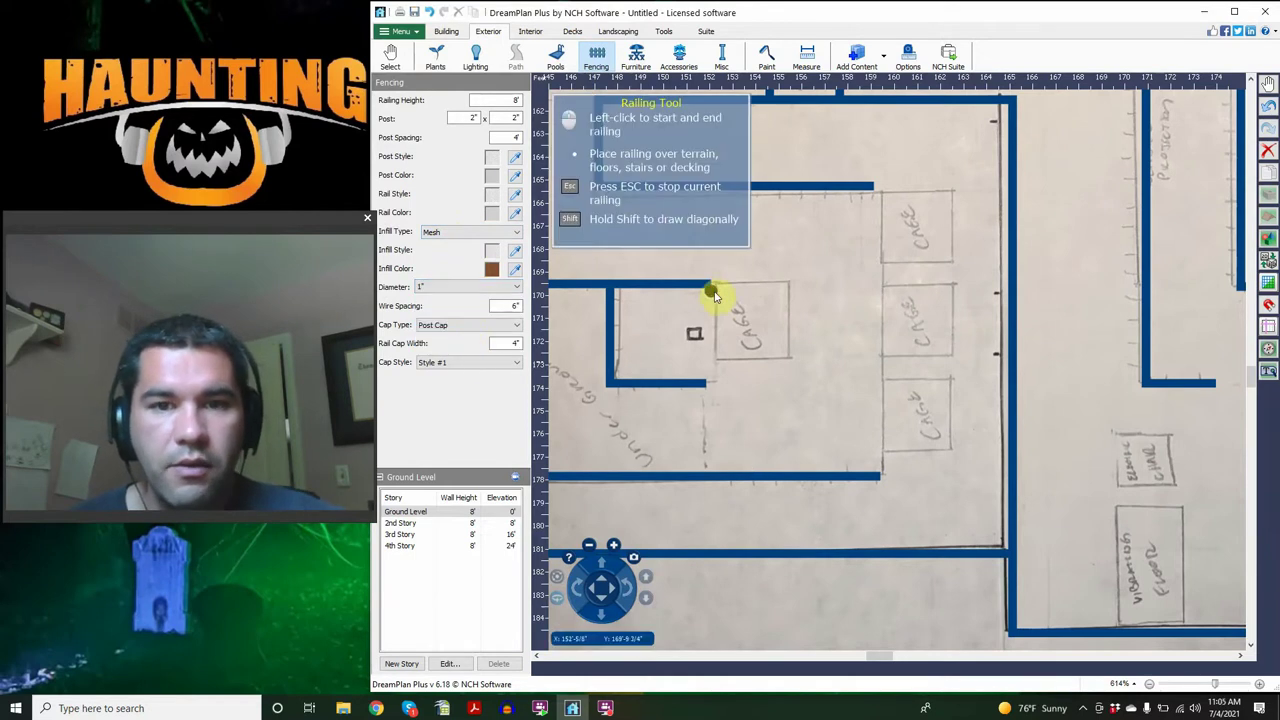
Step: Enclose the first cage with a mesh railing along its top, right side and bottom
click(716, 289)
click(791, 285)
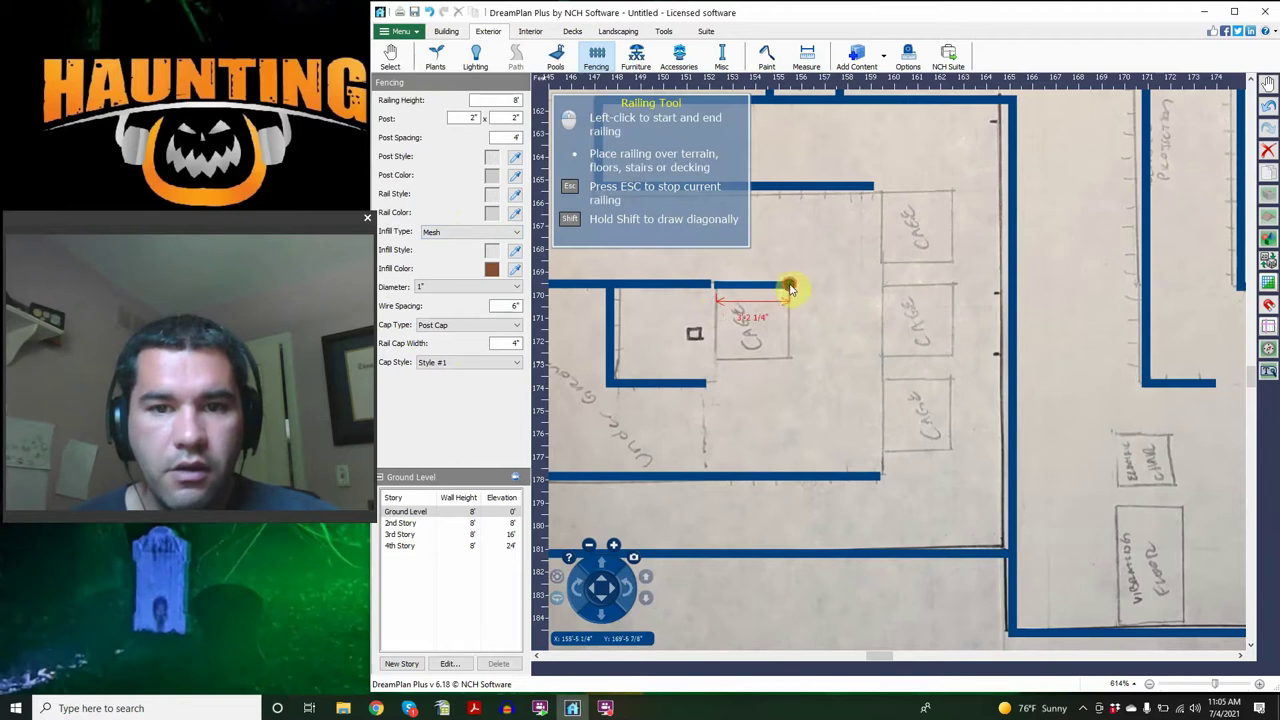
click(780, 383)
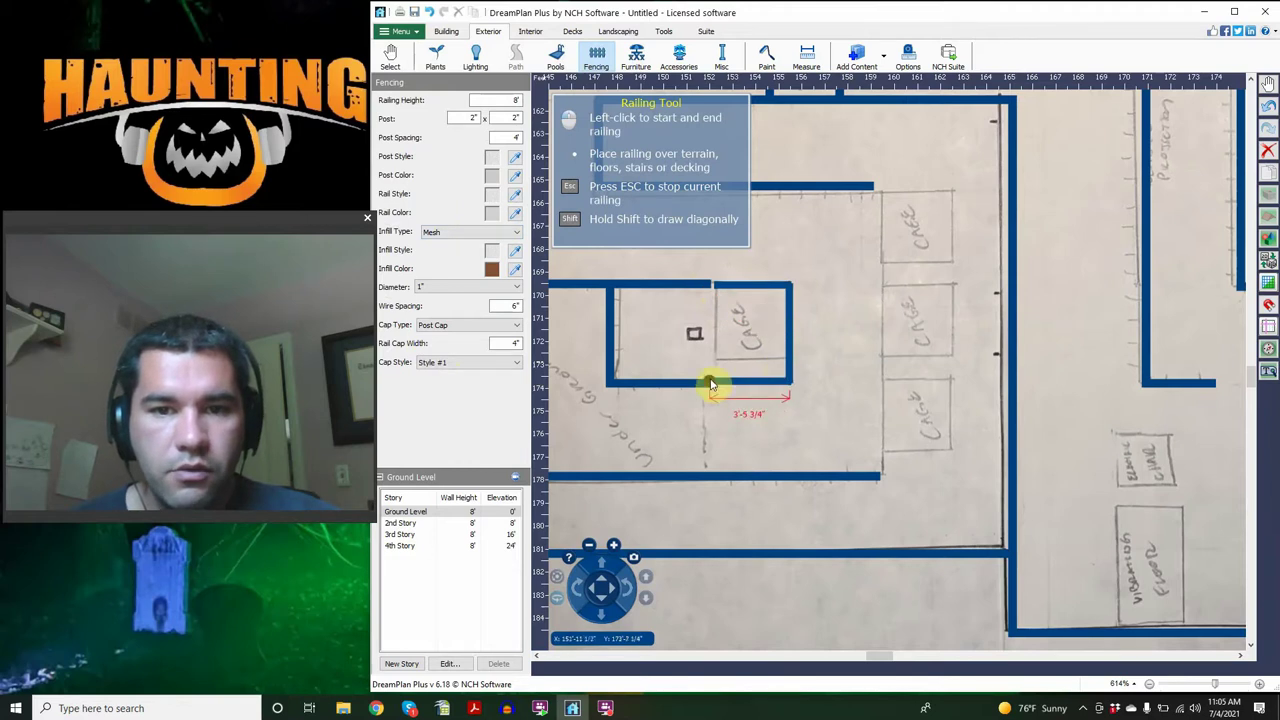
click(712, 383)
key(Escape)
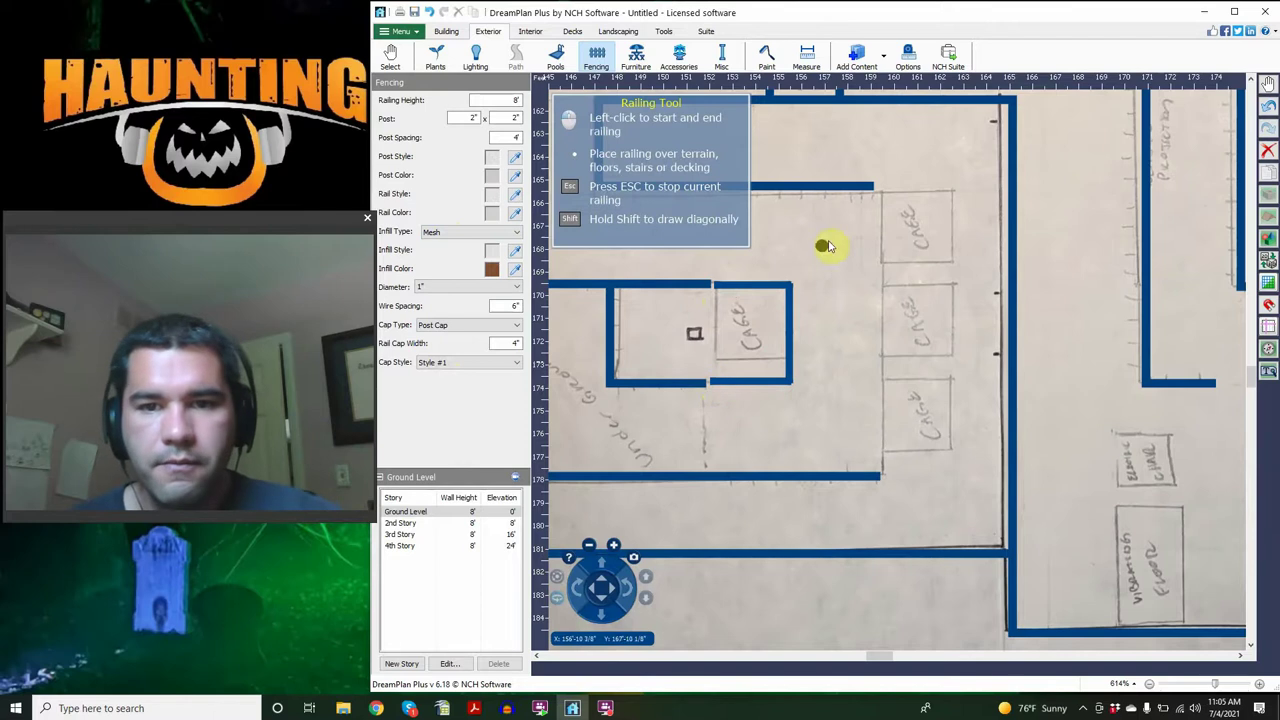
Step: Run a straight railing down beside the other cages from the wall end
click(875, 190)
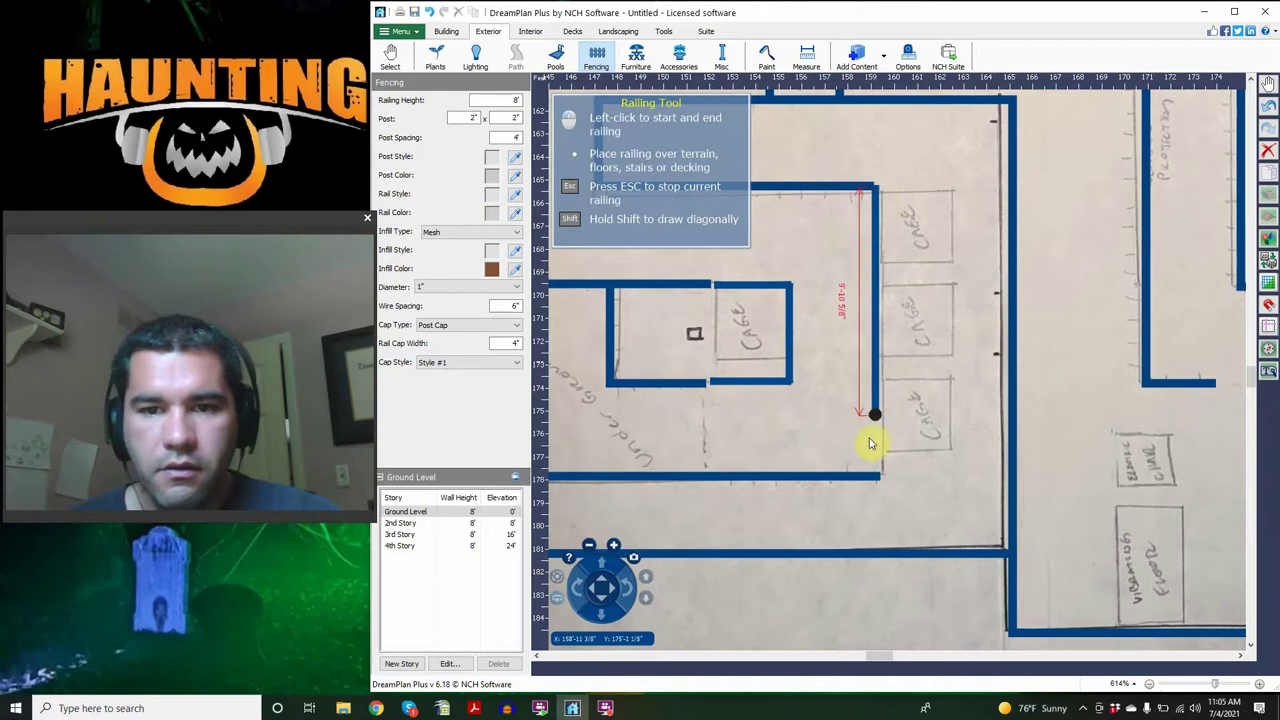
click(875, 476)
scroll(1114, 434, down, 4)
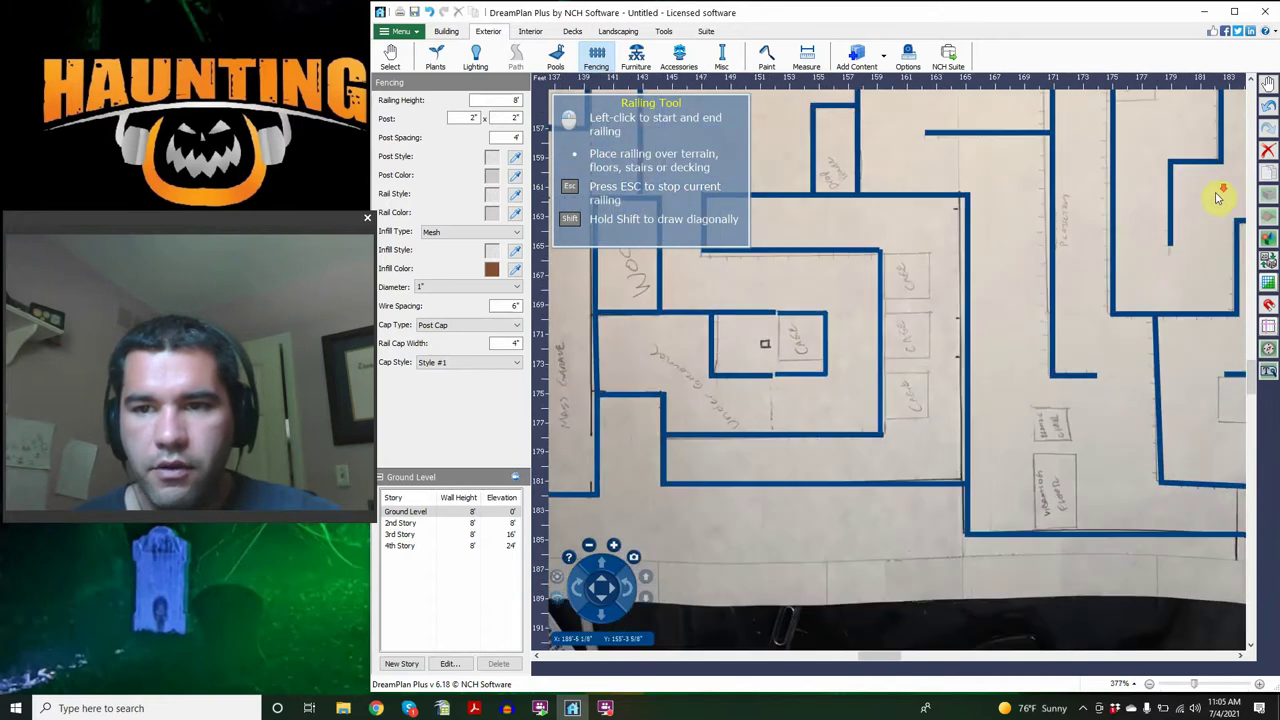
drag(892, 657, 948, 650)
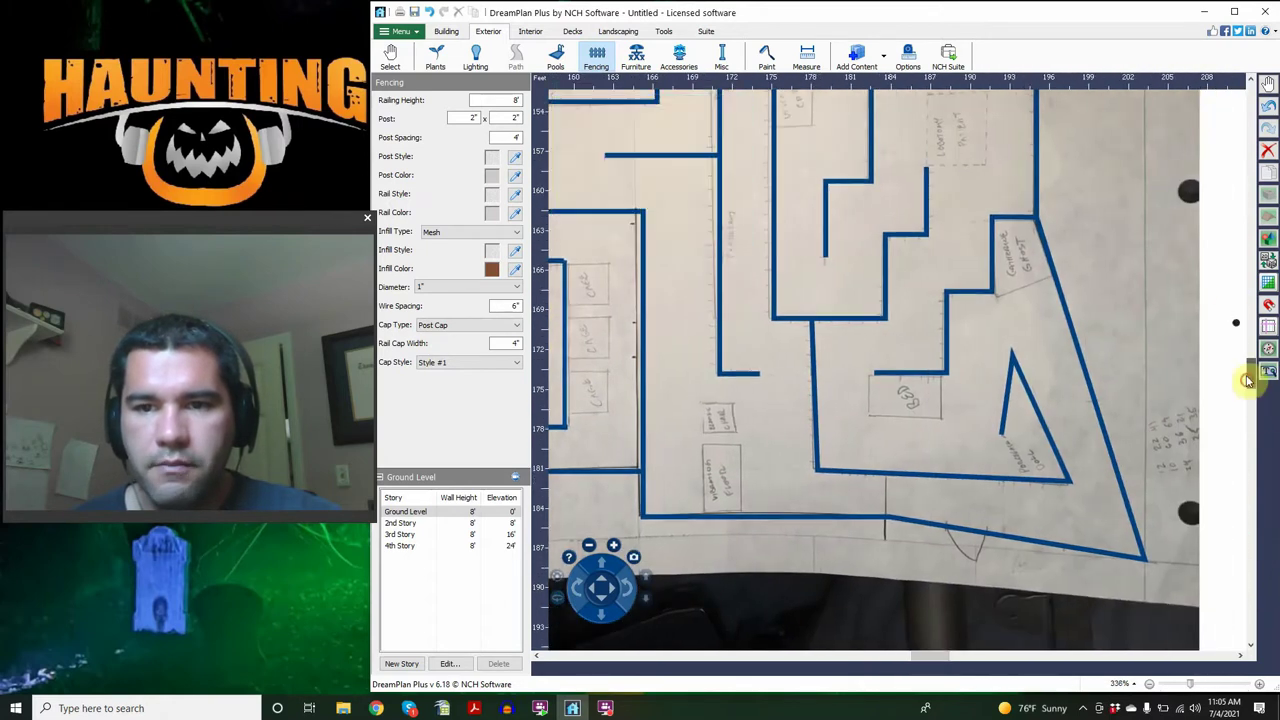
drag(1246, 366, 1246, 342)
scroll(960, 340, up, 5)
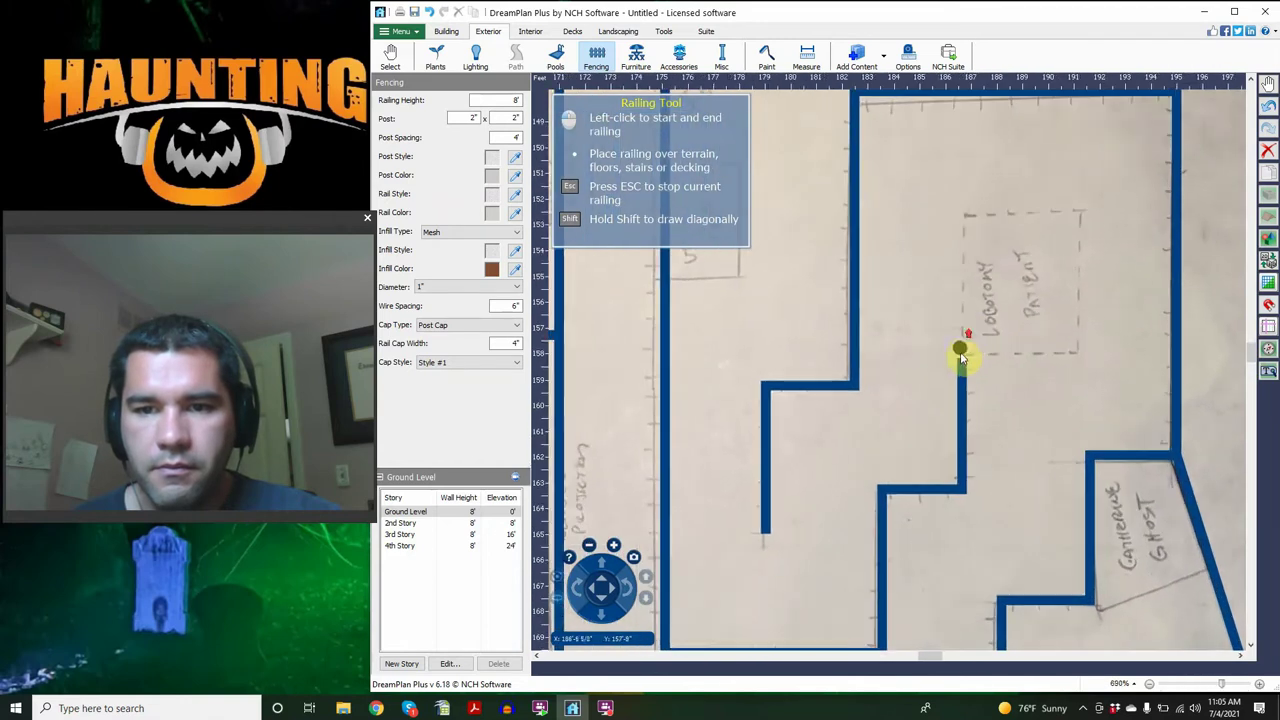
Step: Surround the Lobotomy Patient area with a closed four-sided railing
click(963, 355)
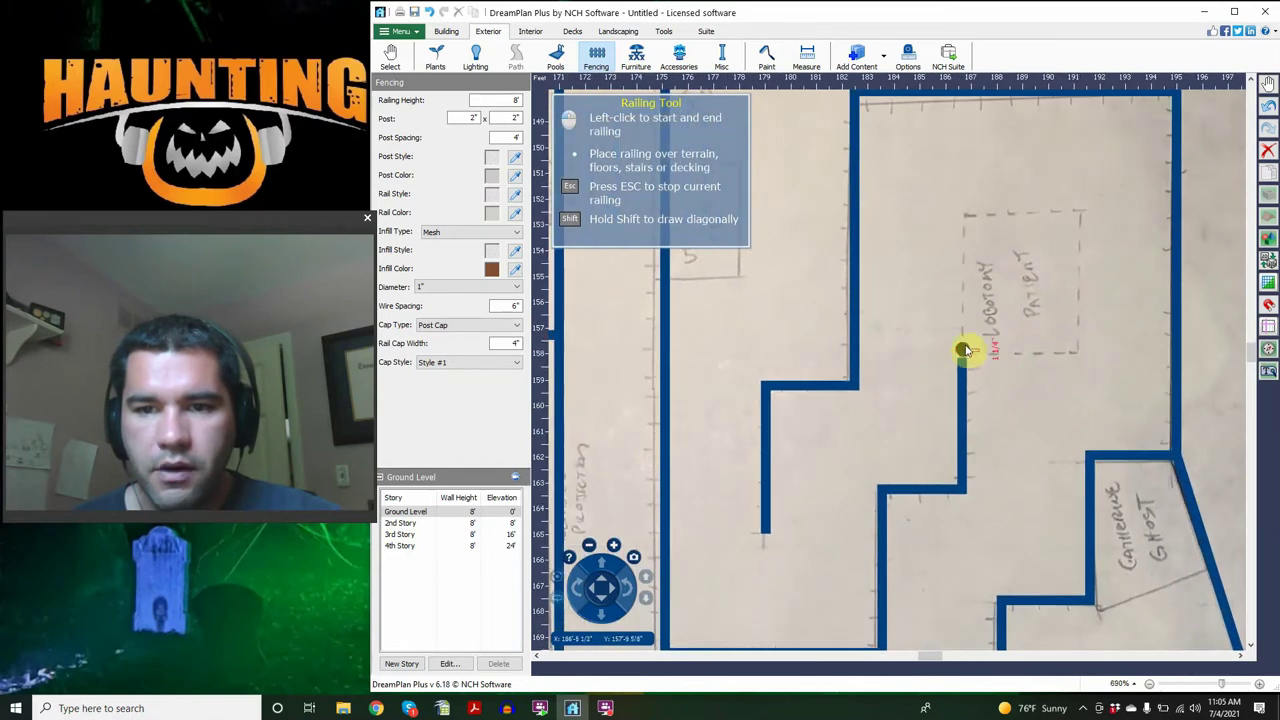
click(963, 215)
click(1080, 215)
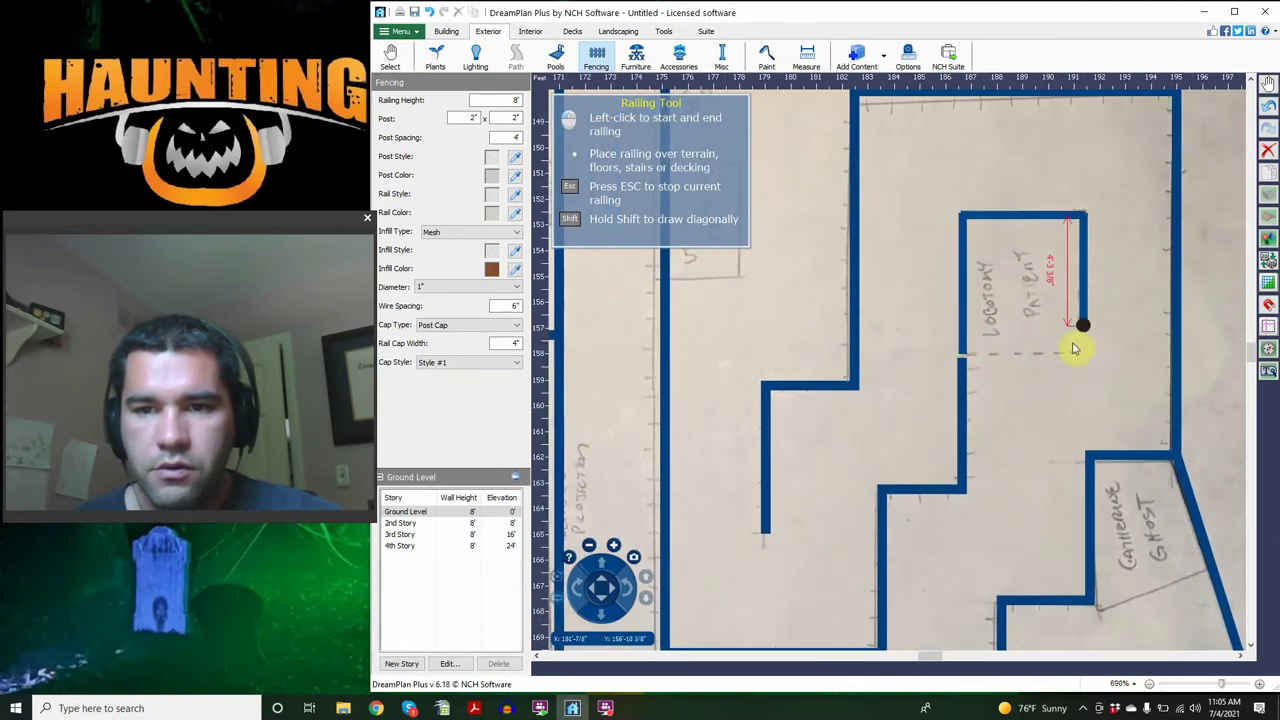
click(1073, 358)
click(966, 356)
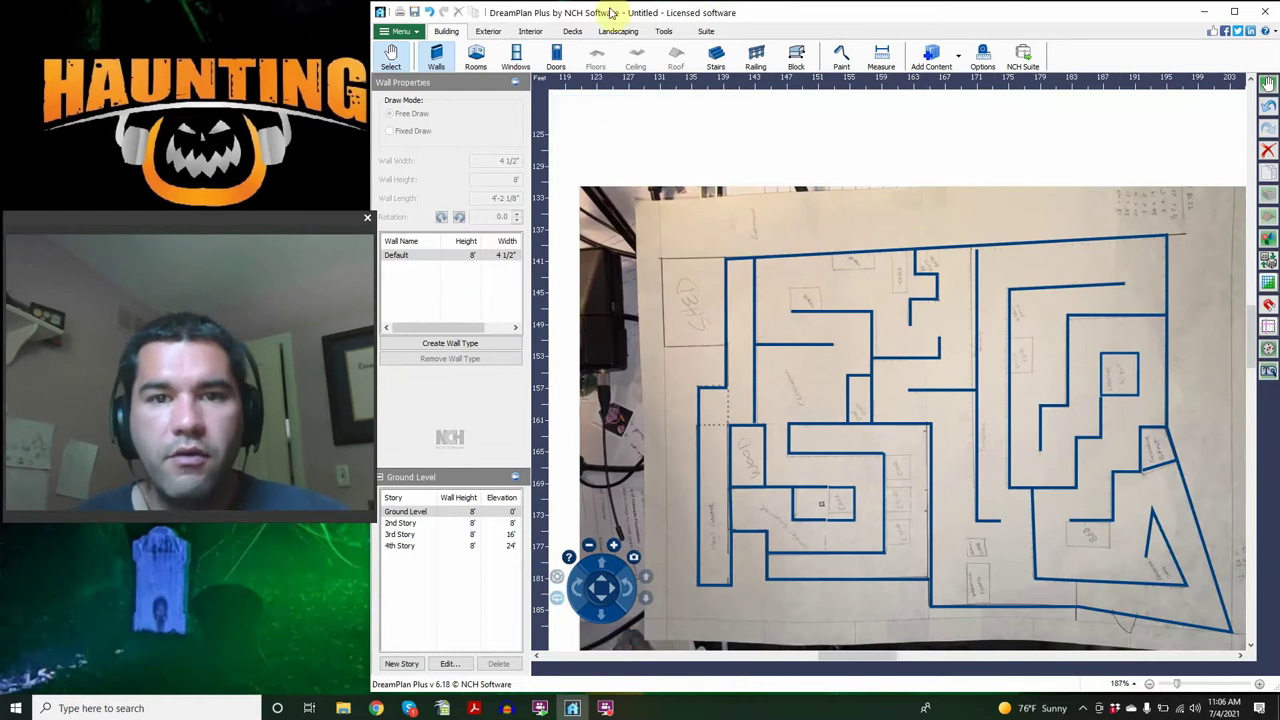
Step: Hide the floor-plan trace photo so only the blue traced walls show over grey floor
click(664, 32)
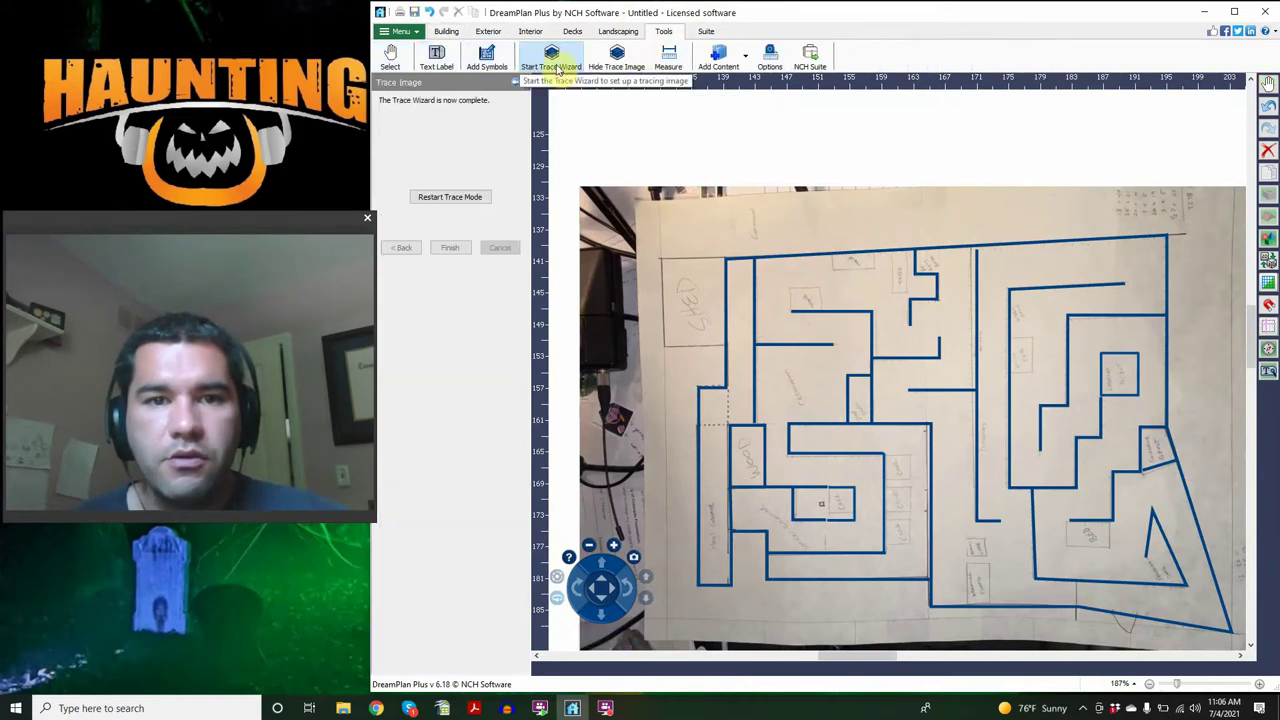
click(610, 62)
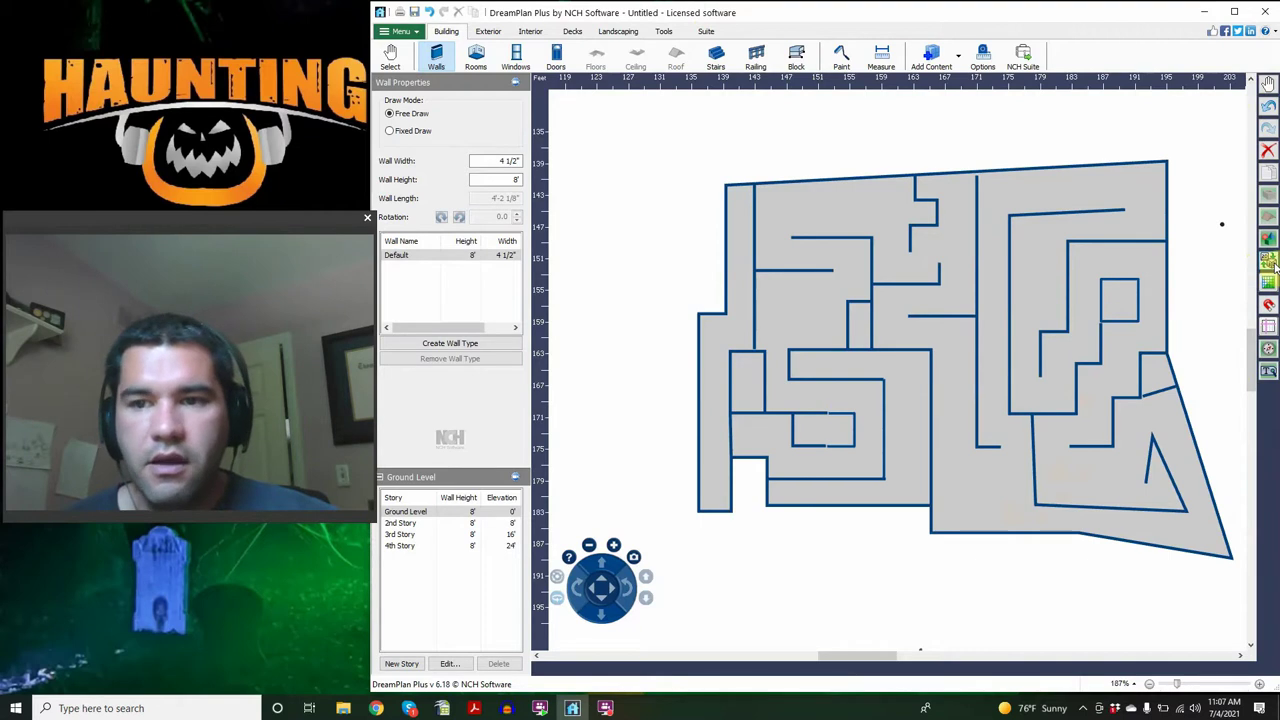
Step: Switch the plan to 3D View and zoom in for an aerial look at the maze
click(1268, 261)
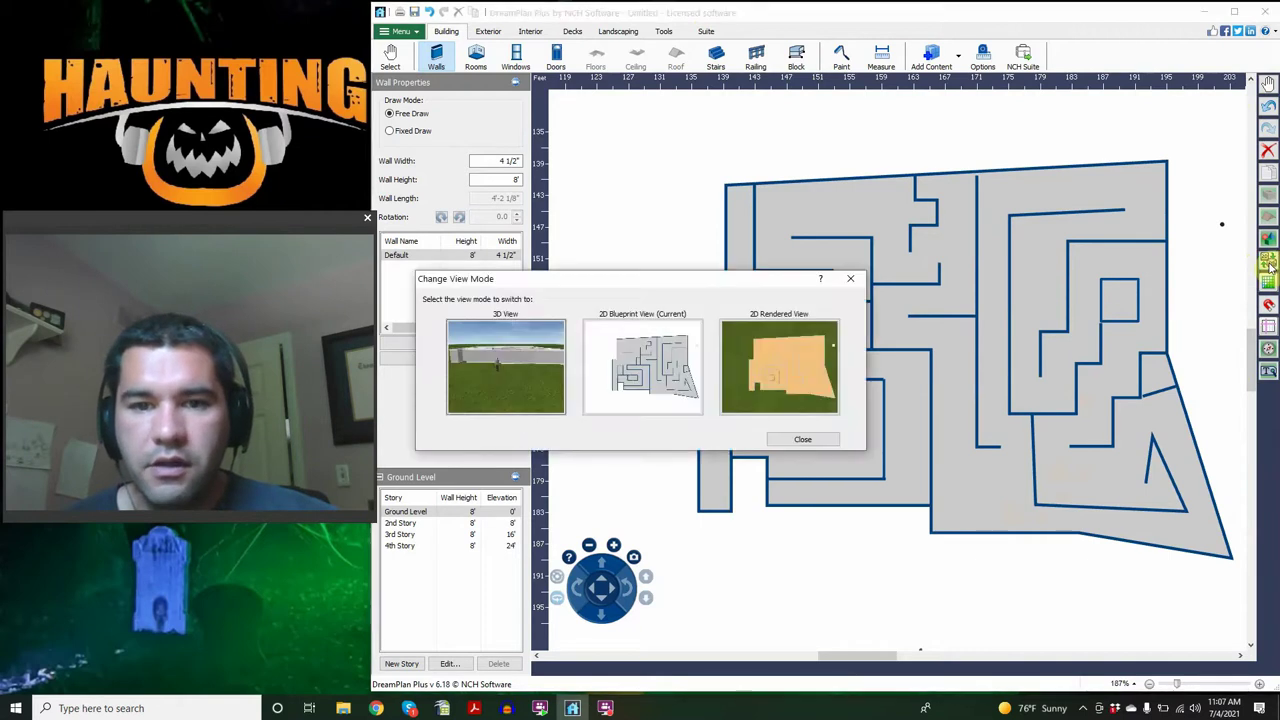
click(517, 355)
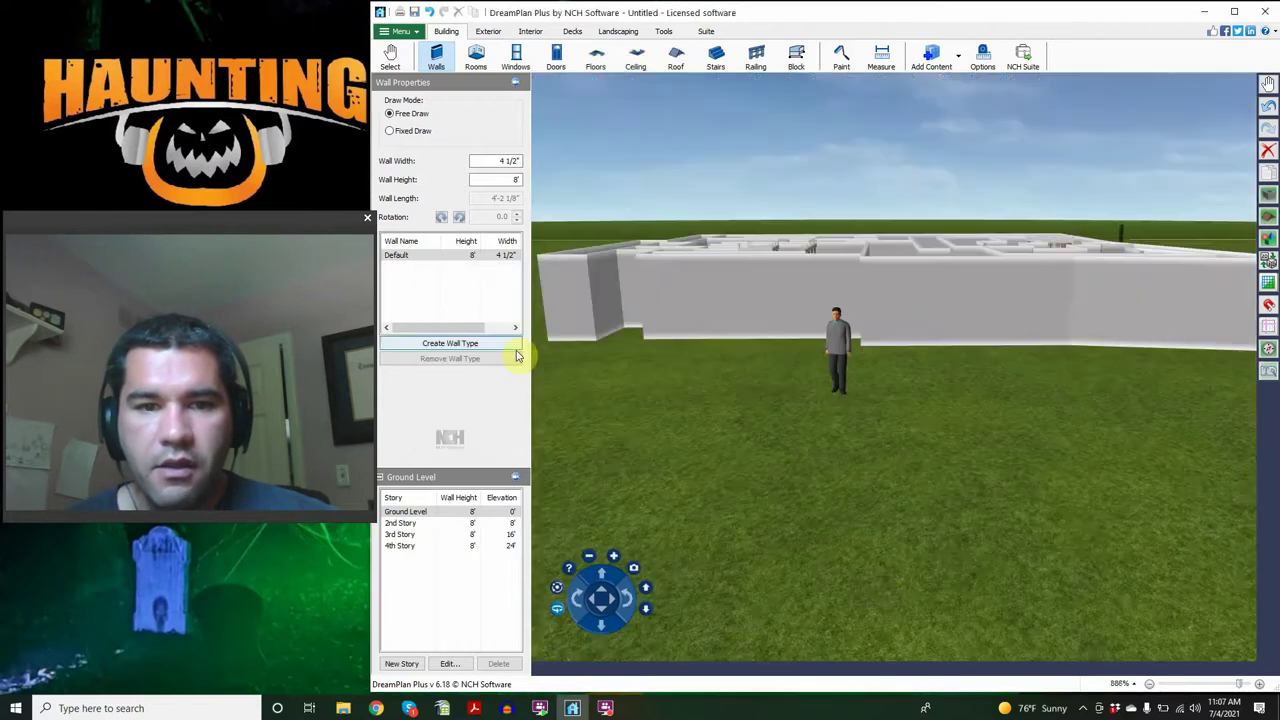
drag(603, 580, 603, 580)
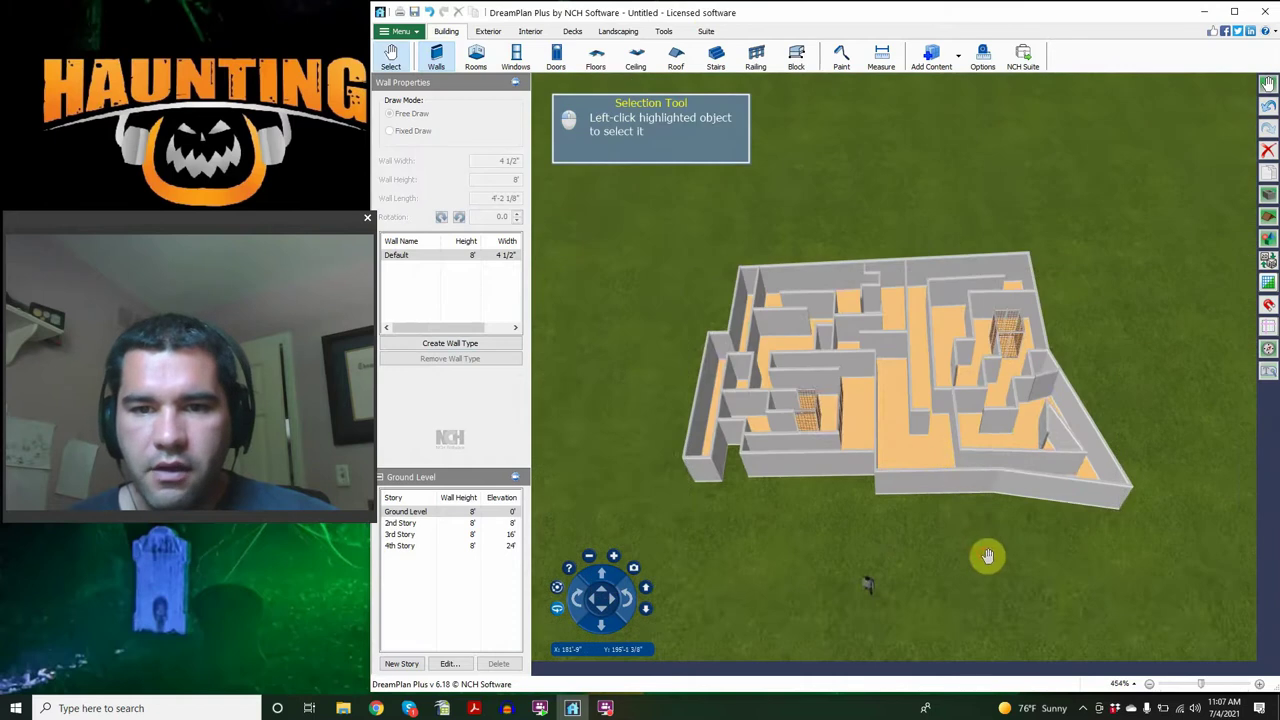
scroll(987, 556, up, 3)
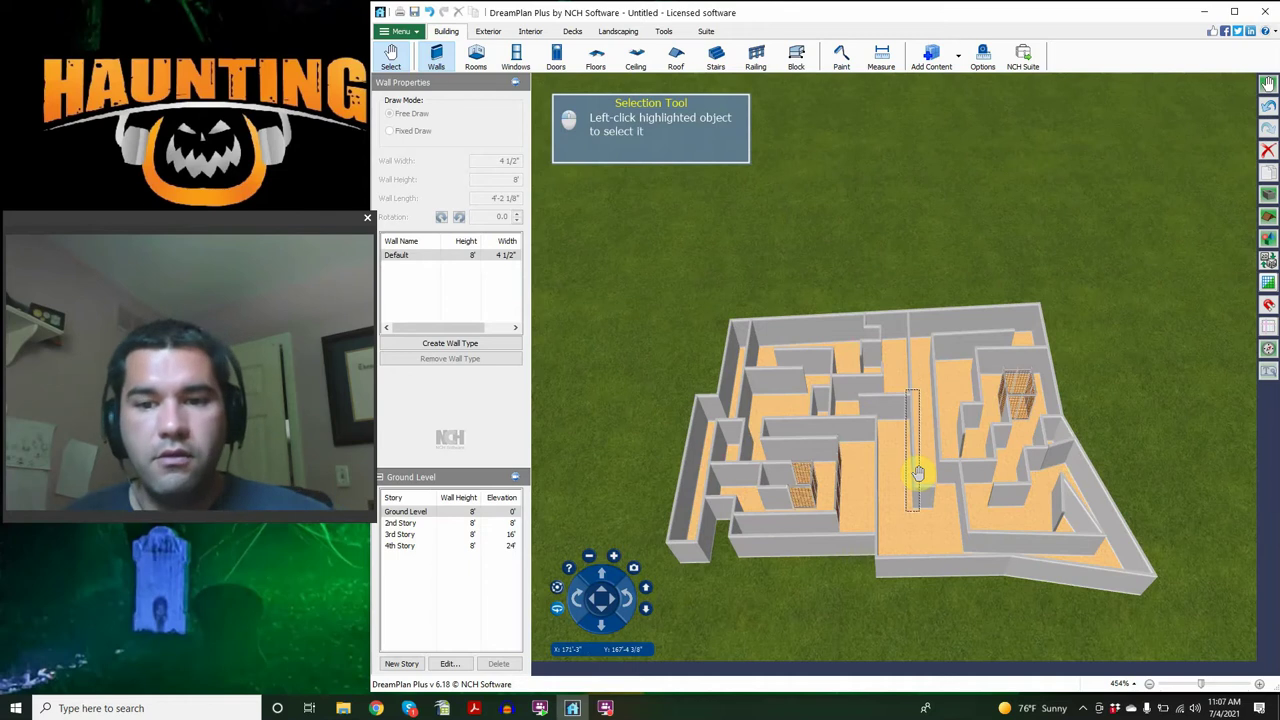
scroll(1016, 548, up, 3)
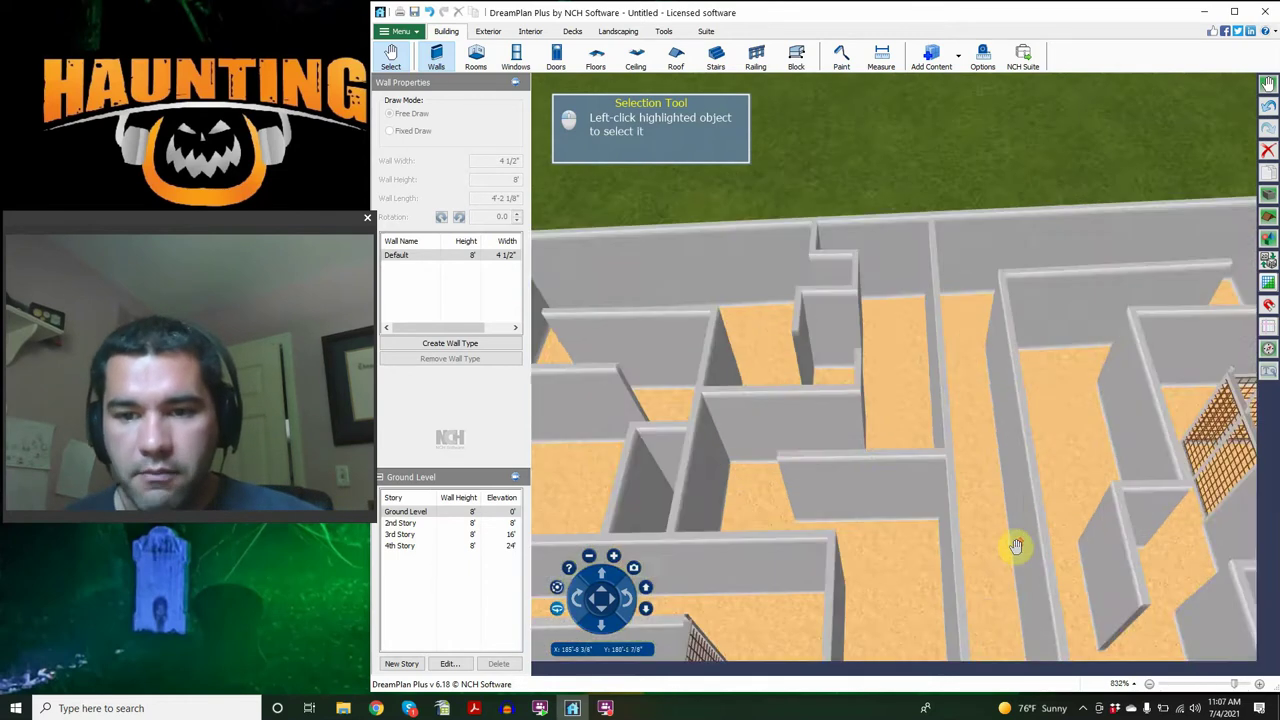
Step: Fine-tune the zoom, switch to floors mode, and orbit the maze view to the left
scroll(1016, 548, down, 4)
scroll(808, 528, up, 5)
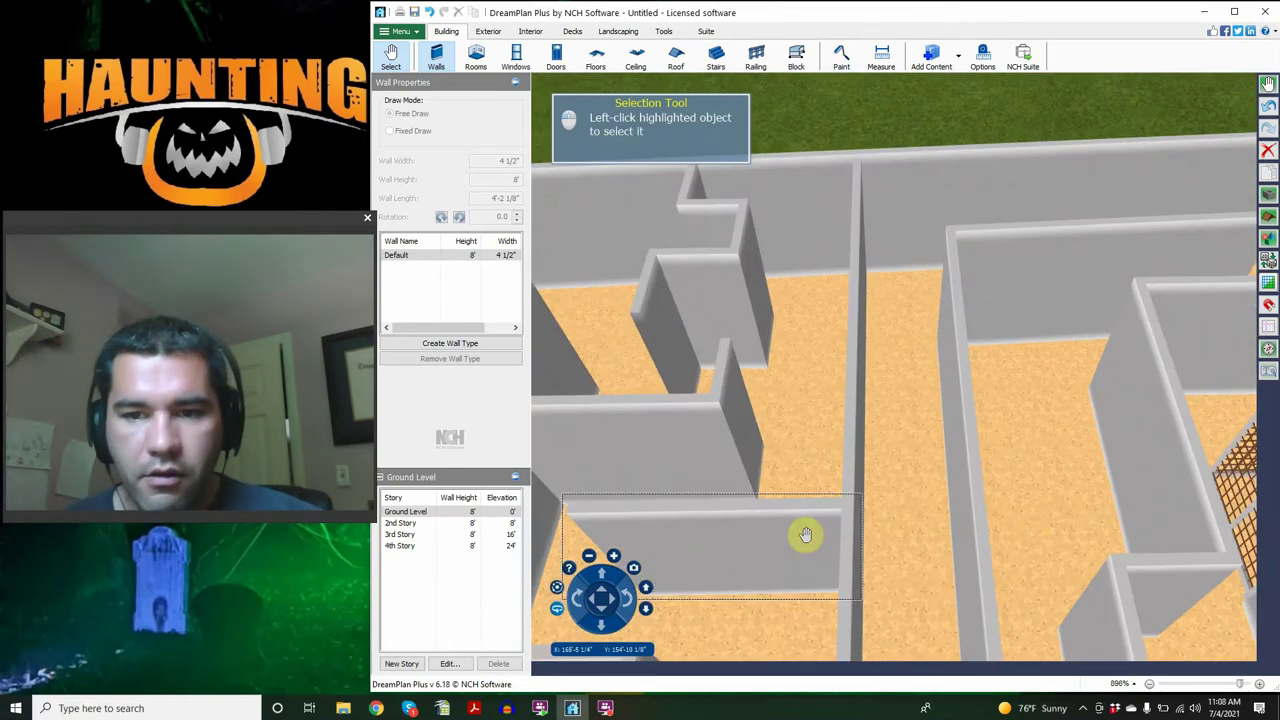
scroll(1020, 540, down, 2)
scroll(1200, 440, up, 1)
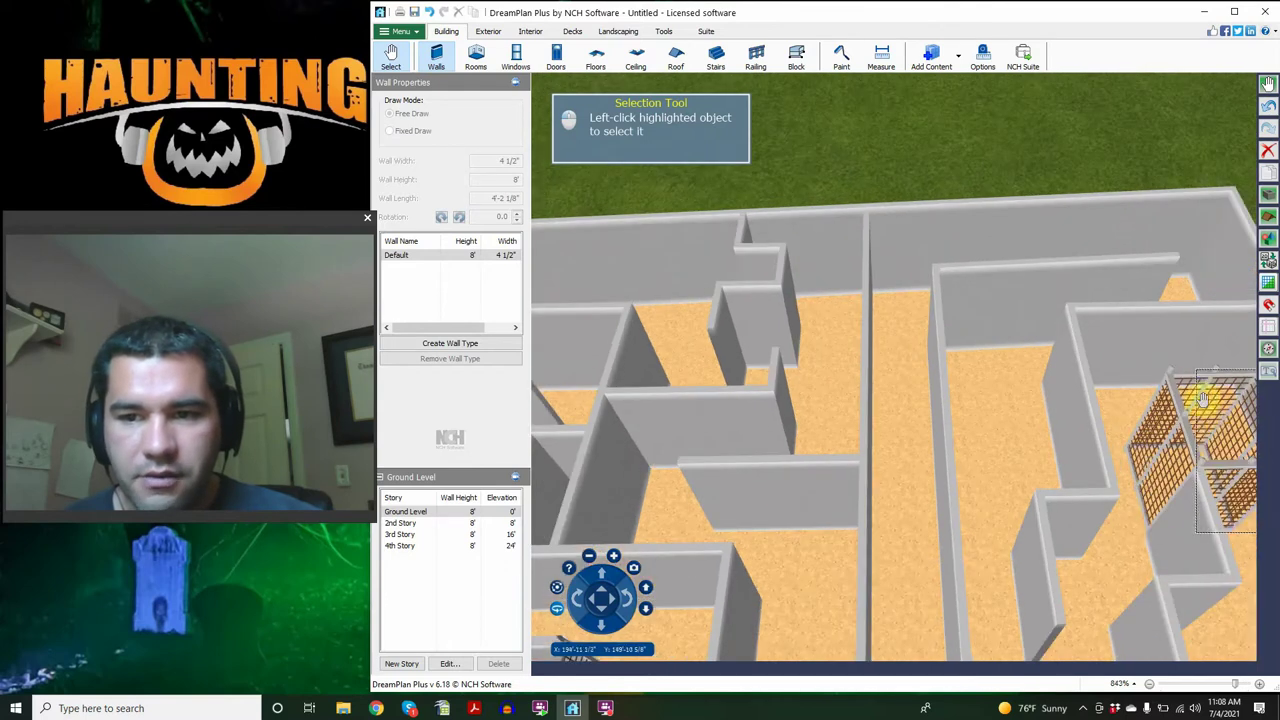
key(f)
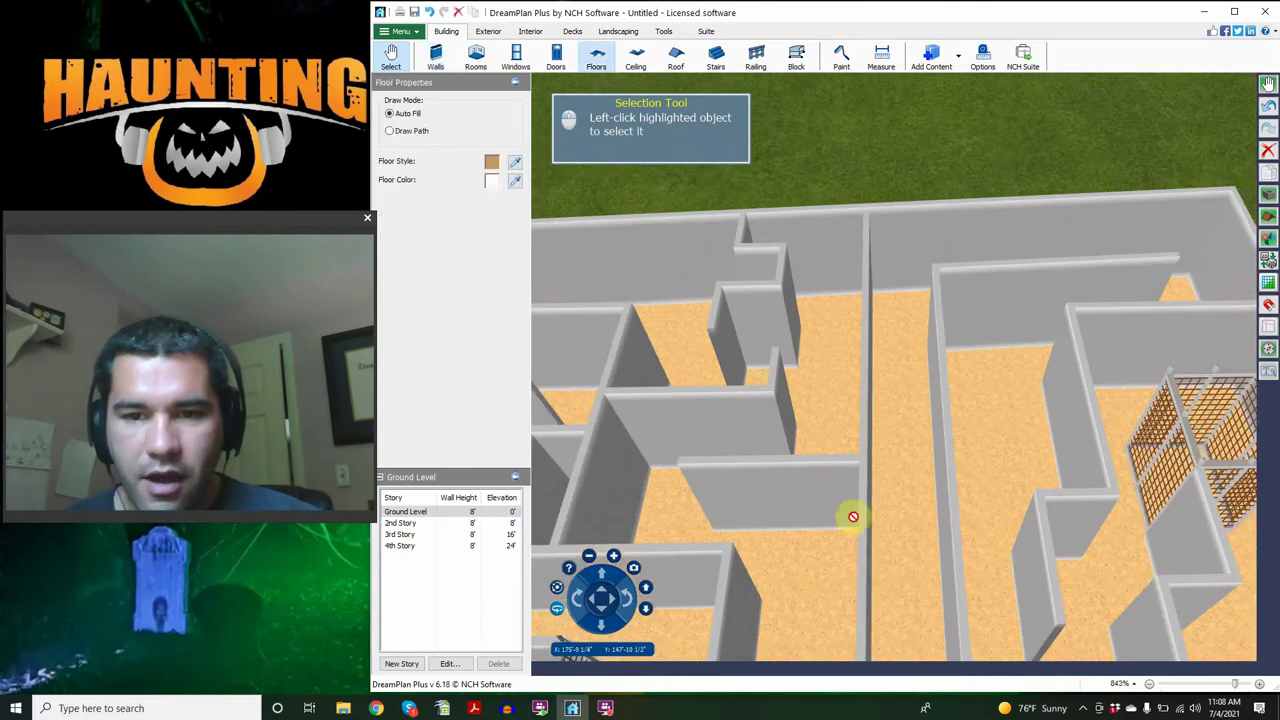
scroll(759, 600, down, 2)
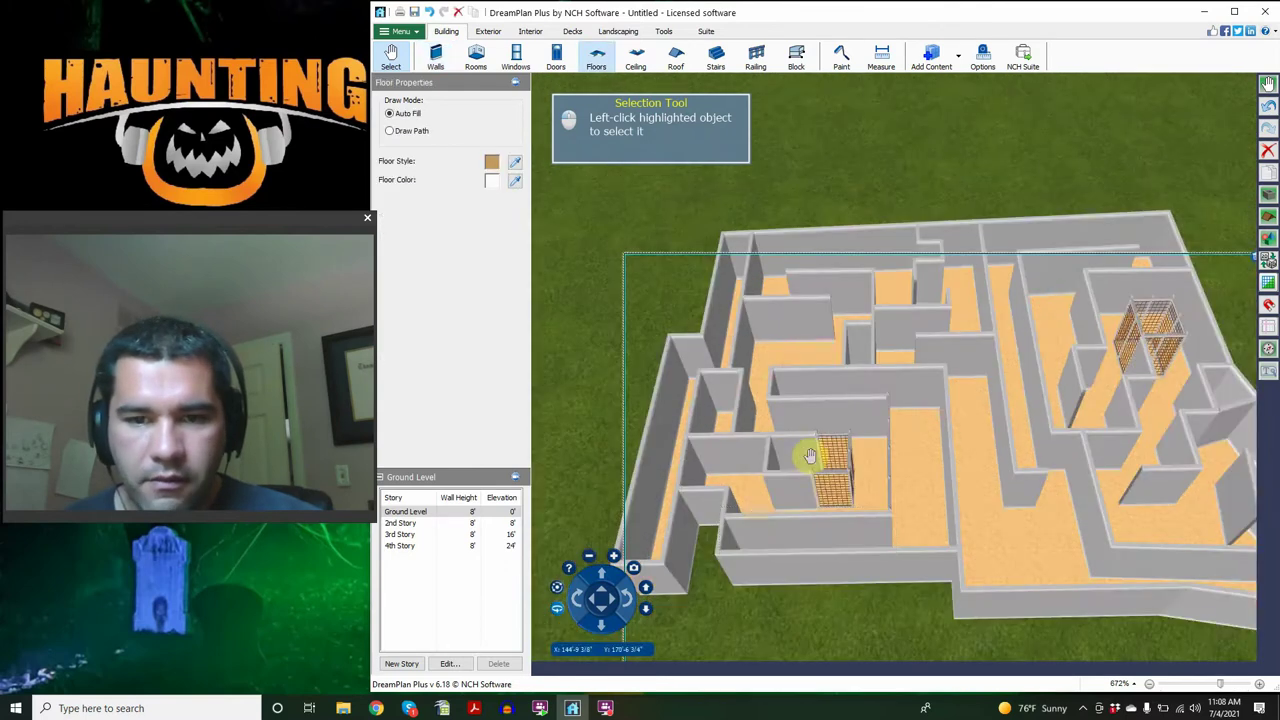
click(626, 597)
click(630, 605)
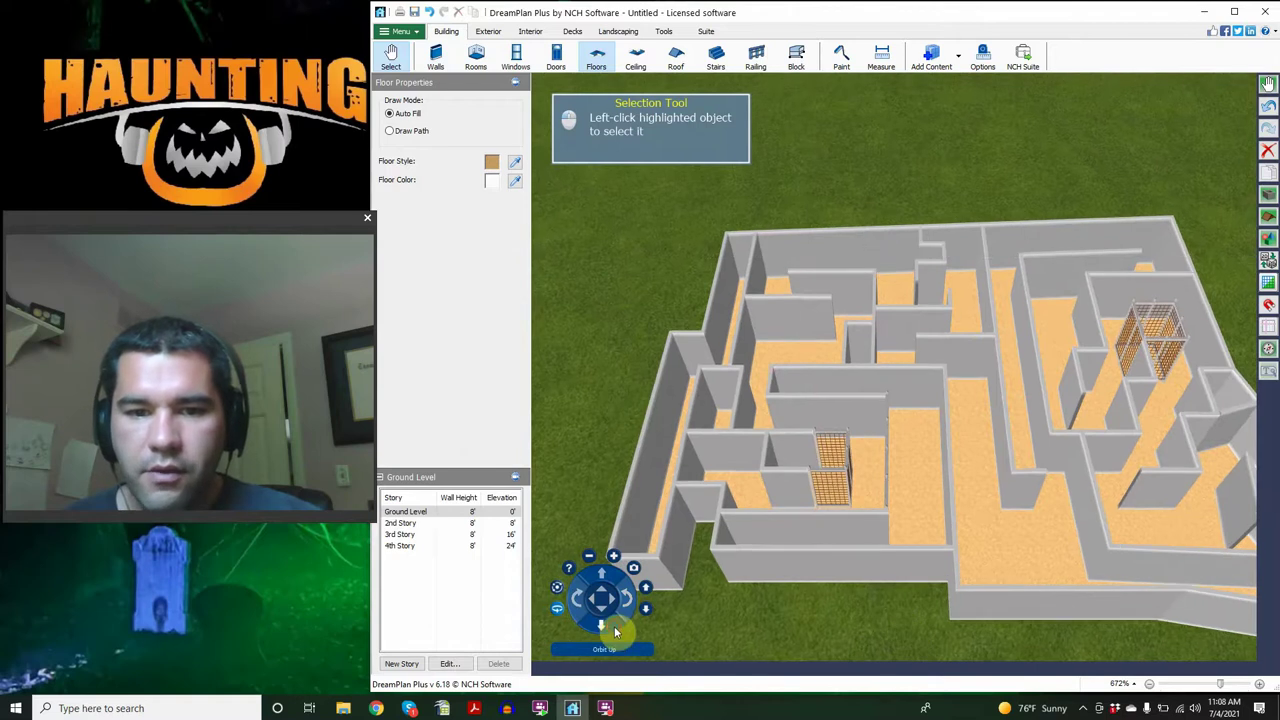
Step: Place an Exterior Door in the maze's front outer wall near its lower right corner
click(615, 600)
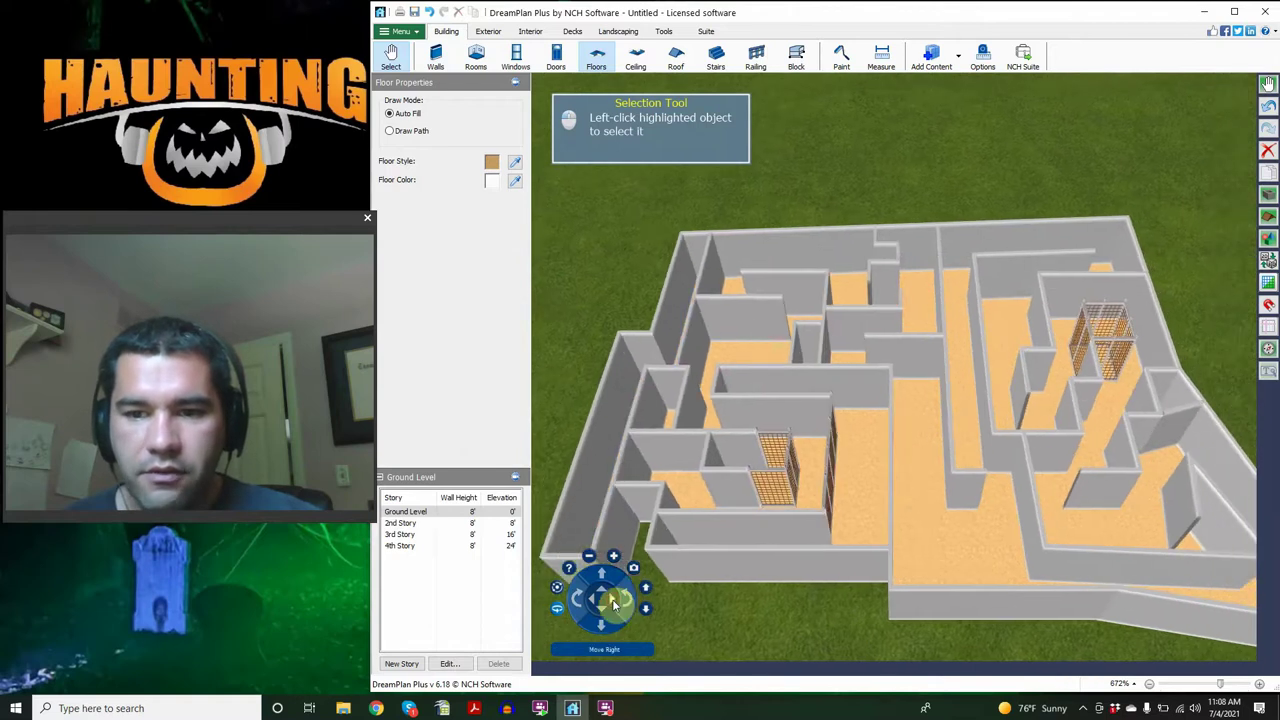
click(604, 611)
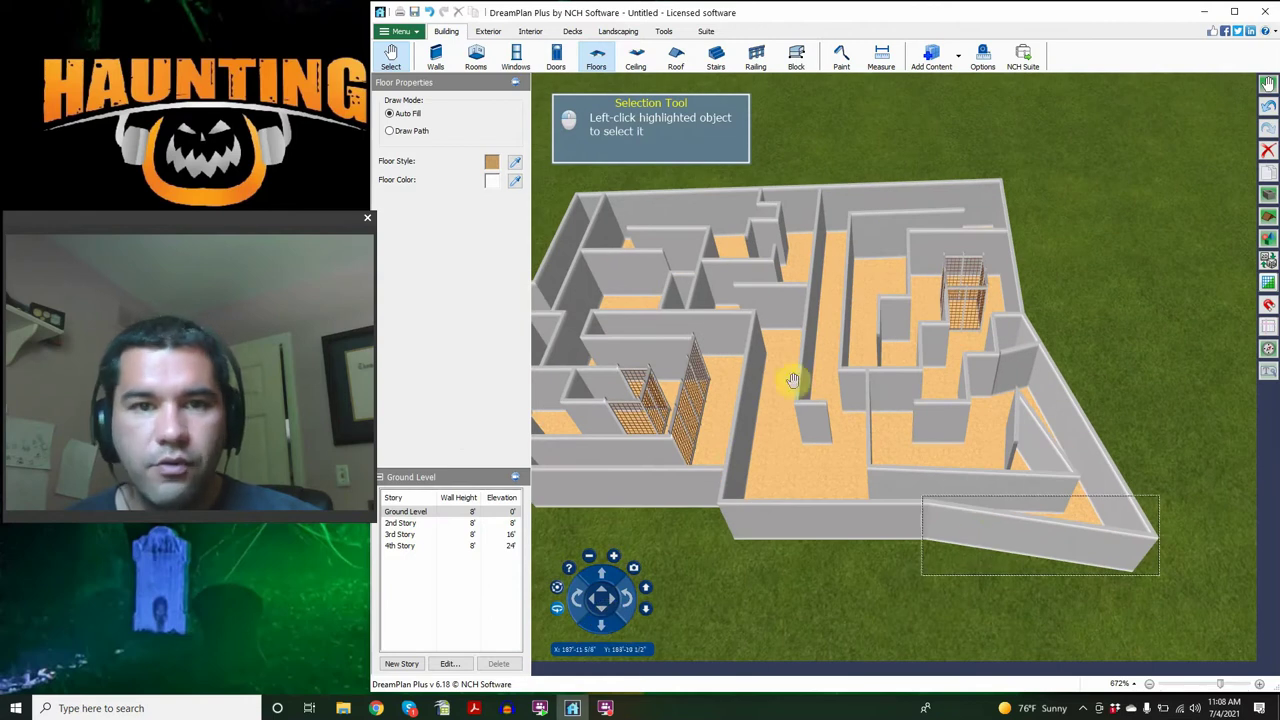
click(556, 58)
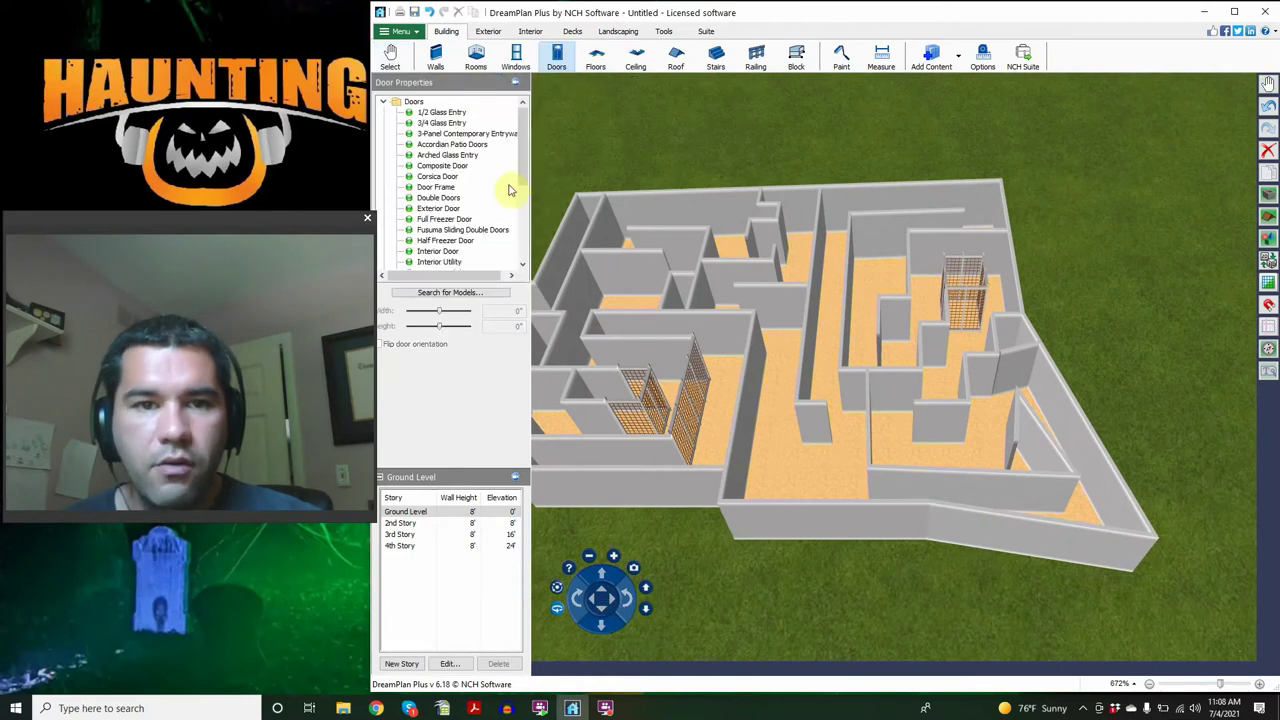
scroll(463, 170, down, 3)
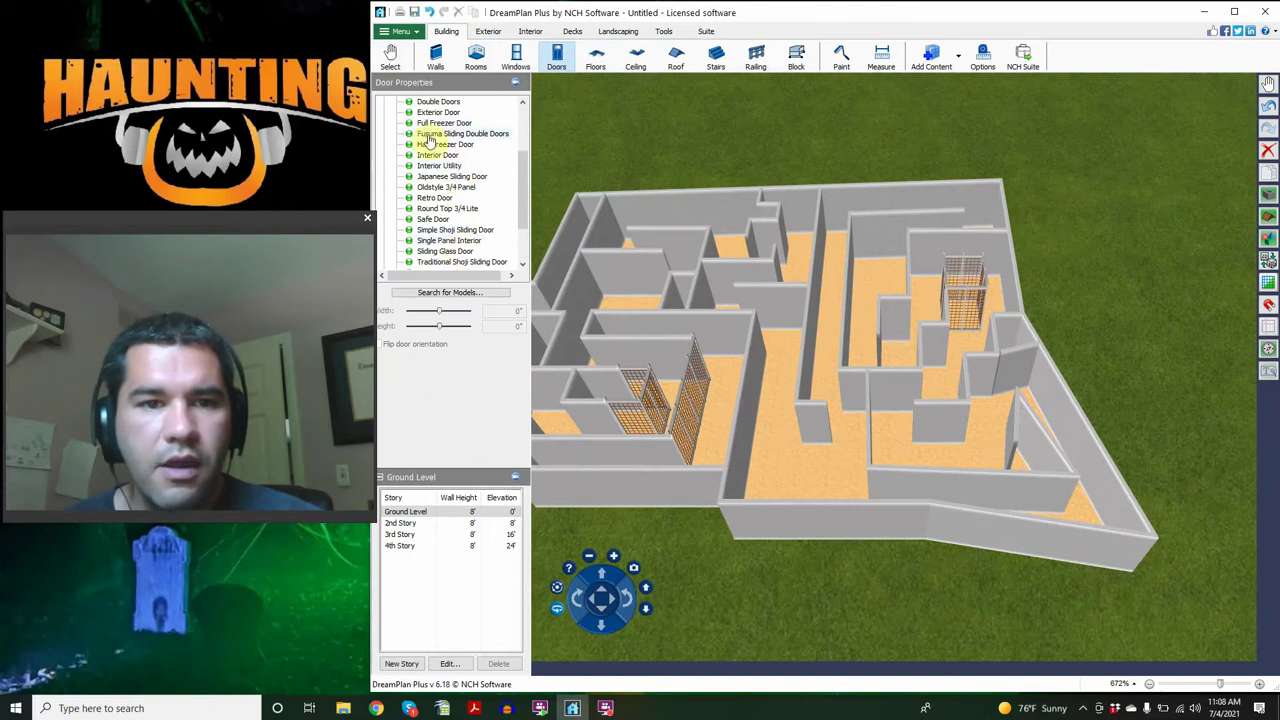
scroll(440, 165, down, 2)
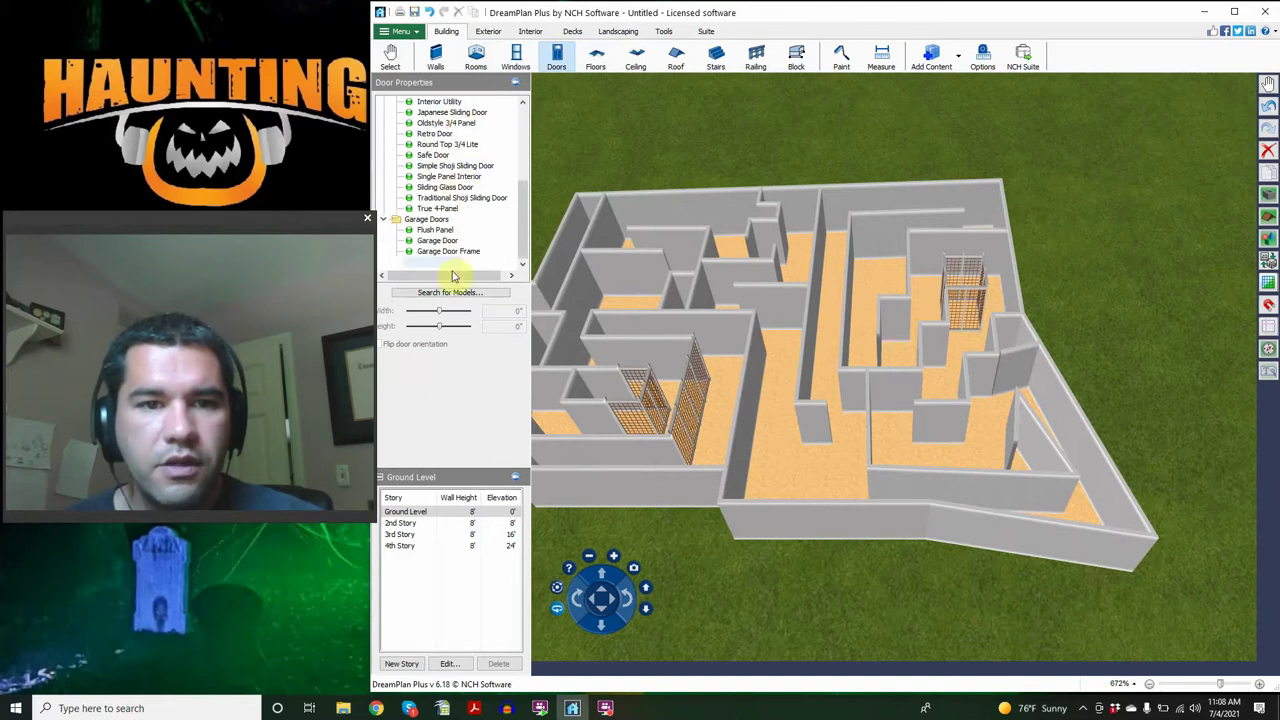
scroll(447, 235, up, 5)
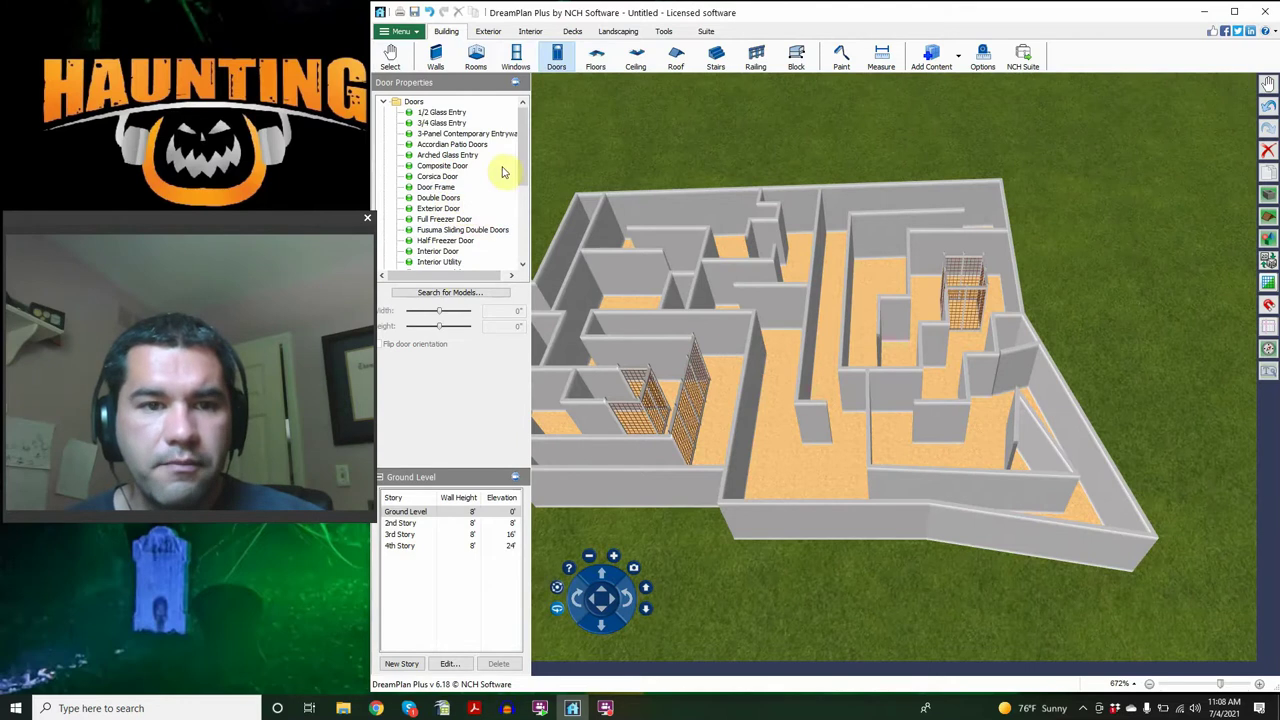
click(495, 187)
click(440, 208)
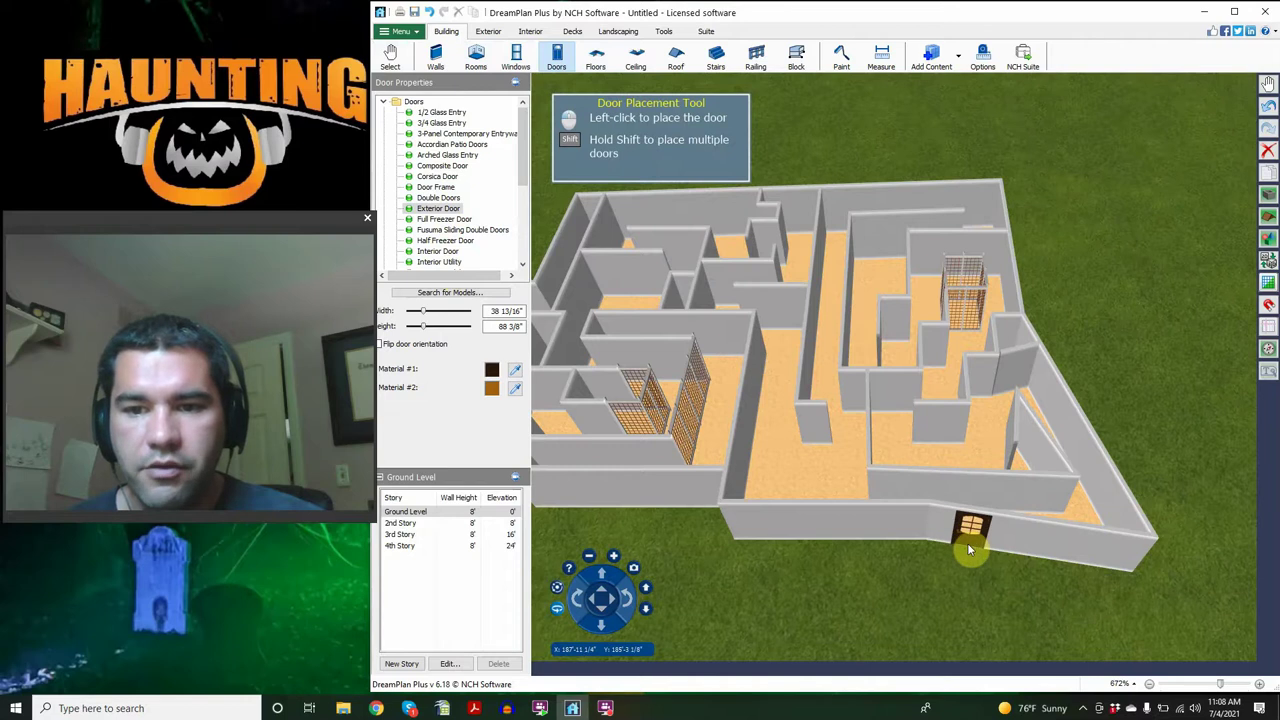
click(967, 543)
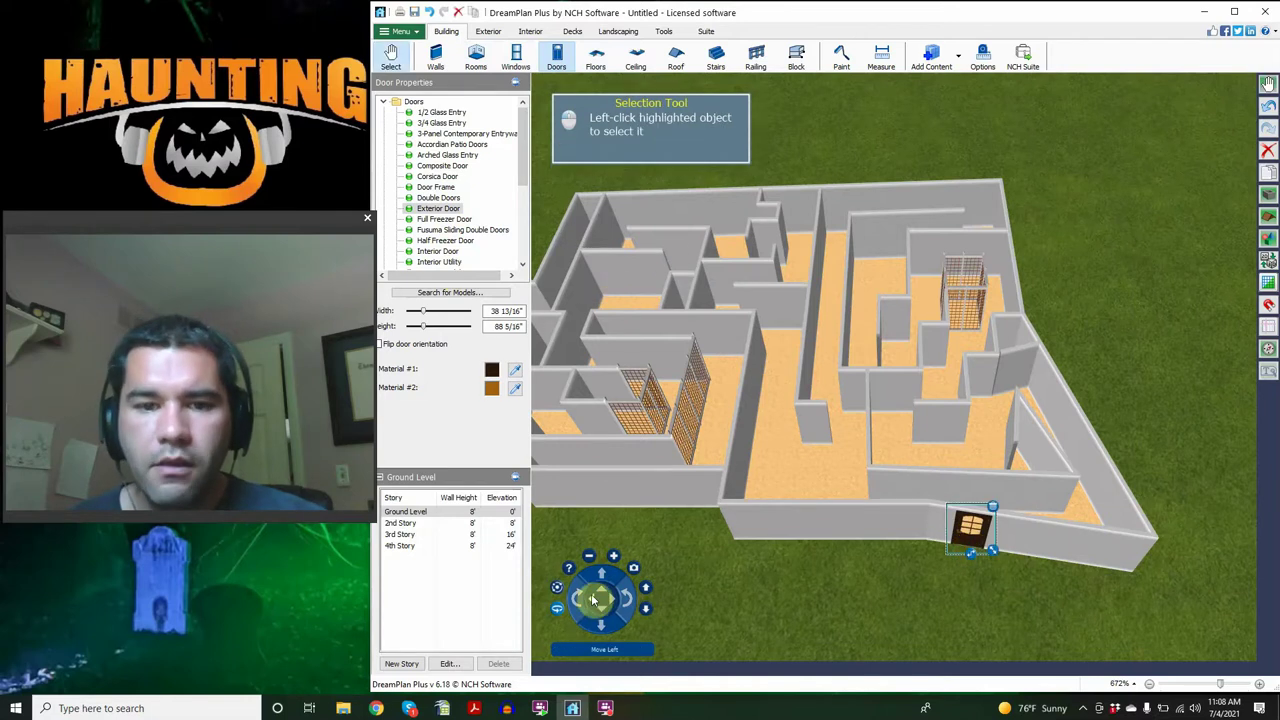
Step: Place Door Frame openings in the outer wall at the maze's left end
click(593, 598)
click(628, 604)
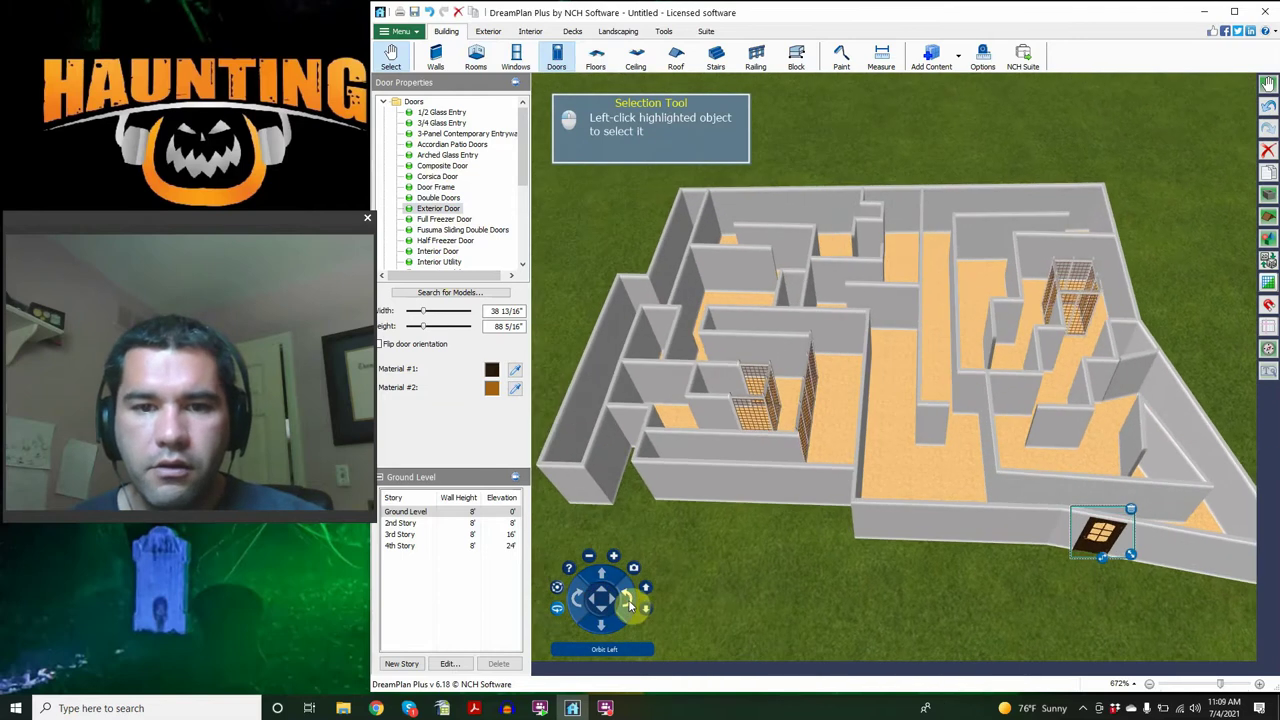
click(628, 604)
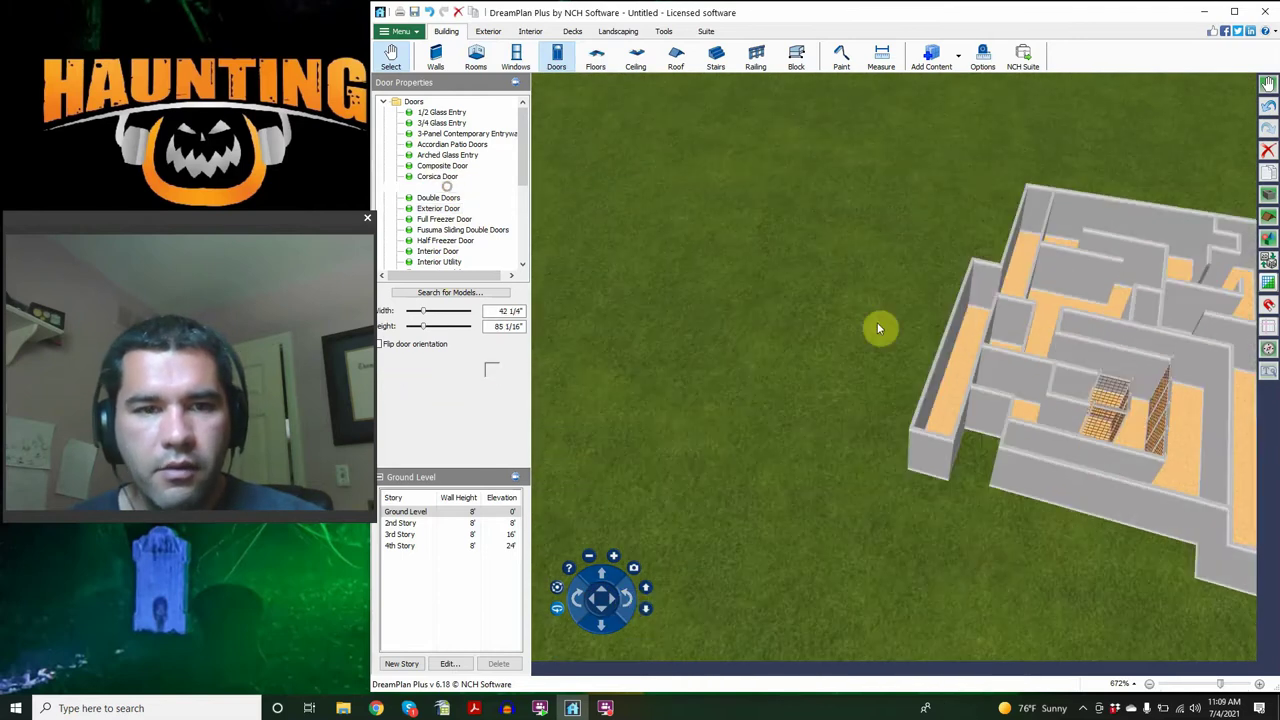
click(446, 189)
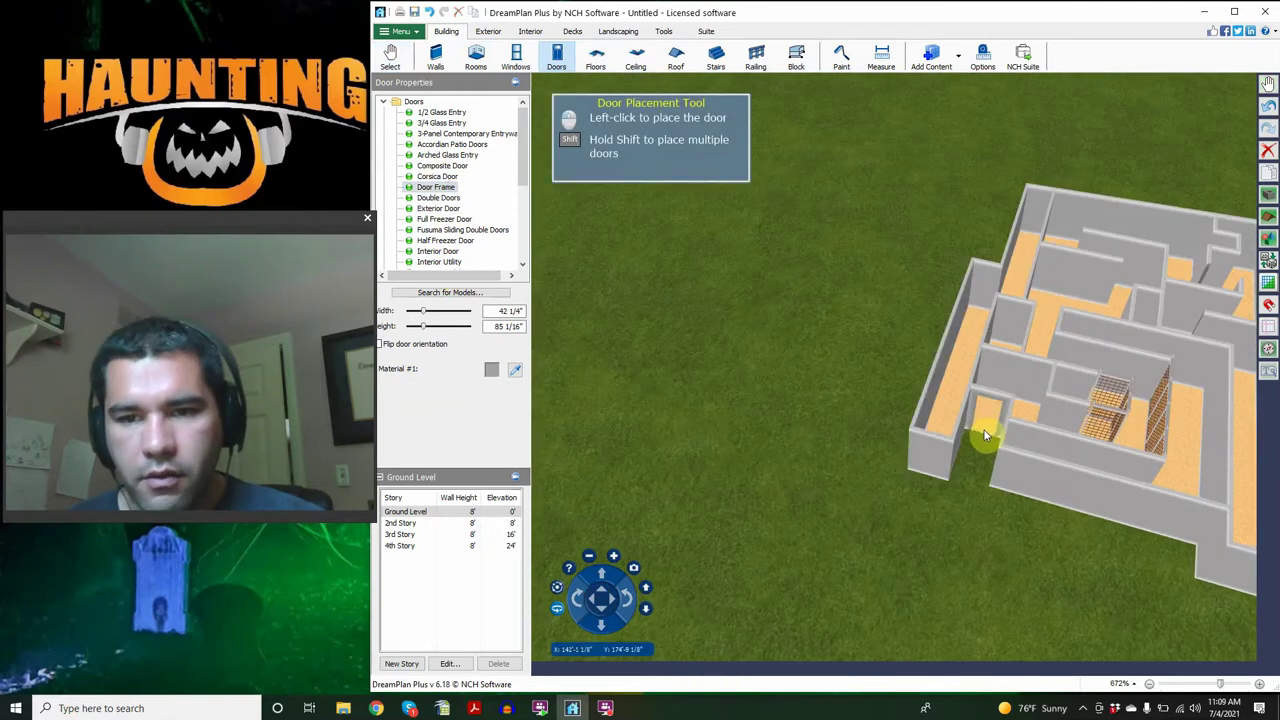
click(985, 435)
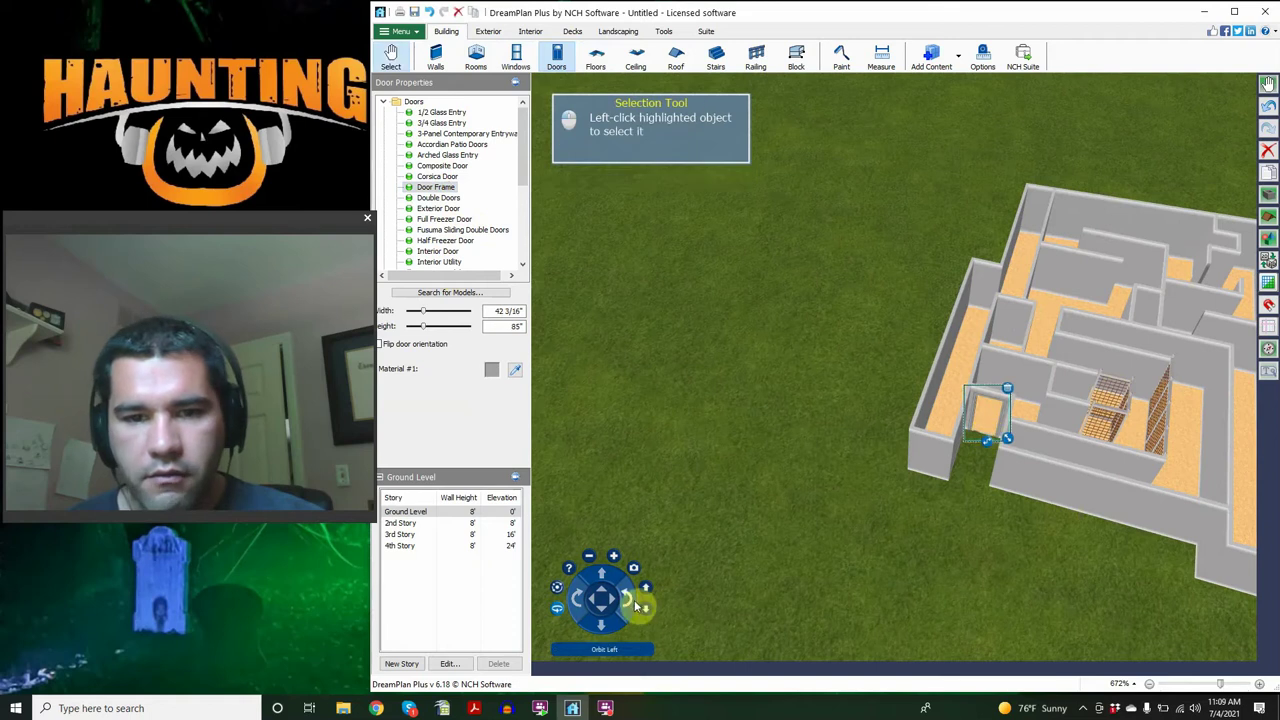
drag(630, 604, 630, 604)
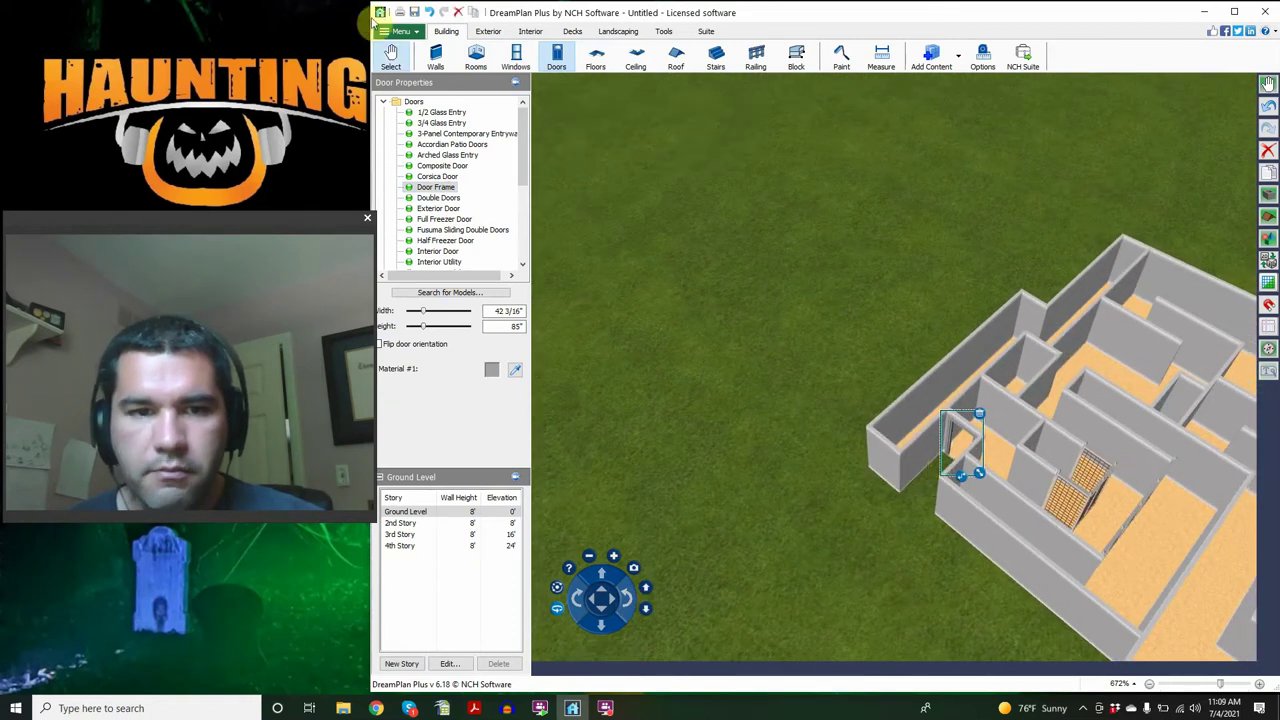
click(445, 188)
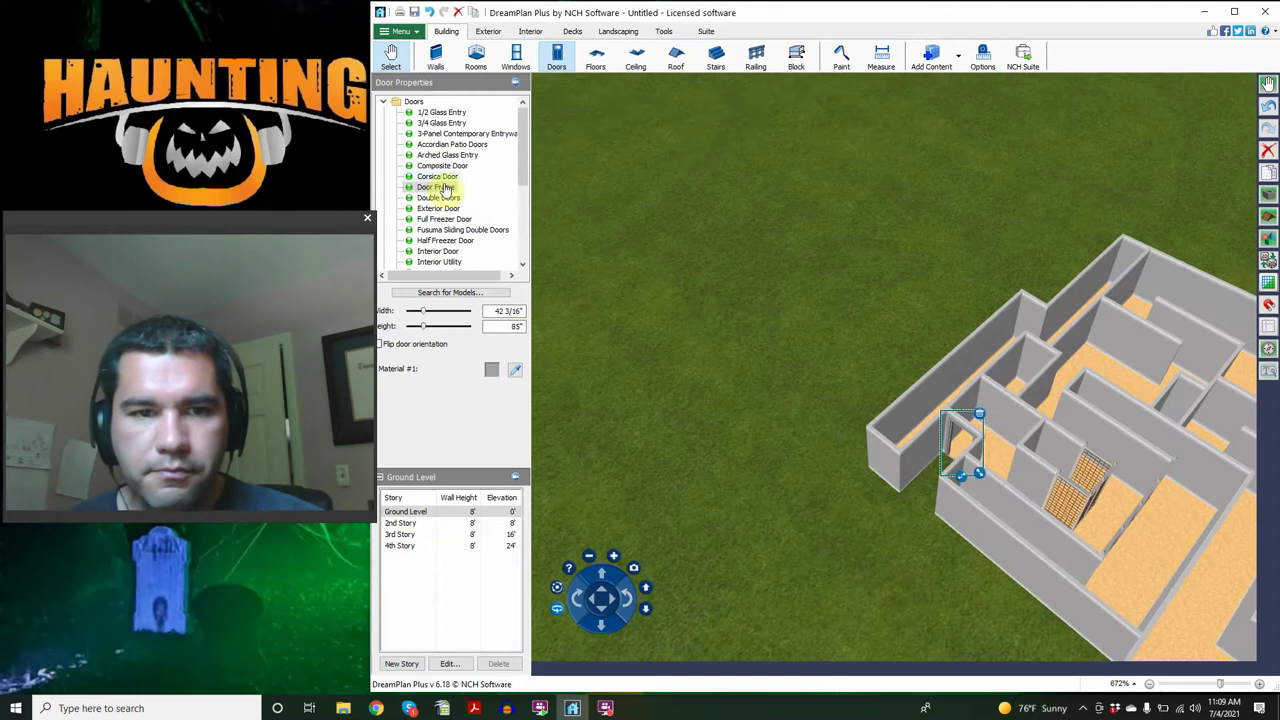
click(934, 436)
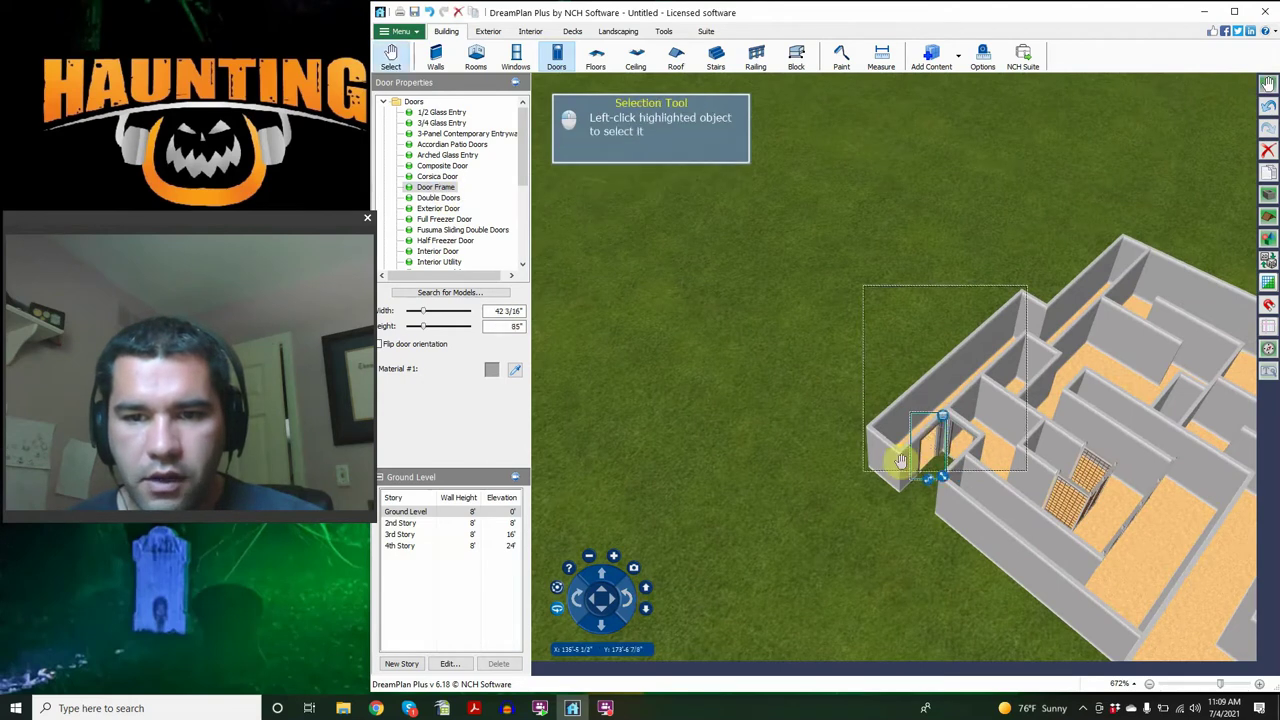
Step: Draw a short wall on the grass left of the maze, beyond the door-frame entrance
click(438, 60)
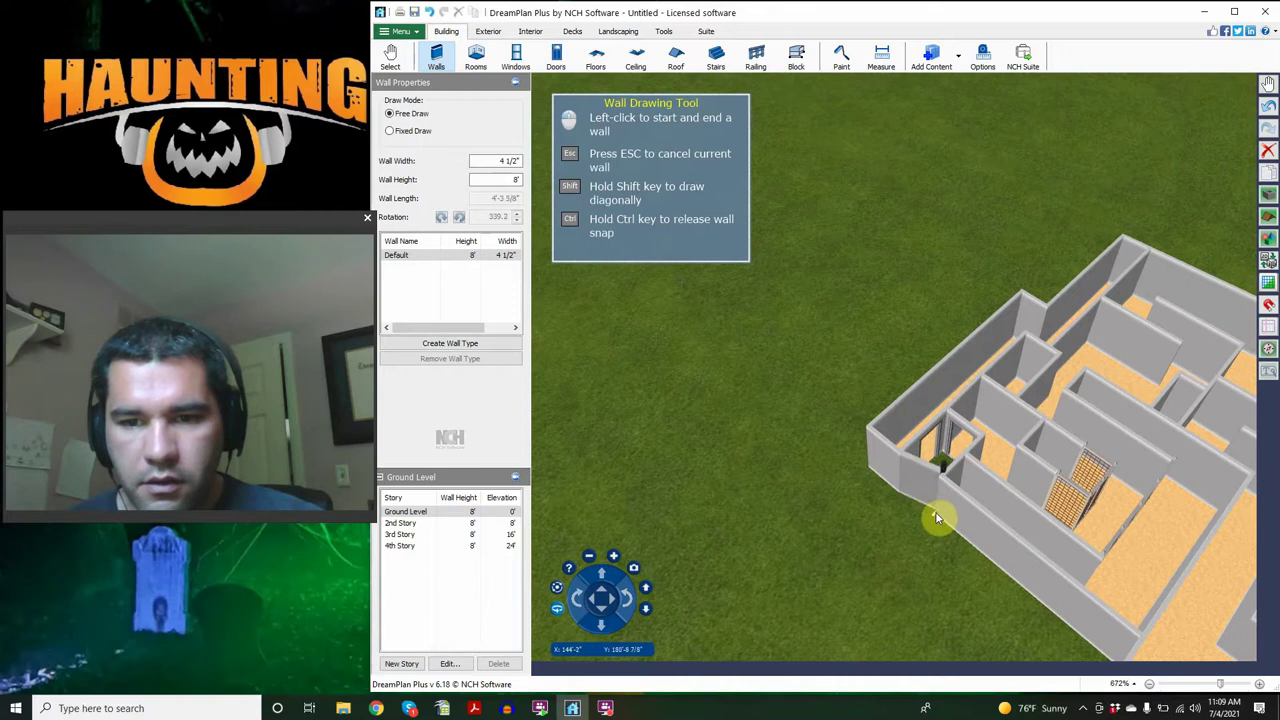
click(937, 517)
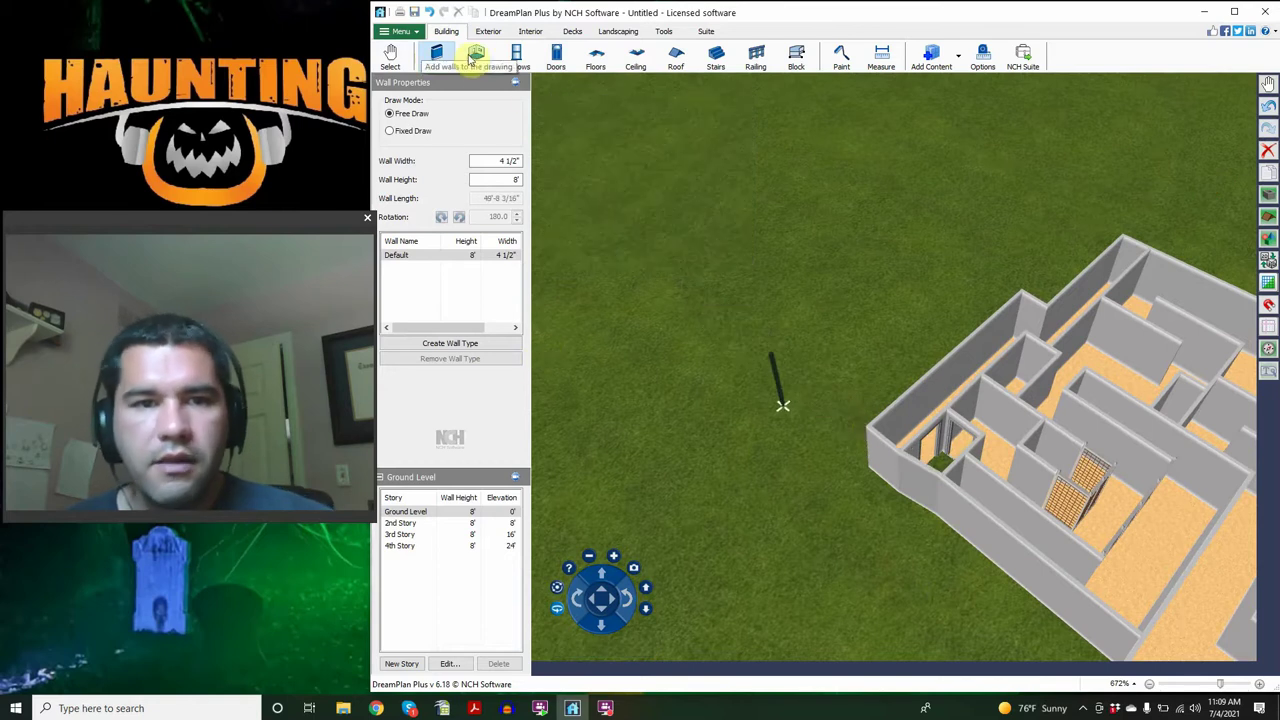
Step: Select the outer wall near the maze corner and shift it slightly left
click(552, 62)
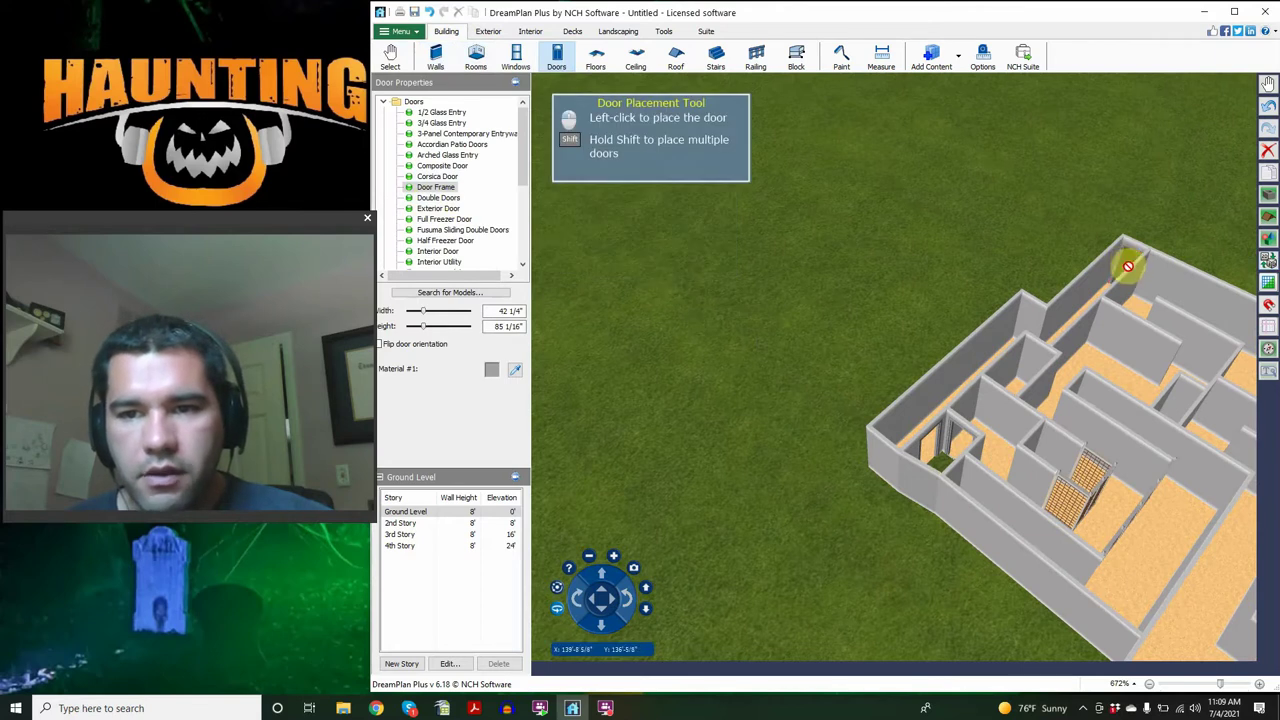
scroll(1129, 266, up, 3)
click(620, 604)
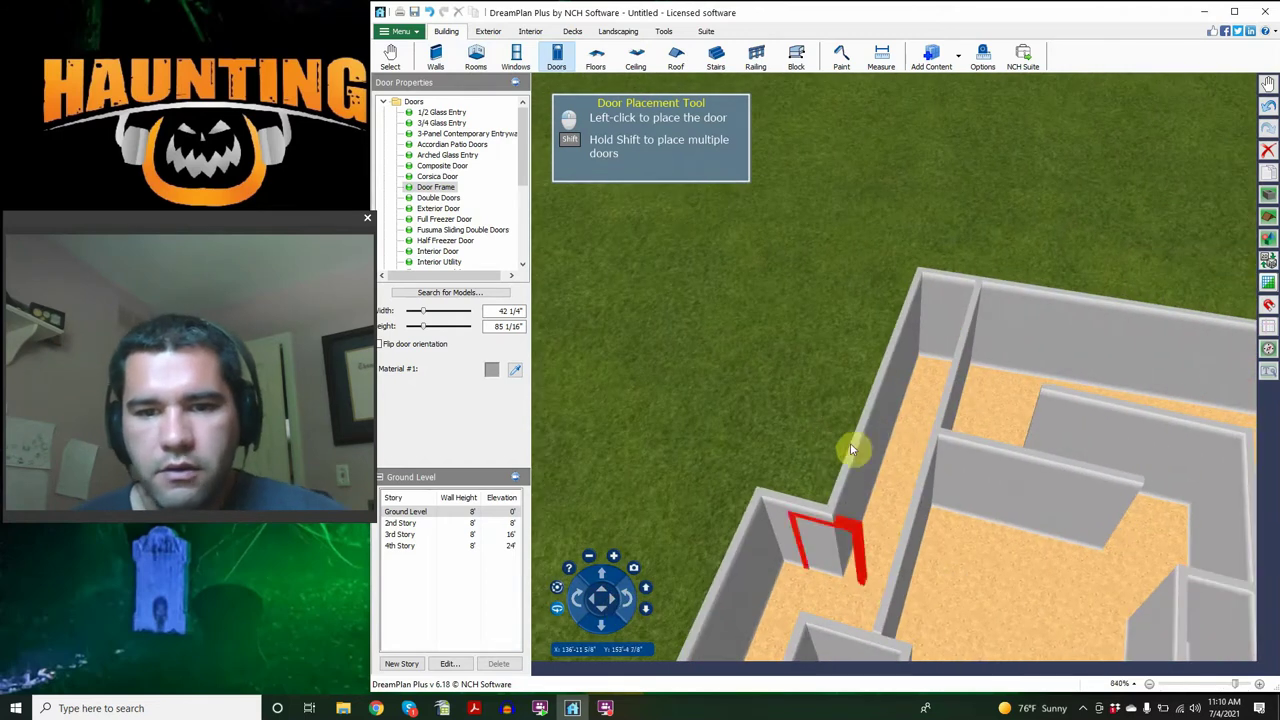
click(390, 55)
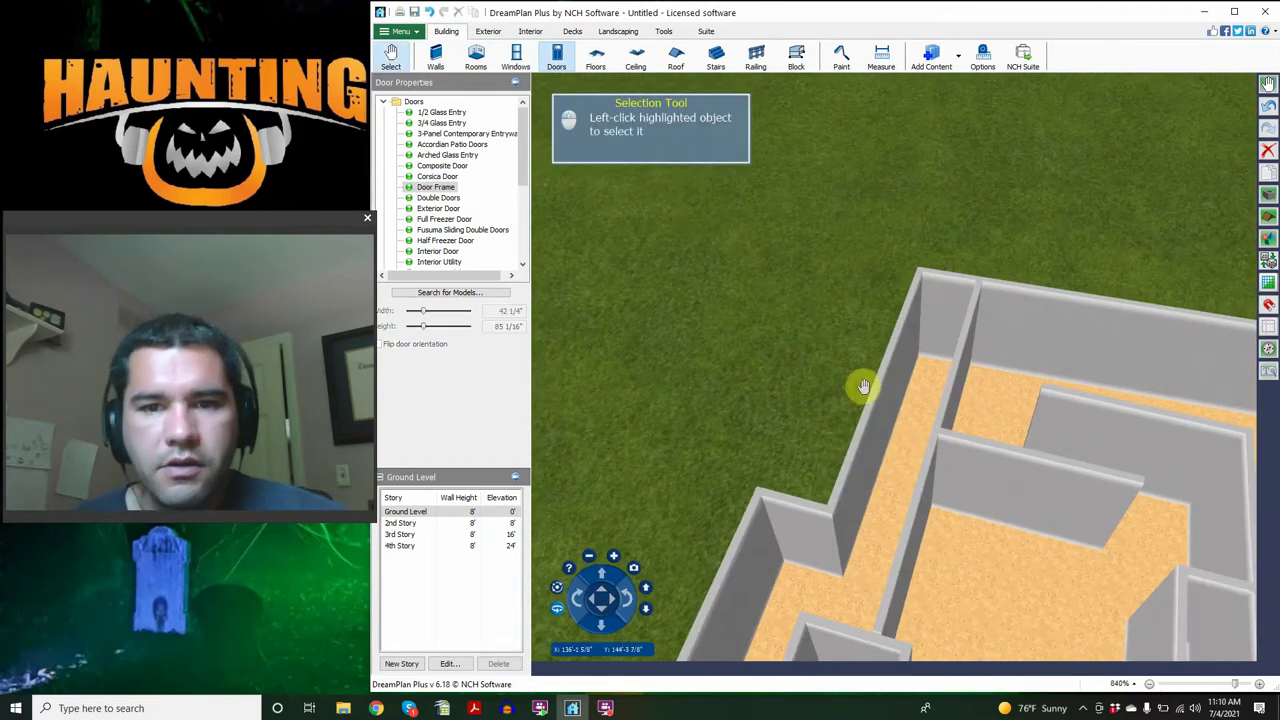
drag(872, 398, 849, 406)
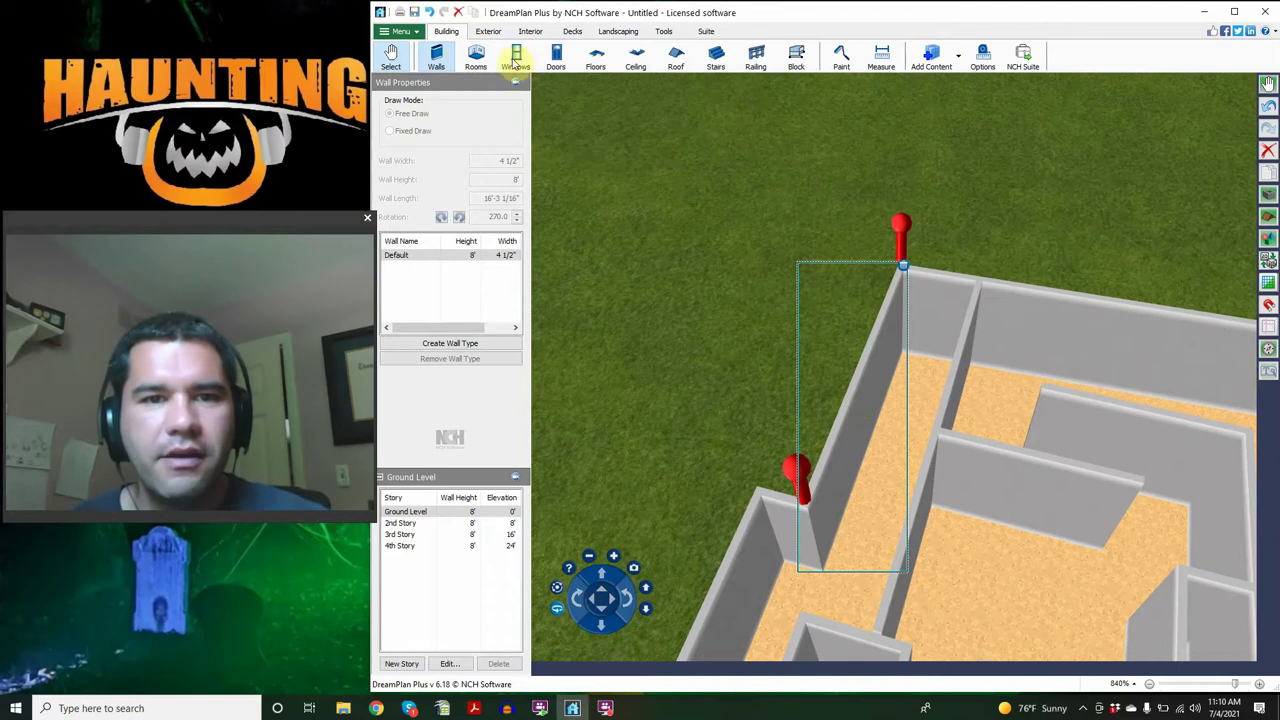
Step: Place a Door Frame in the short outer wall at the maze corner
click(558, 62)
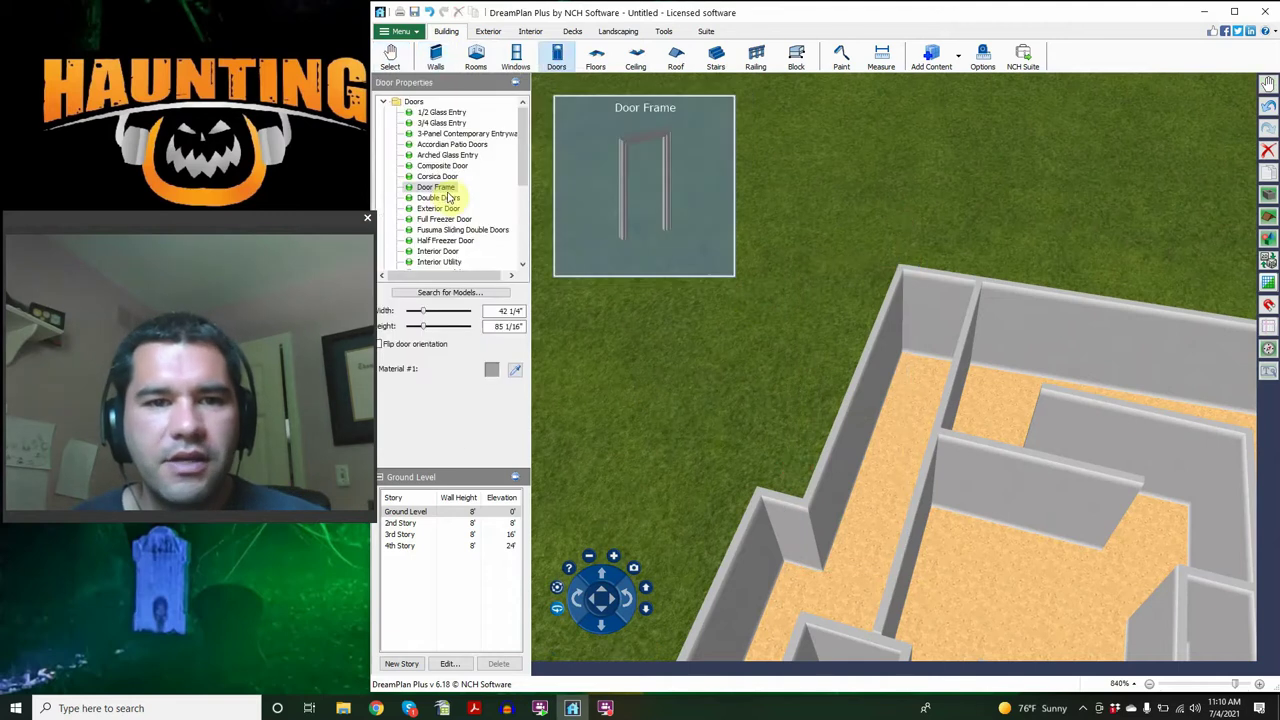
click(446, 189)
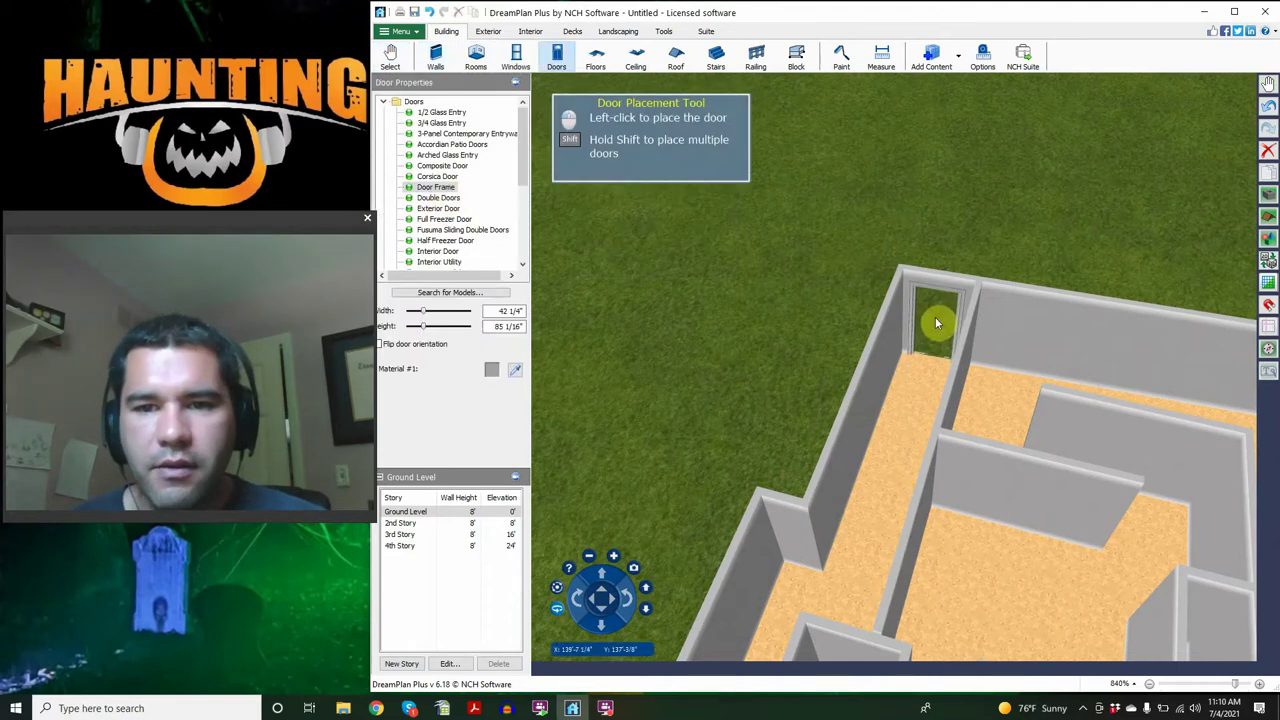
click(935, 320)
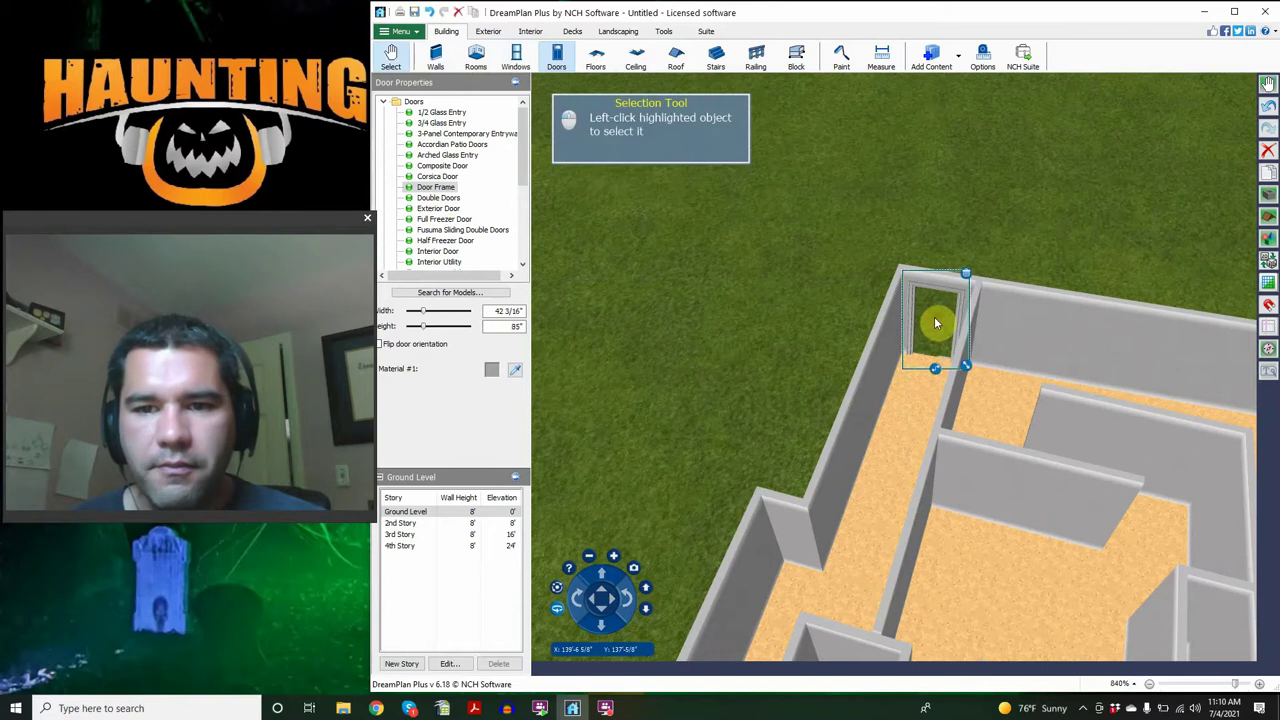
click(612, 600)
click(610, 600)
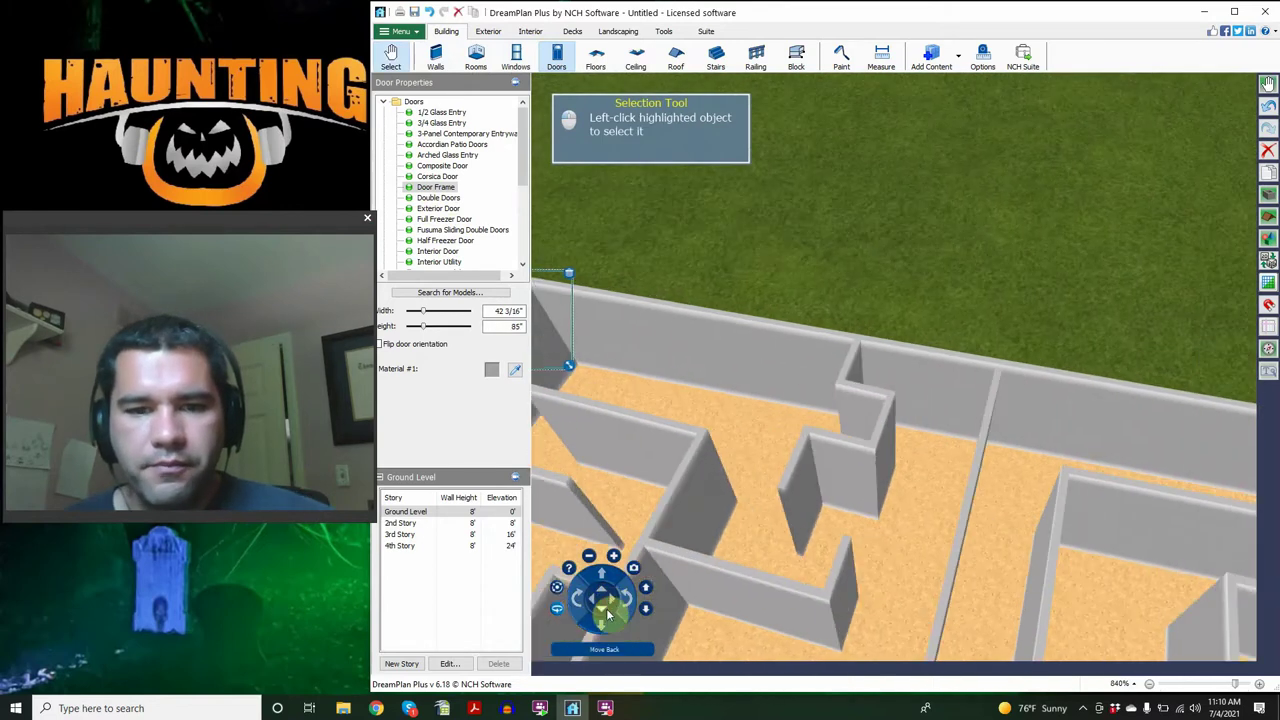
click(604, 614)
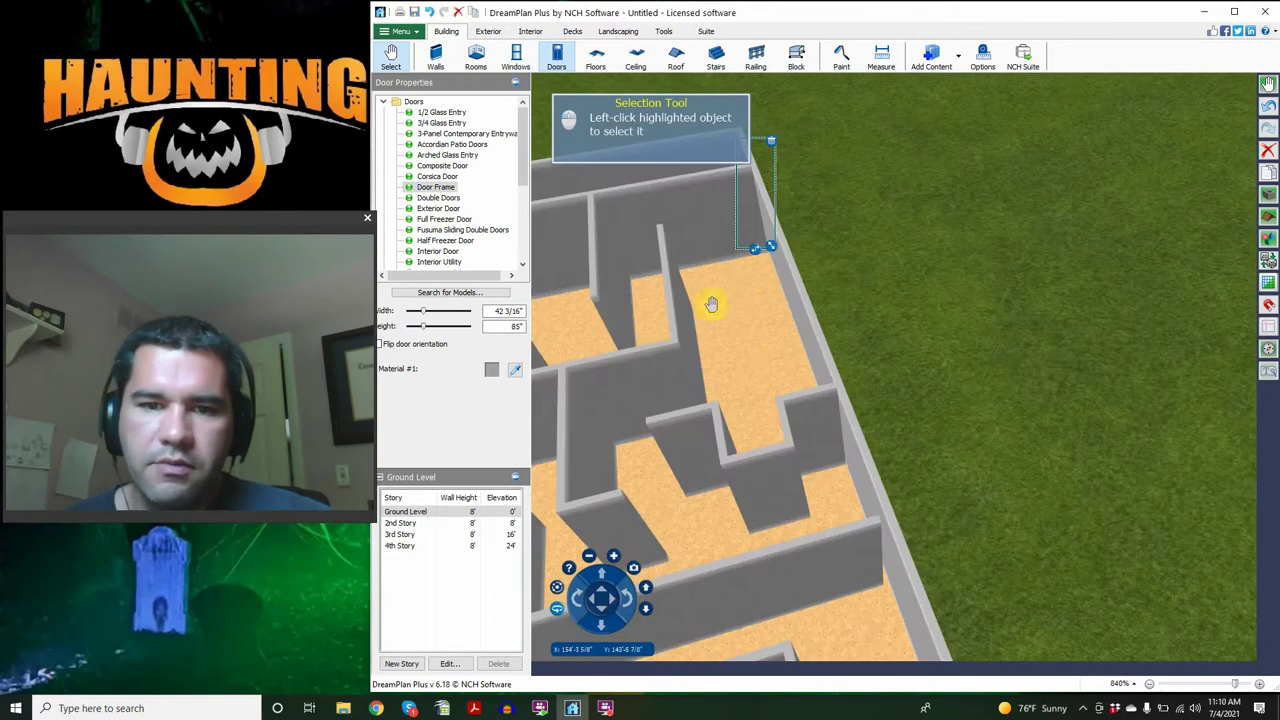
Step: From Interior Furniture, place two Large Work Benches at rotation 90, one behind the other, in a corridor
click(636, 58)
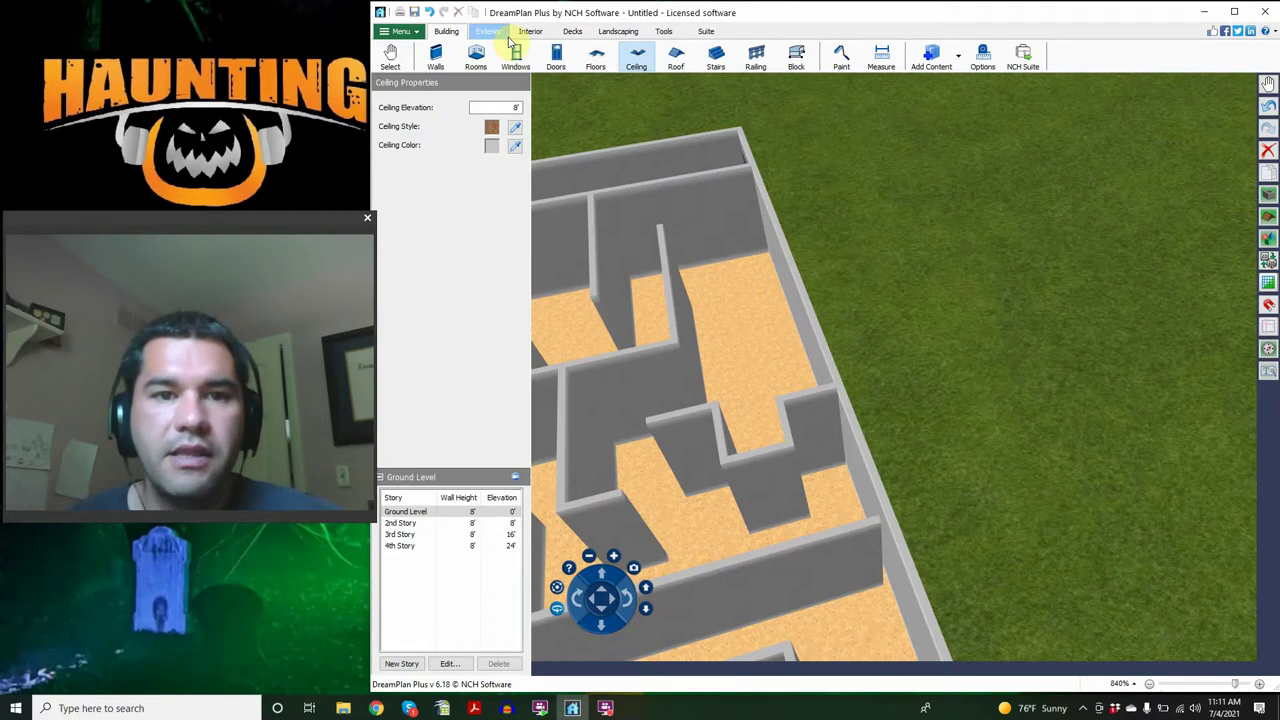
click(530, 31)
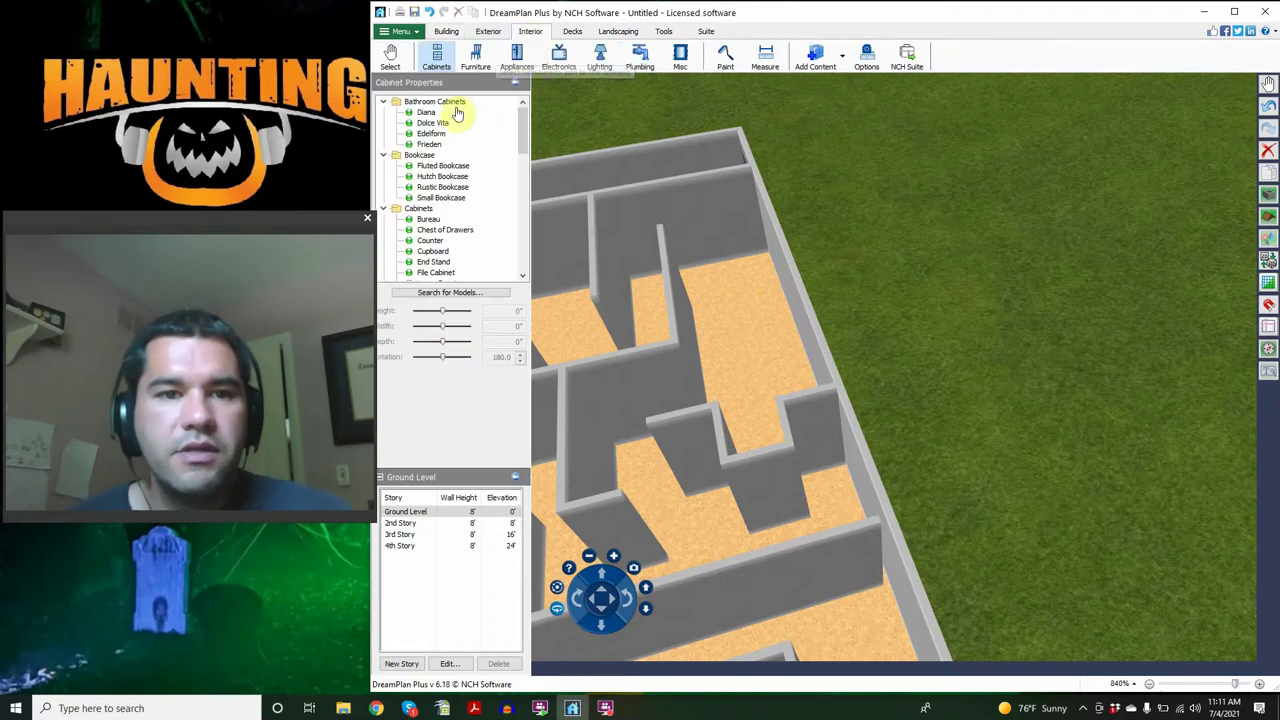
click(476, 60)
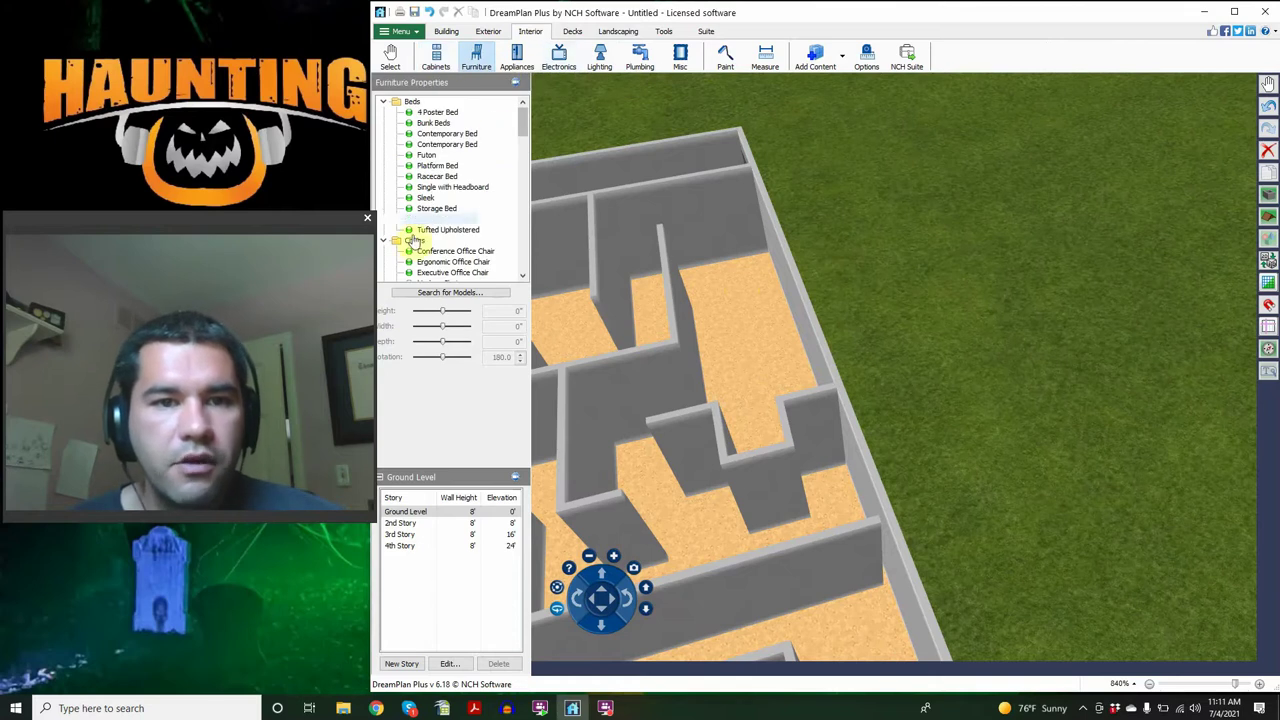
click(452, 188)
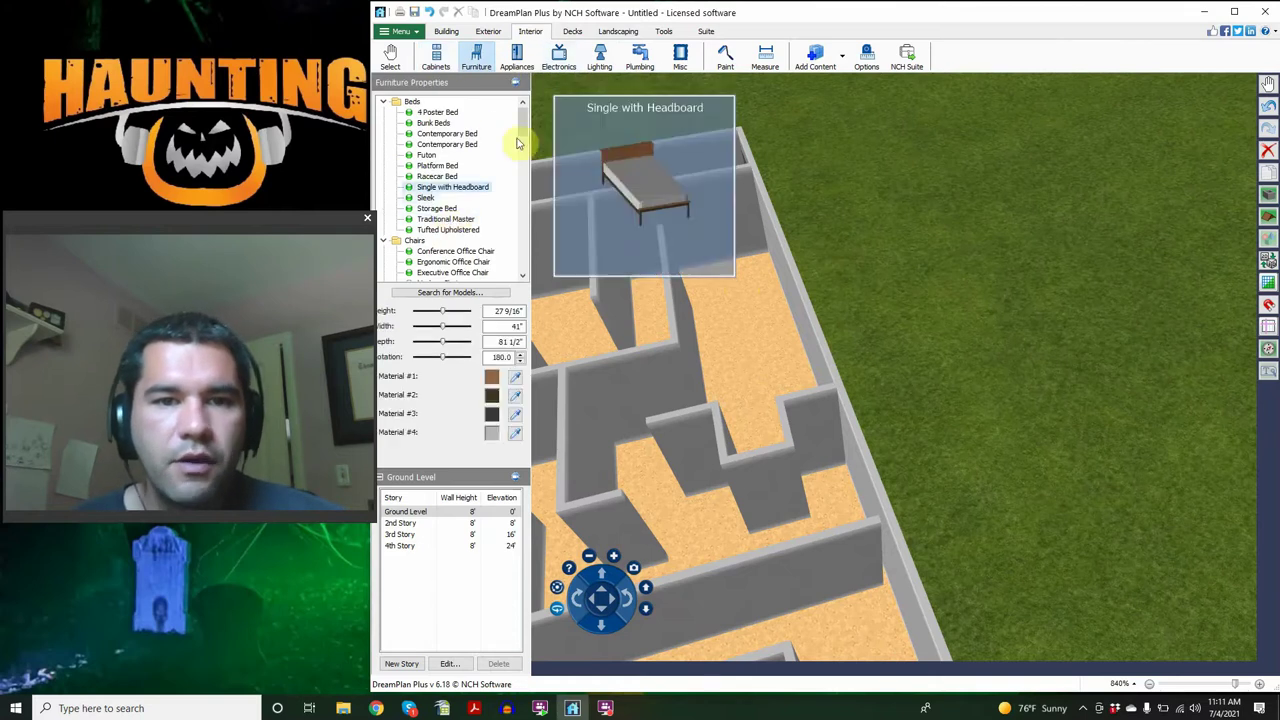
drag(517, 123, 508, 235)
click(460, 218)
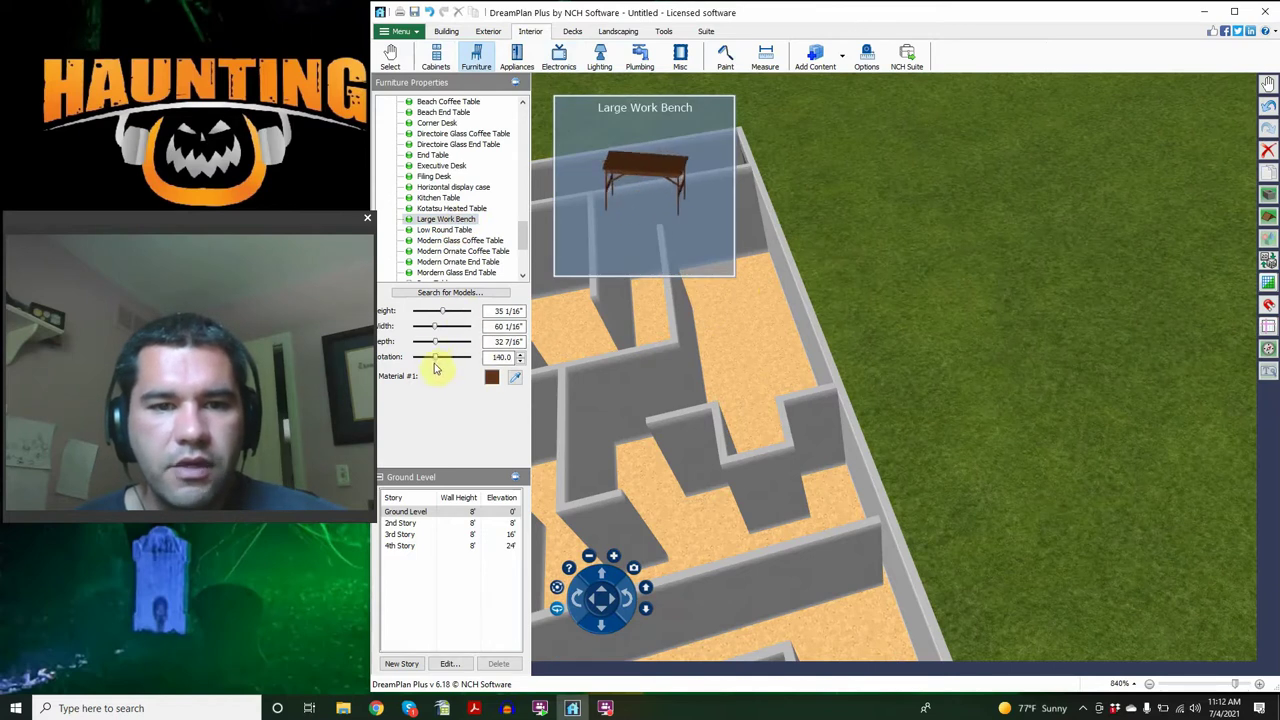
text(90)
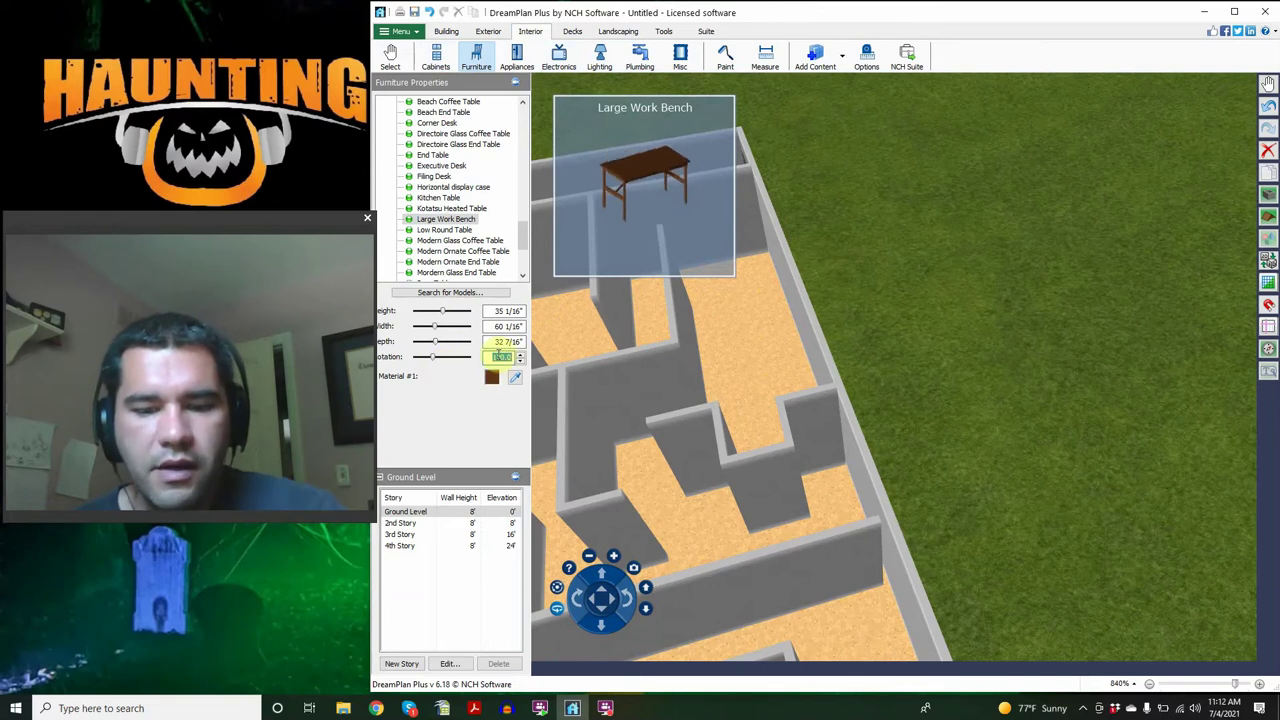
click(743, 381)
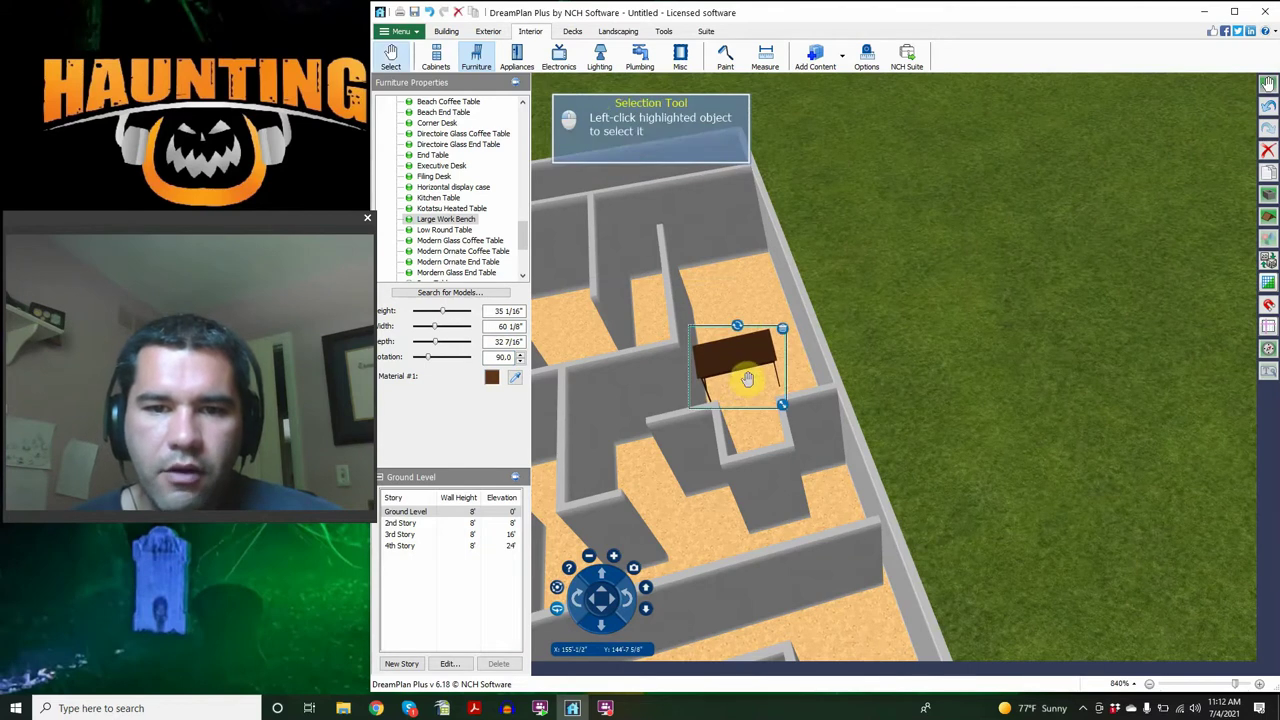
click(457, 220)
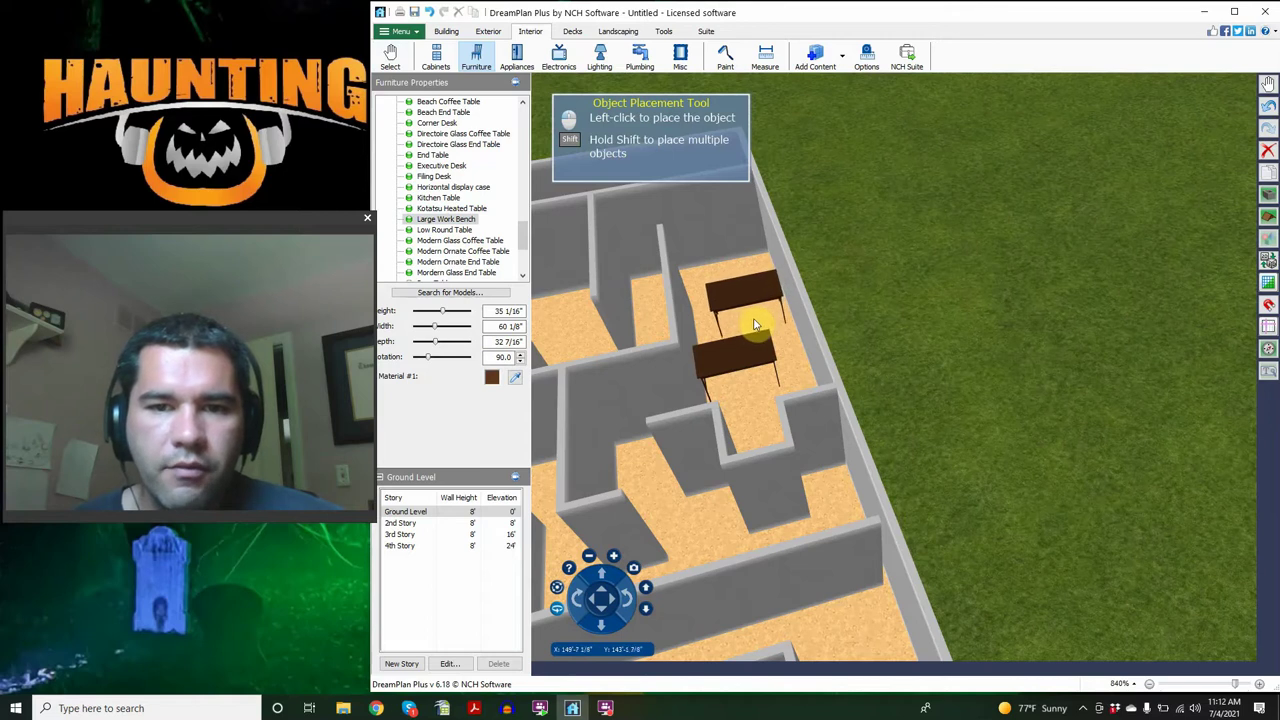
click(762, 325)
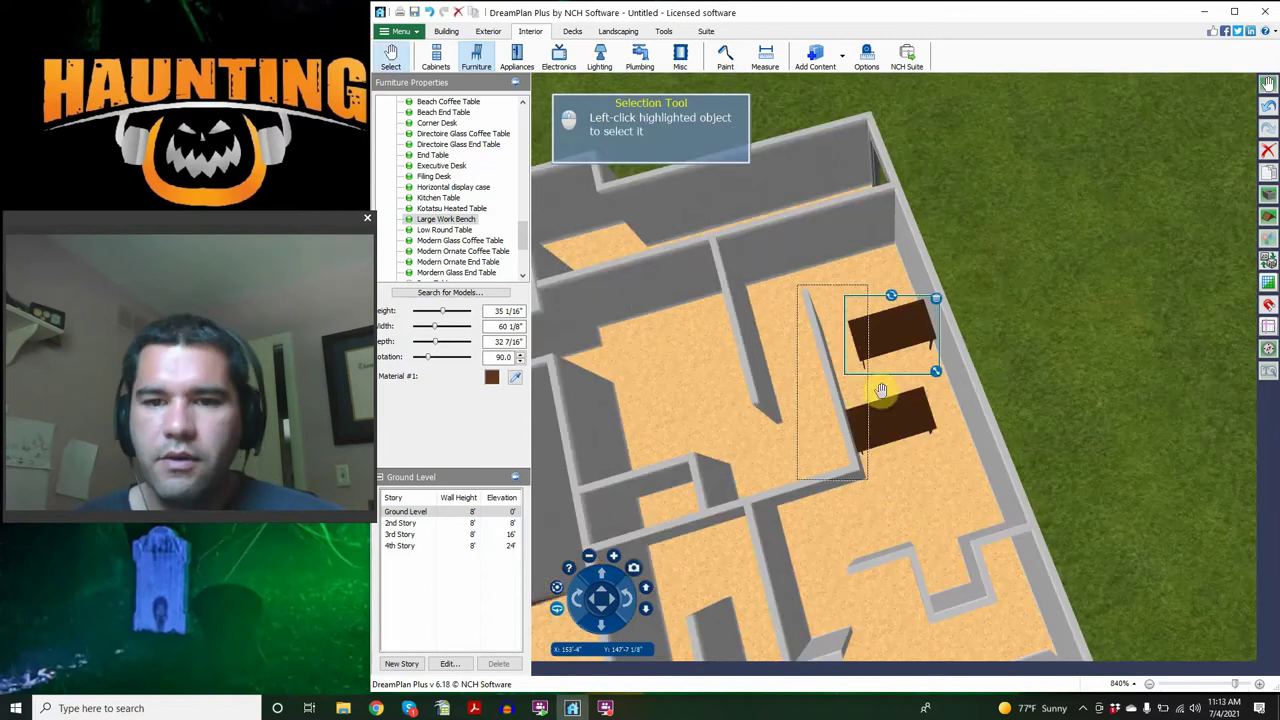
Step: From Misc, place a Checkered Wall Picture Frame widened to 18 13/16" near the work benches
click(850, 567)
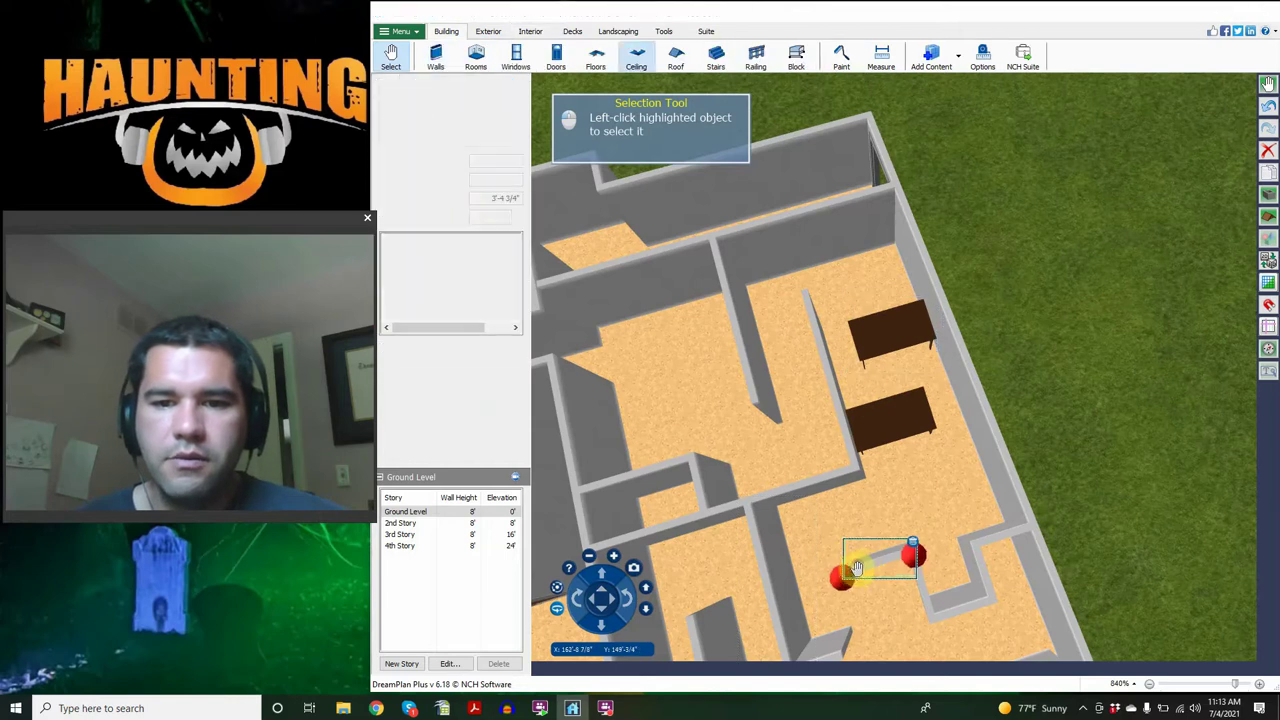
click(392, 56)
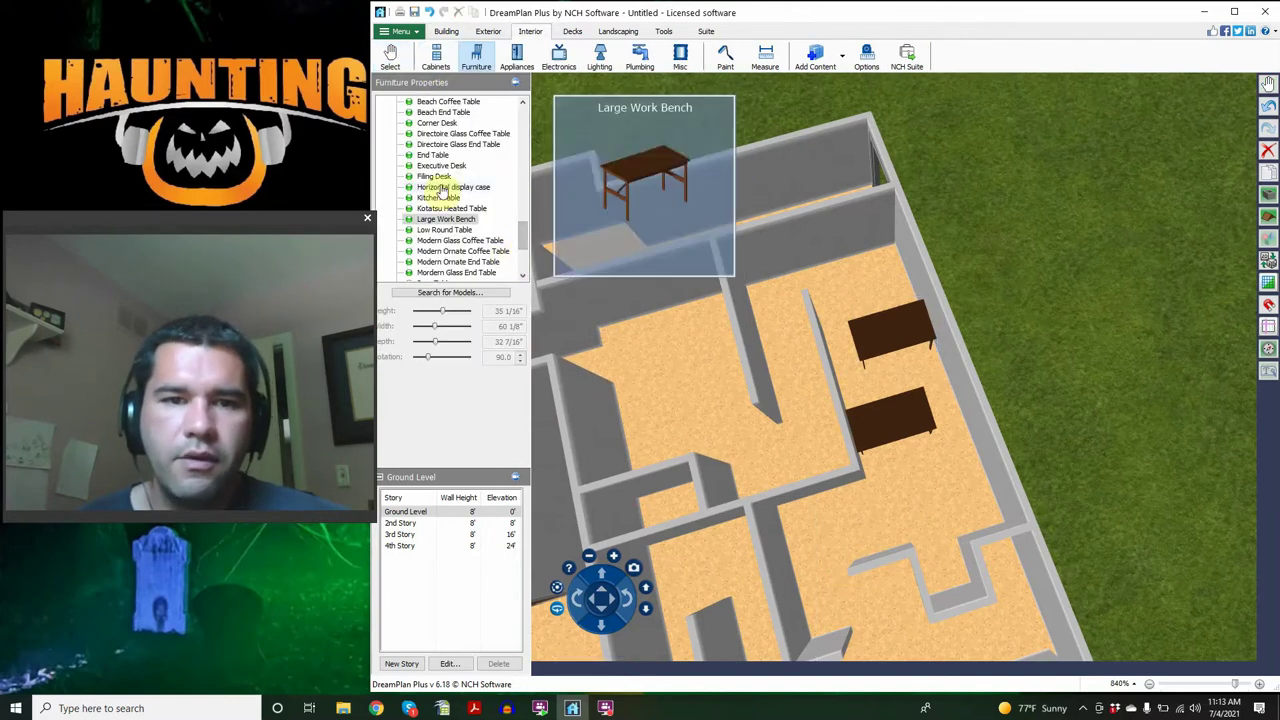
click(603, 617)
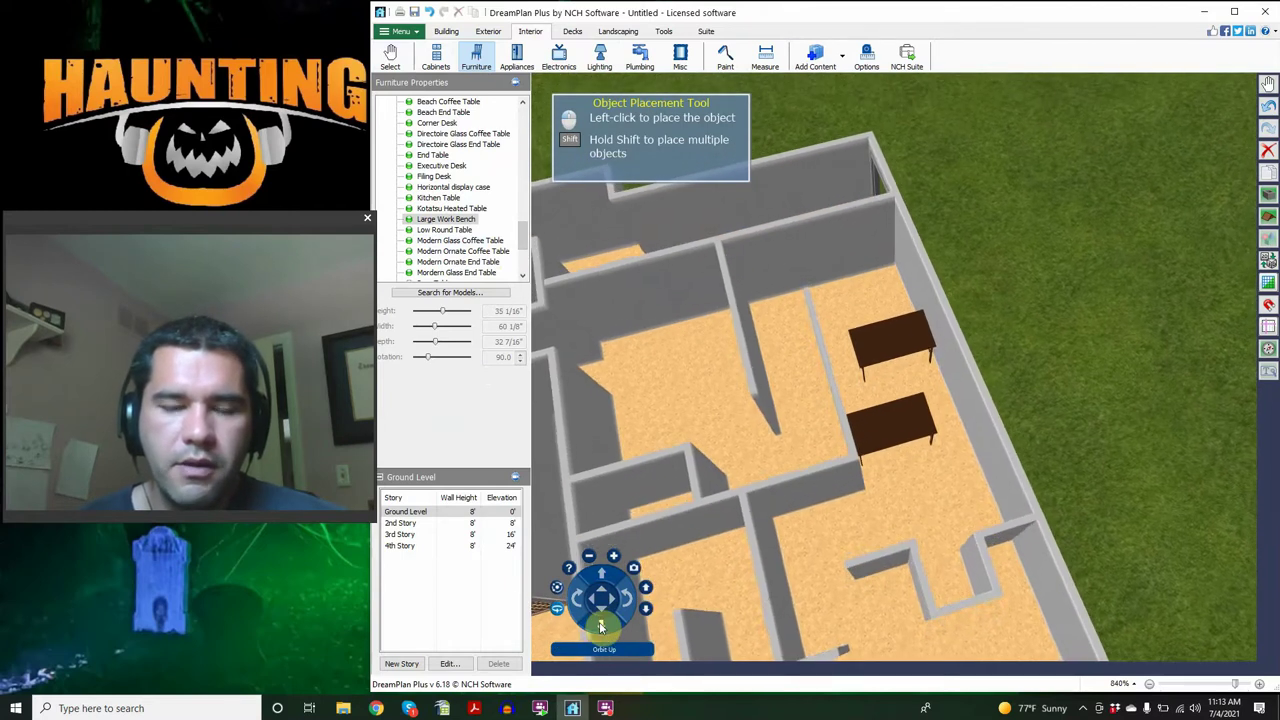
drag(601, 626, 601, 626)
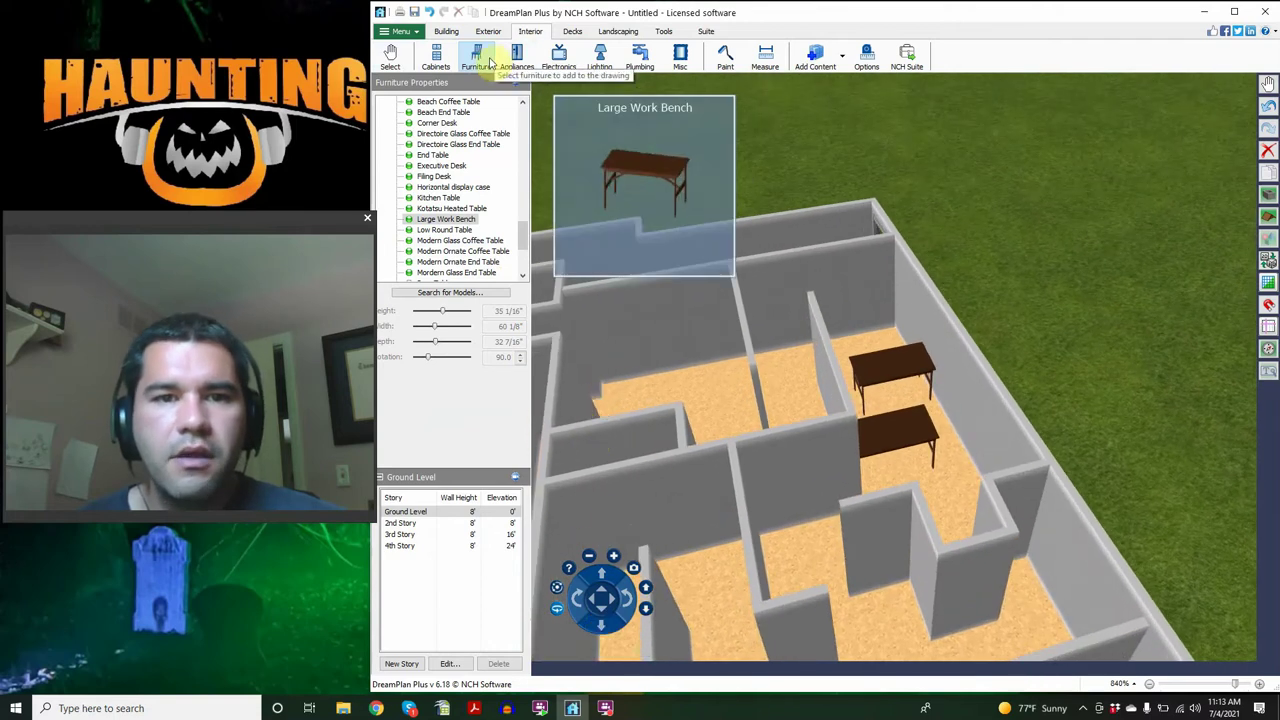
click(686, 64)
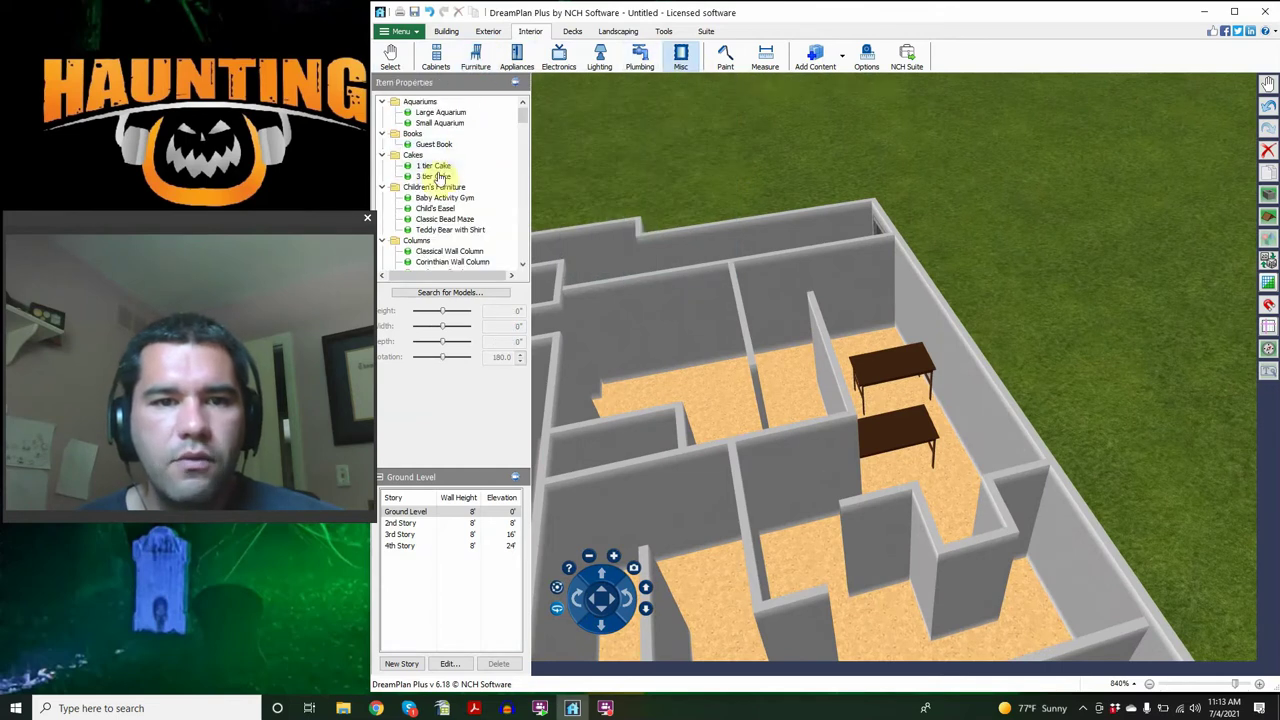
drag(520, 113, 520, 180)
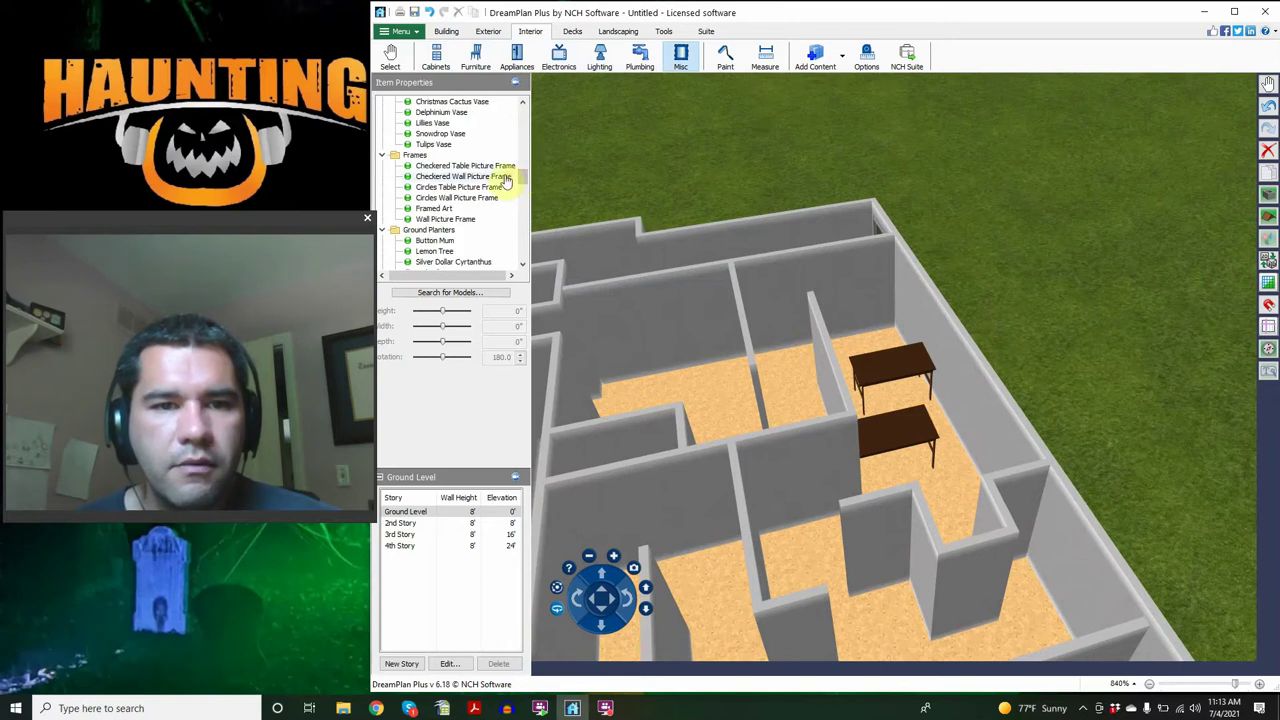
click(499, 177)
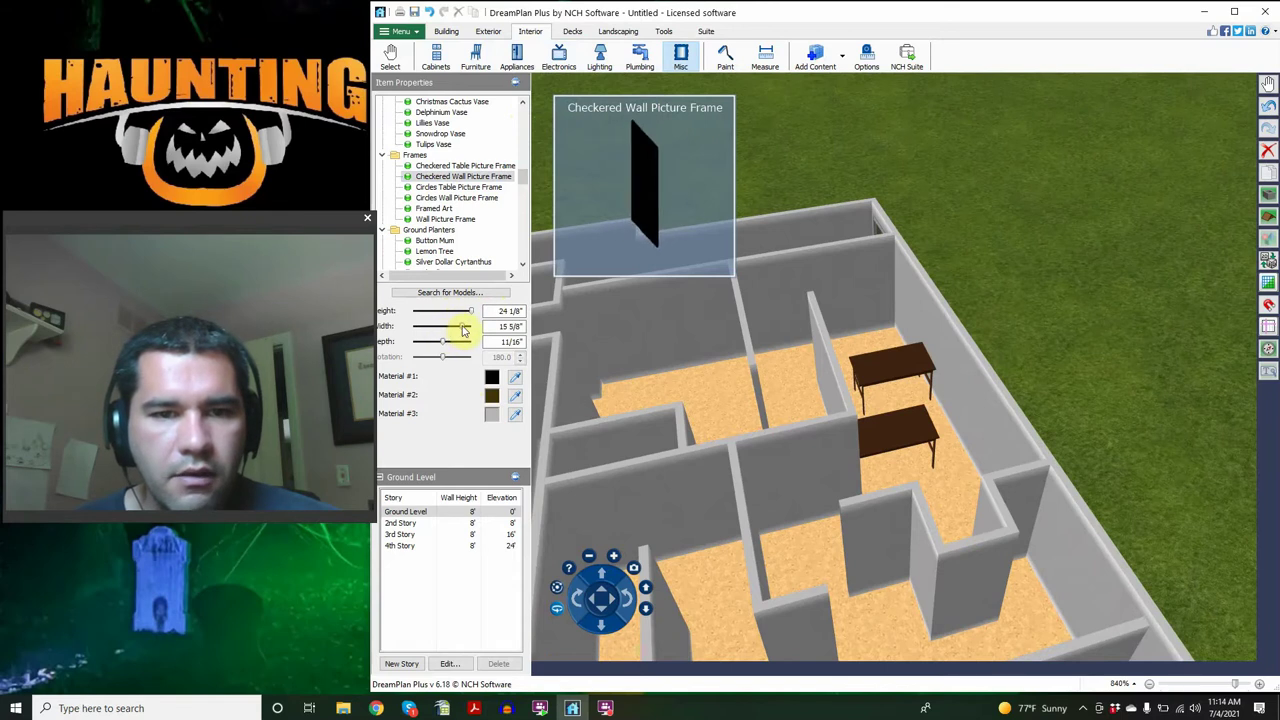
drag(471, 331, 491, 326)
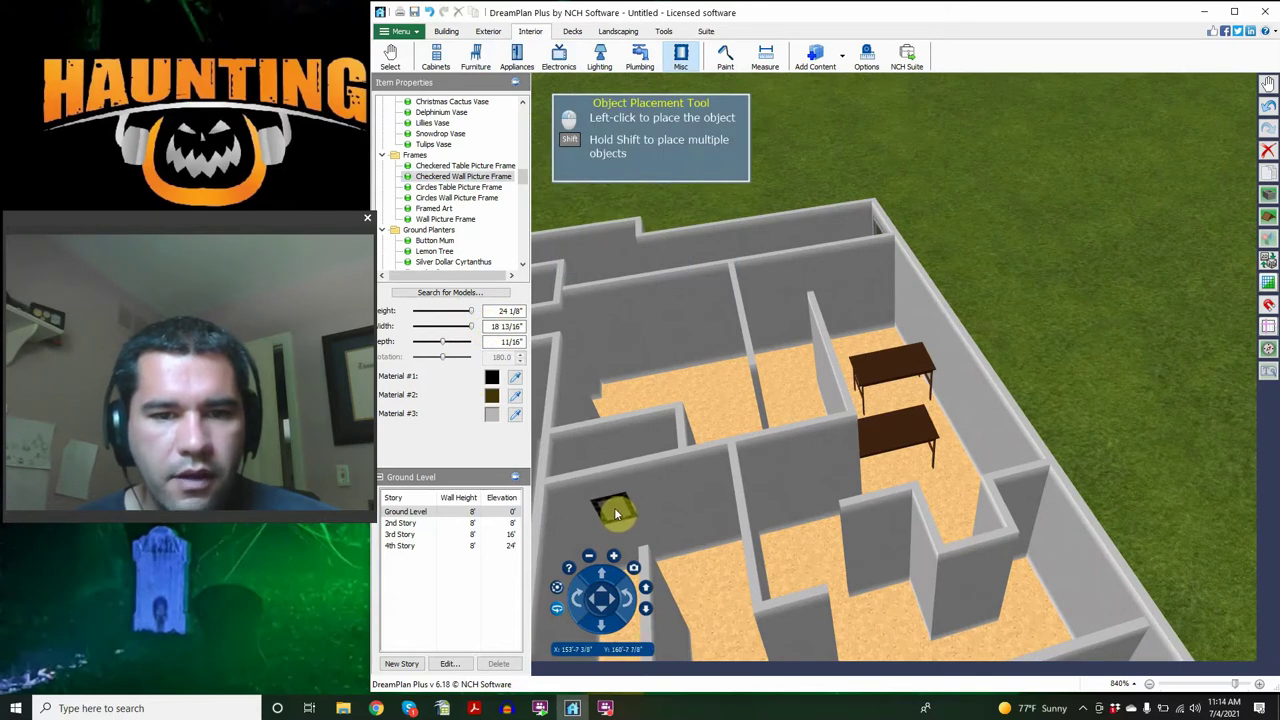
click(615, 512)
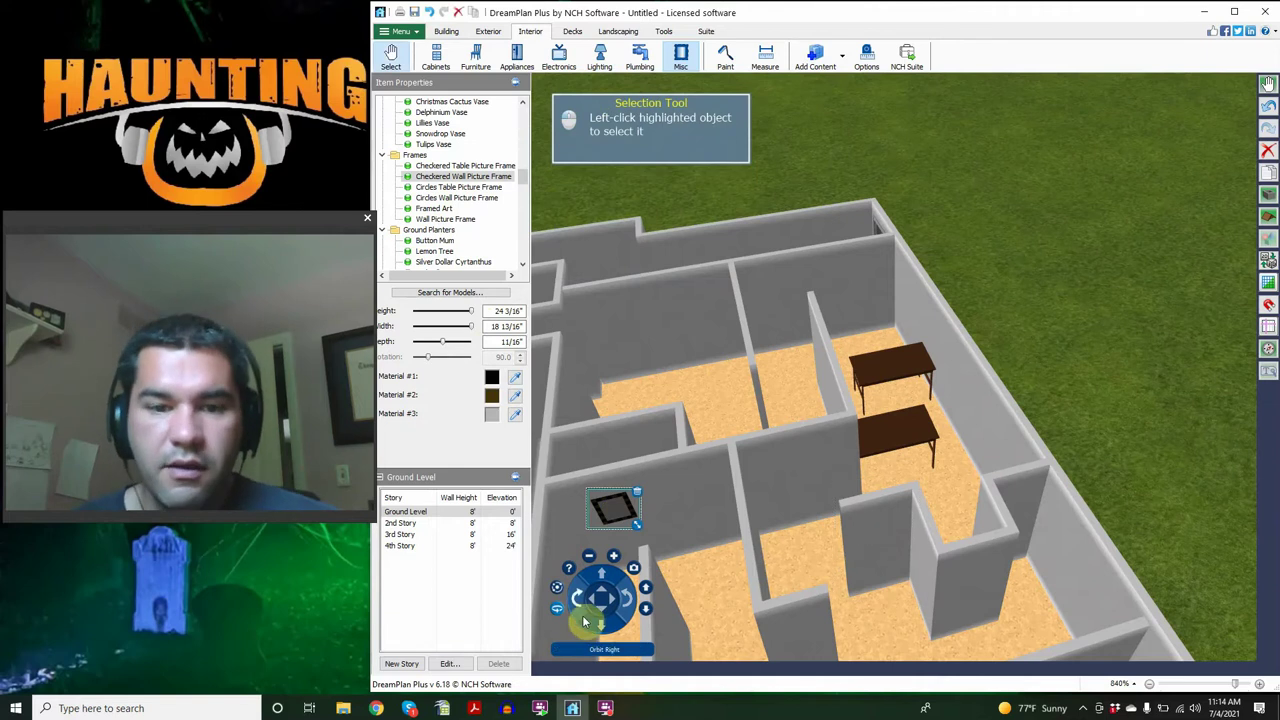
Step: Tilt the view top-down and hang the first two Checkered Wall Picture Frames on the long wall
click(600, 625)
click(600, 625)
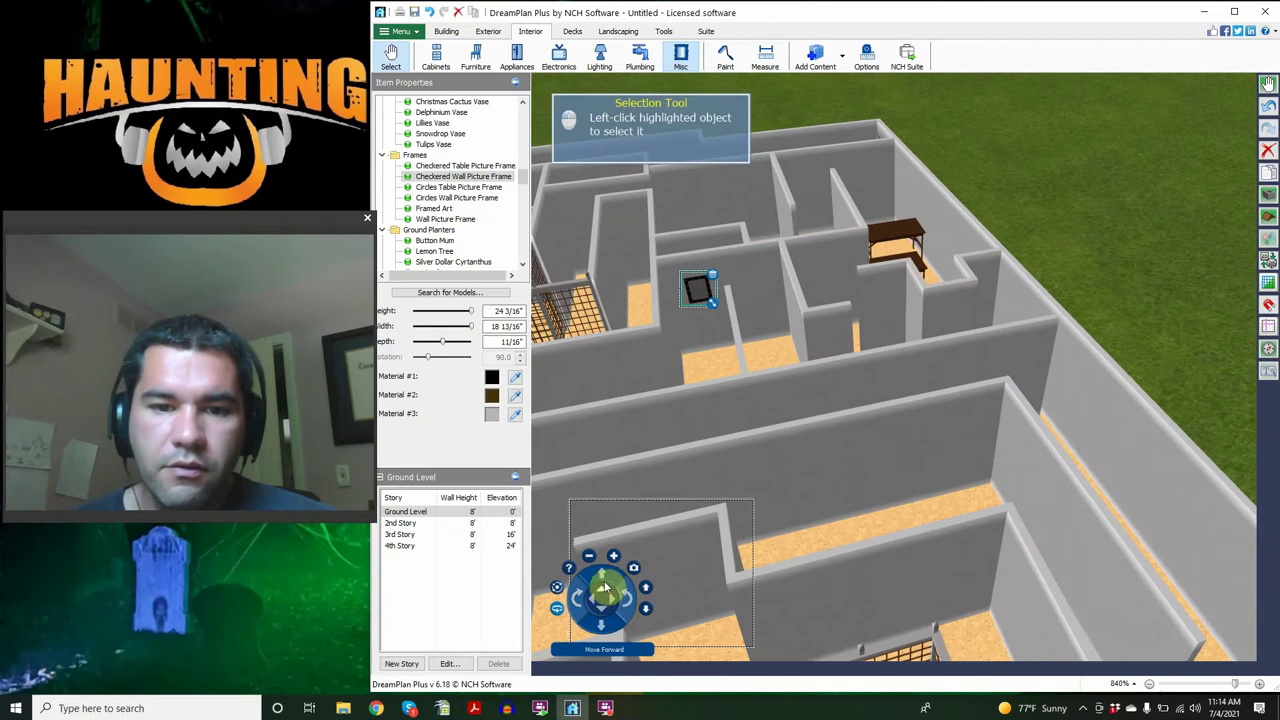
scroll(603, 595, up, 2)
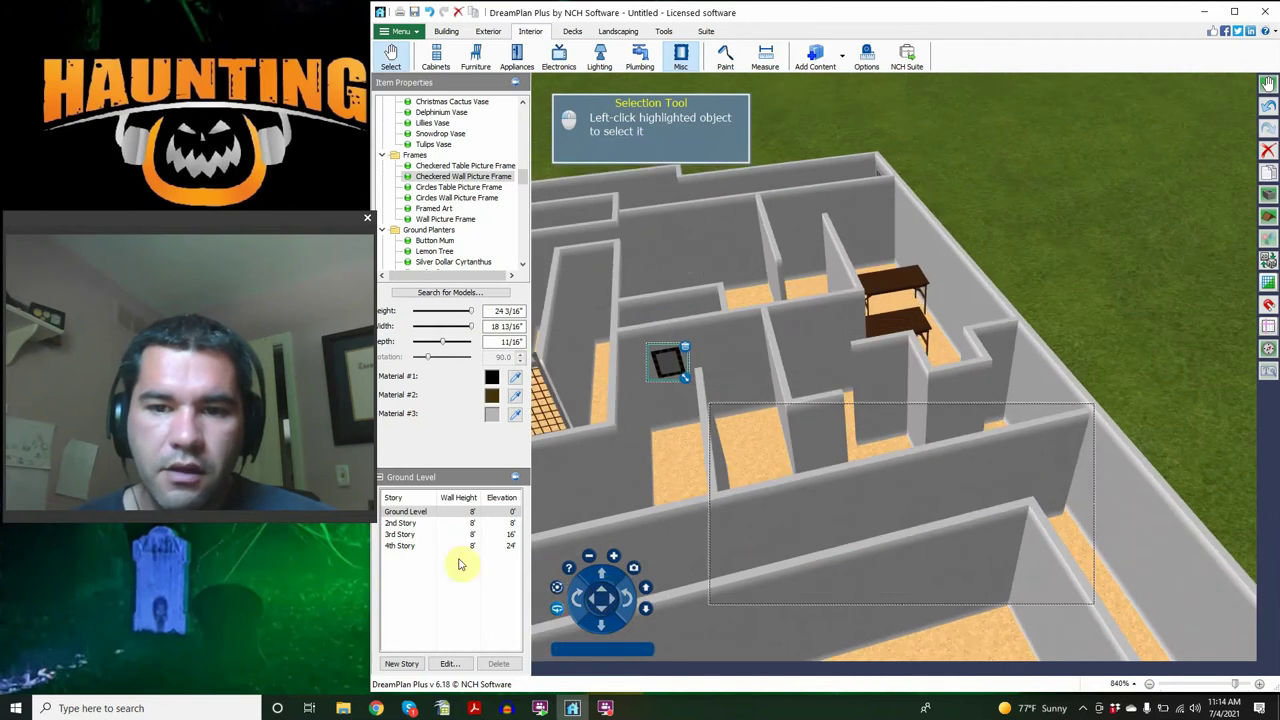
click(588, 611)
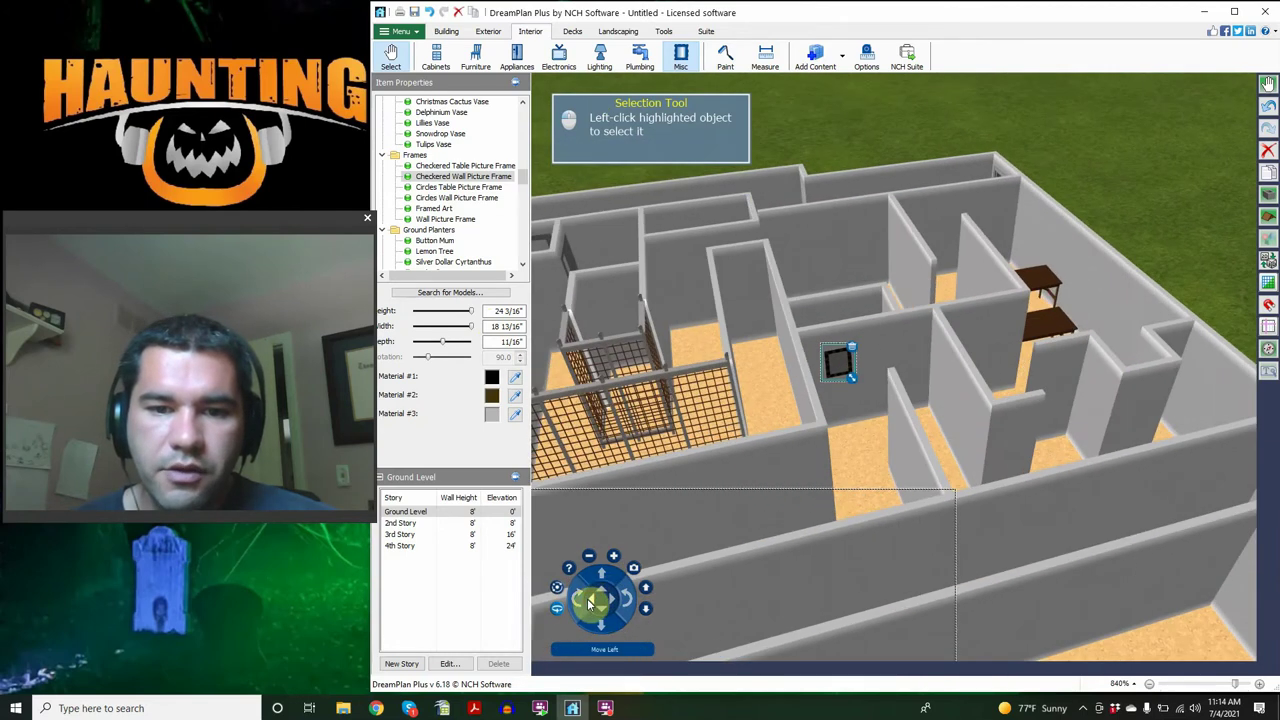
click(599, 616)
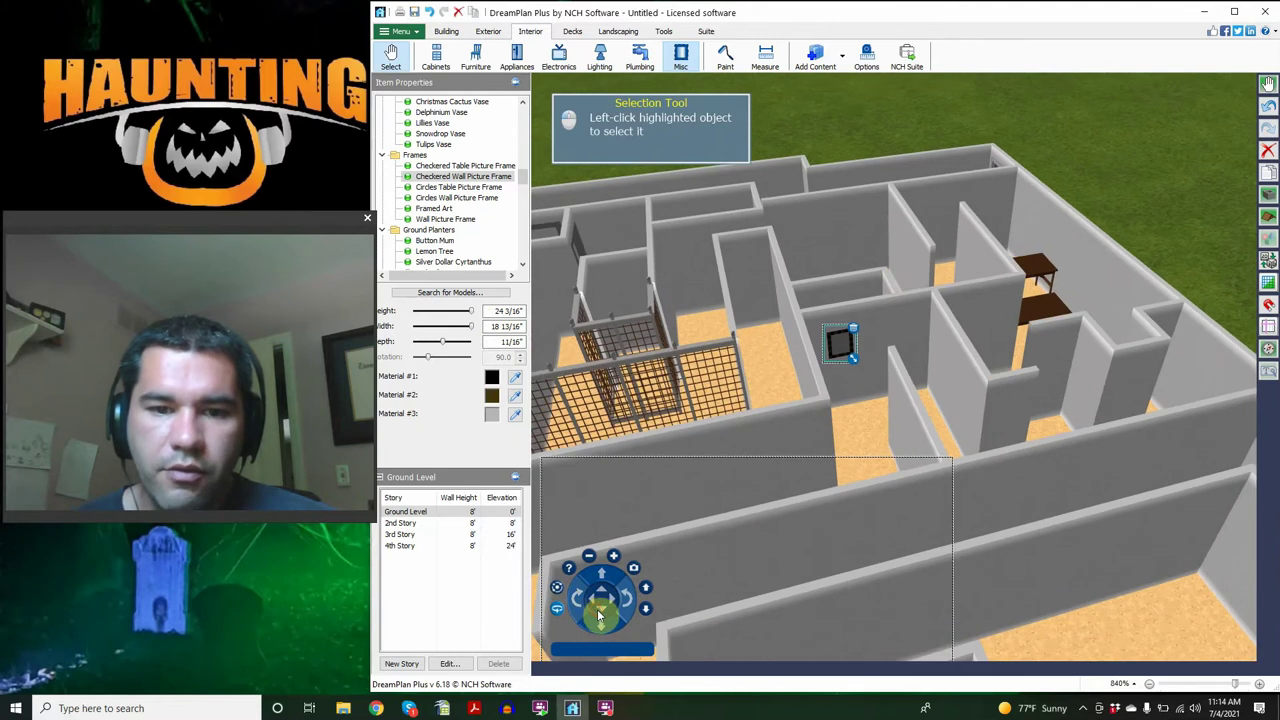
click(600, 616)
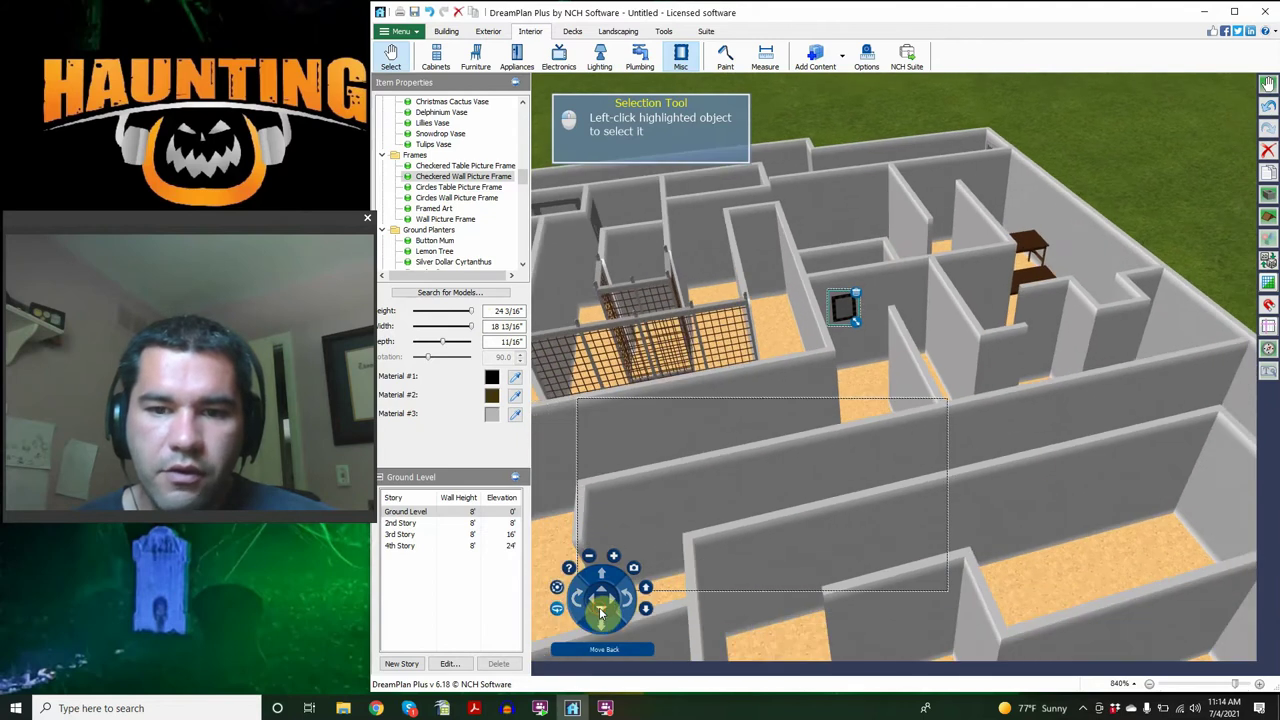
click(480, 178)
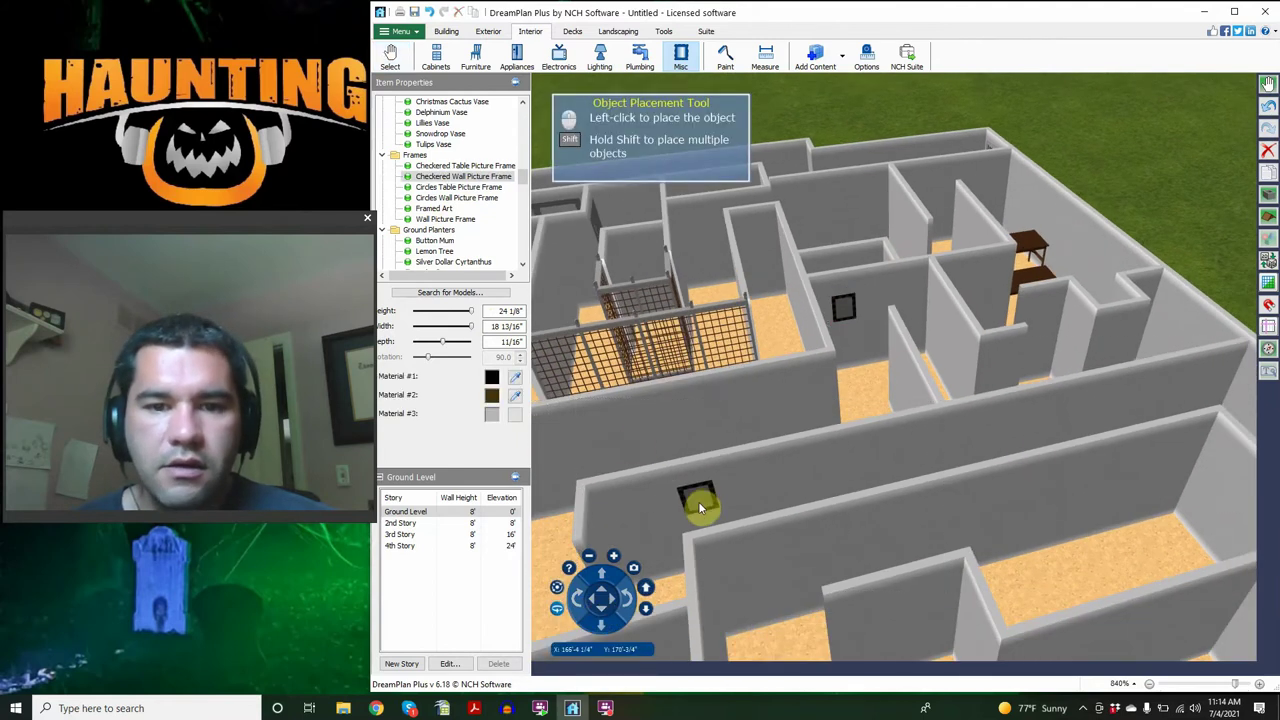
click(703, 503)
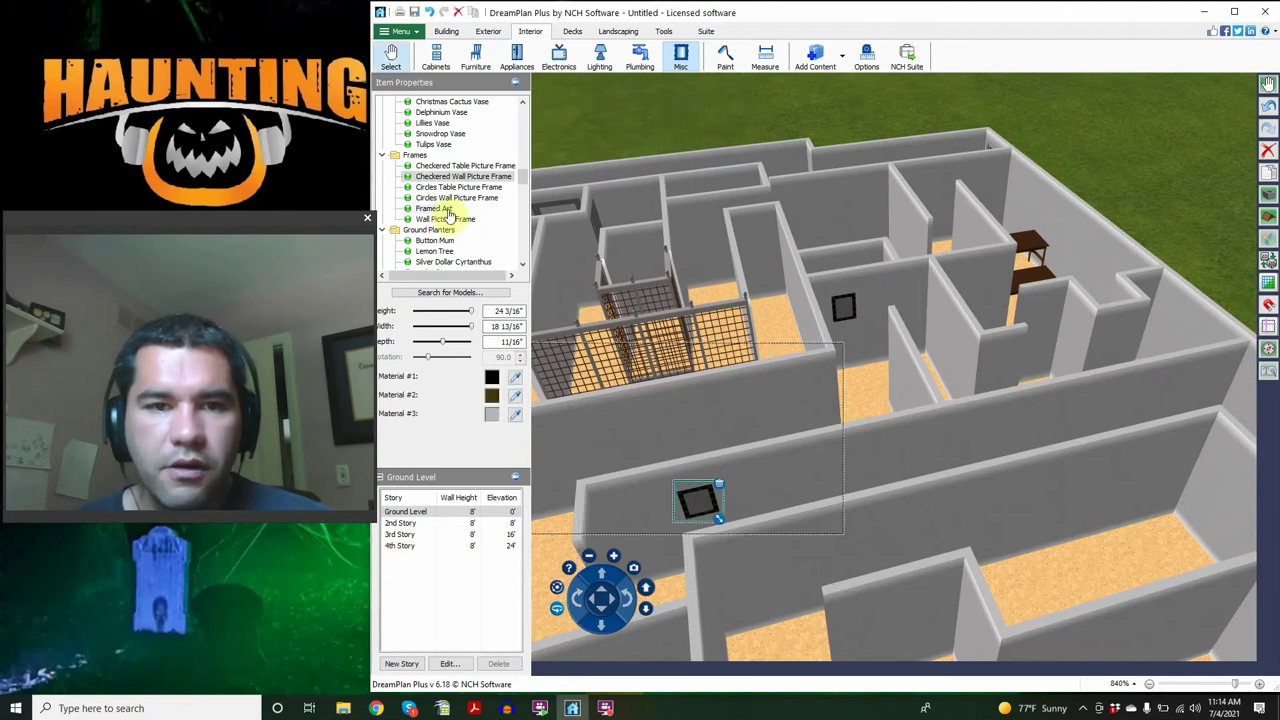
click(470, 178)
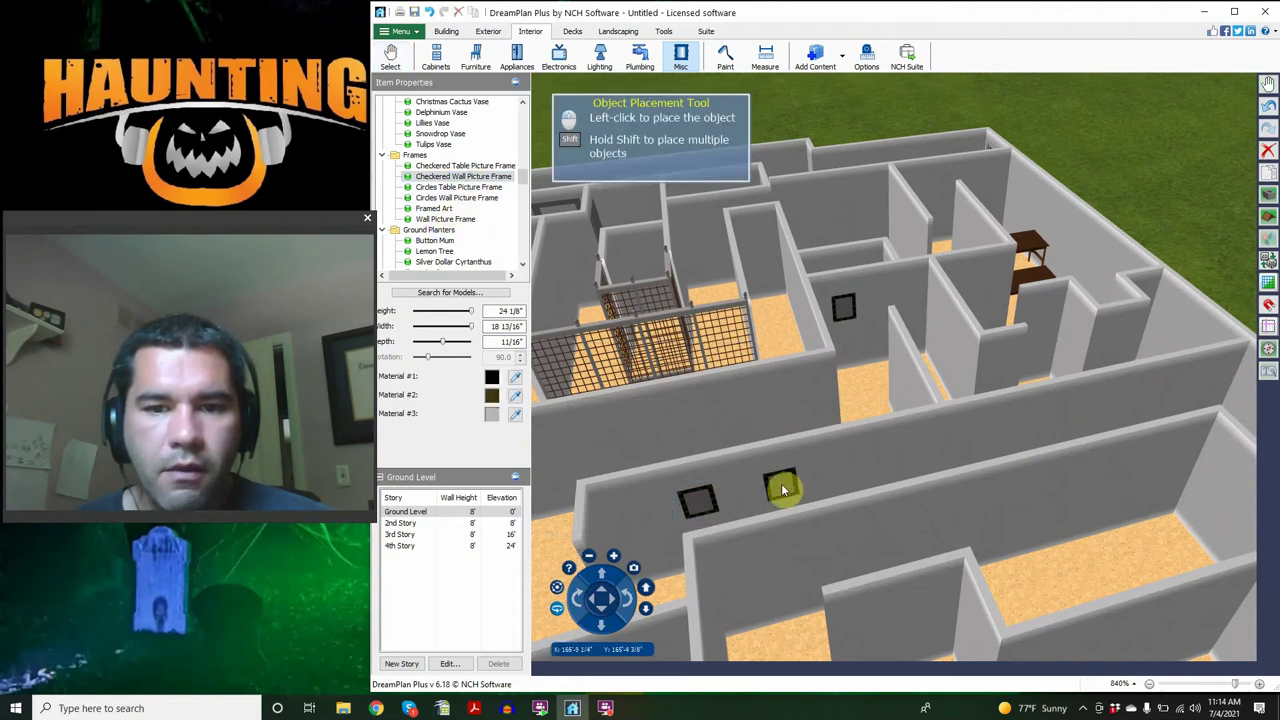
click(781, 487)
Step: Hang five more checkered frames, evenly spaced, continuing to the end of the long wall
click(463, 178)
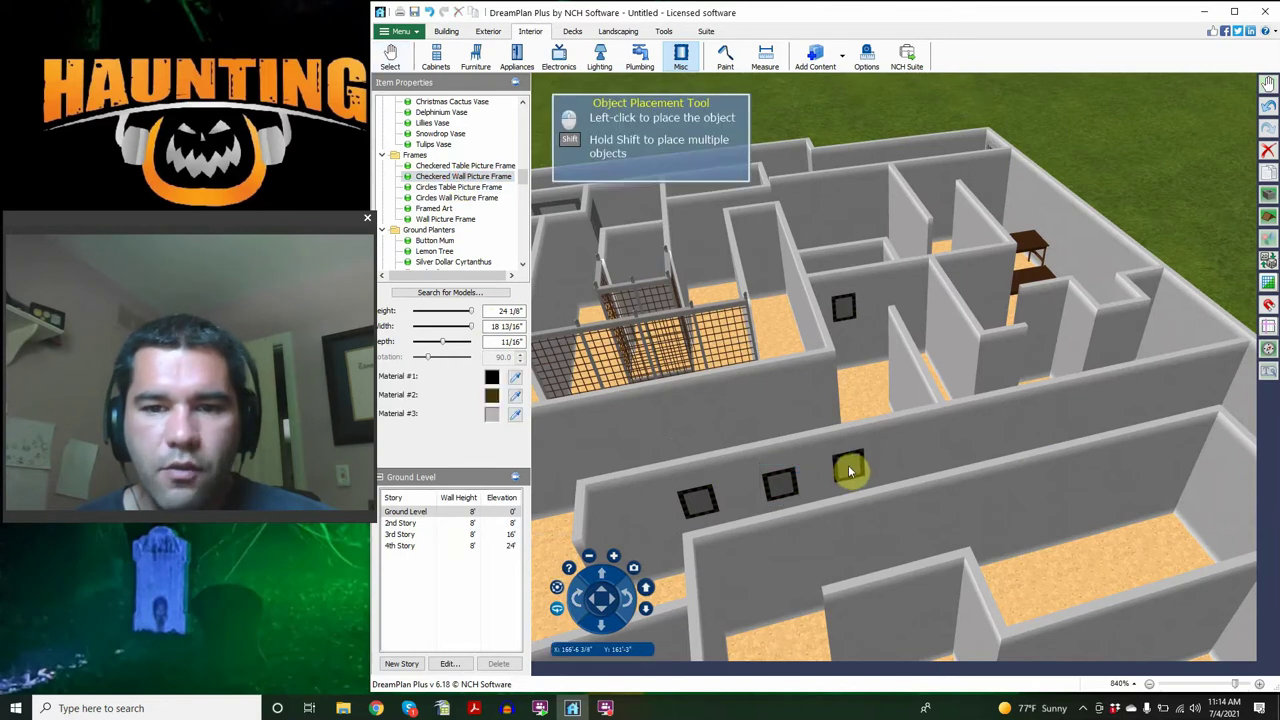
click(853, 472)
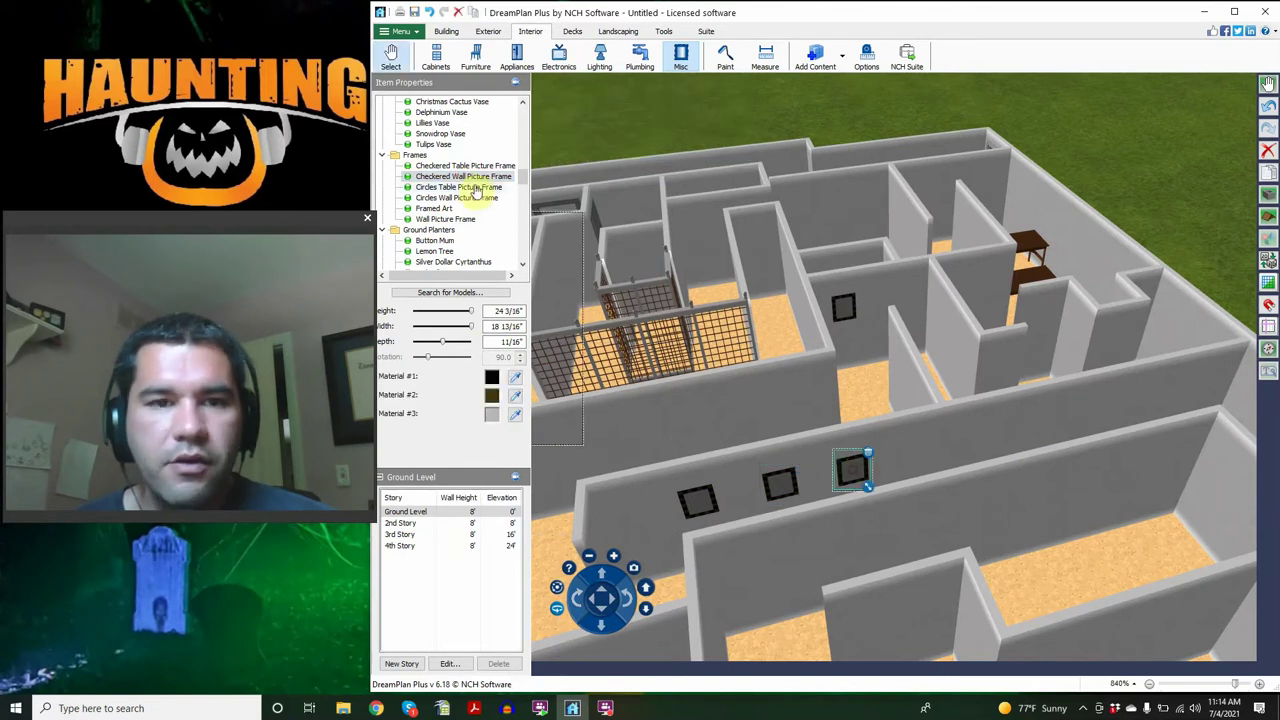
click(468, 177)
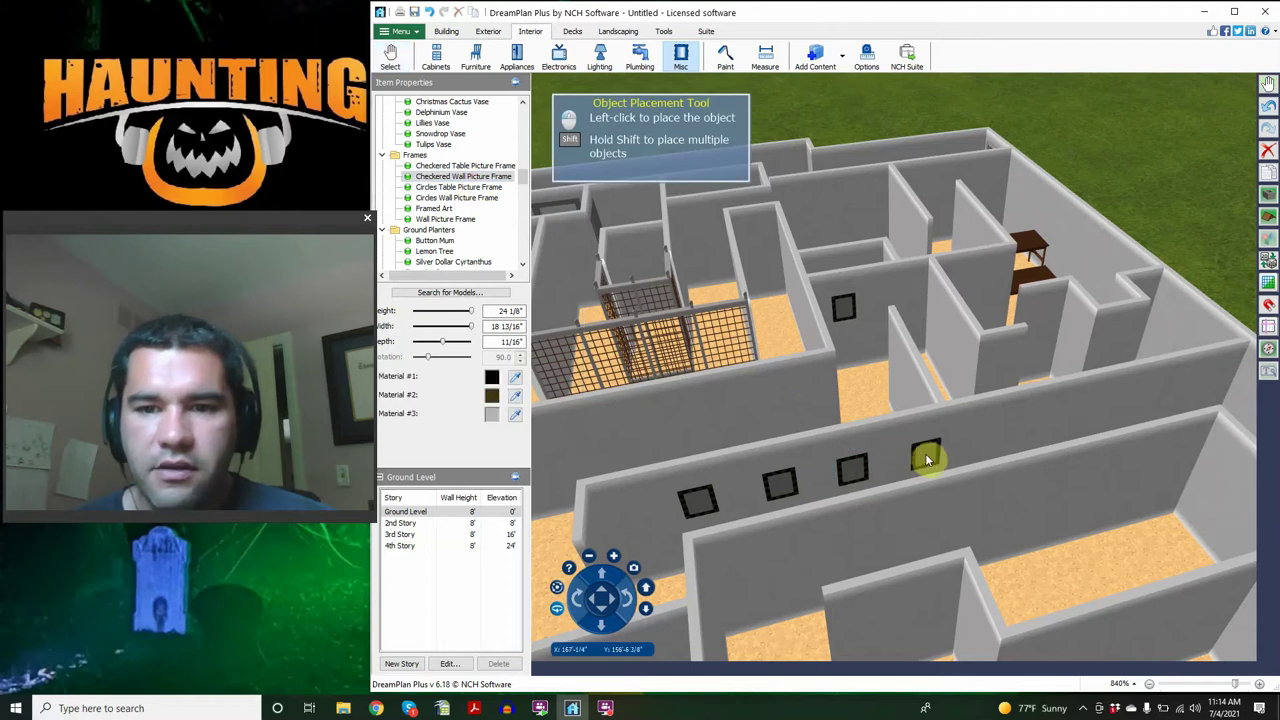
click(925, 453)
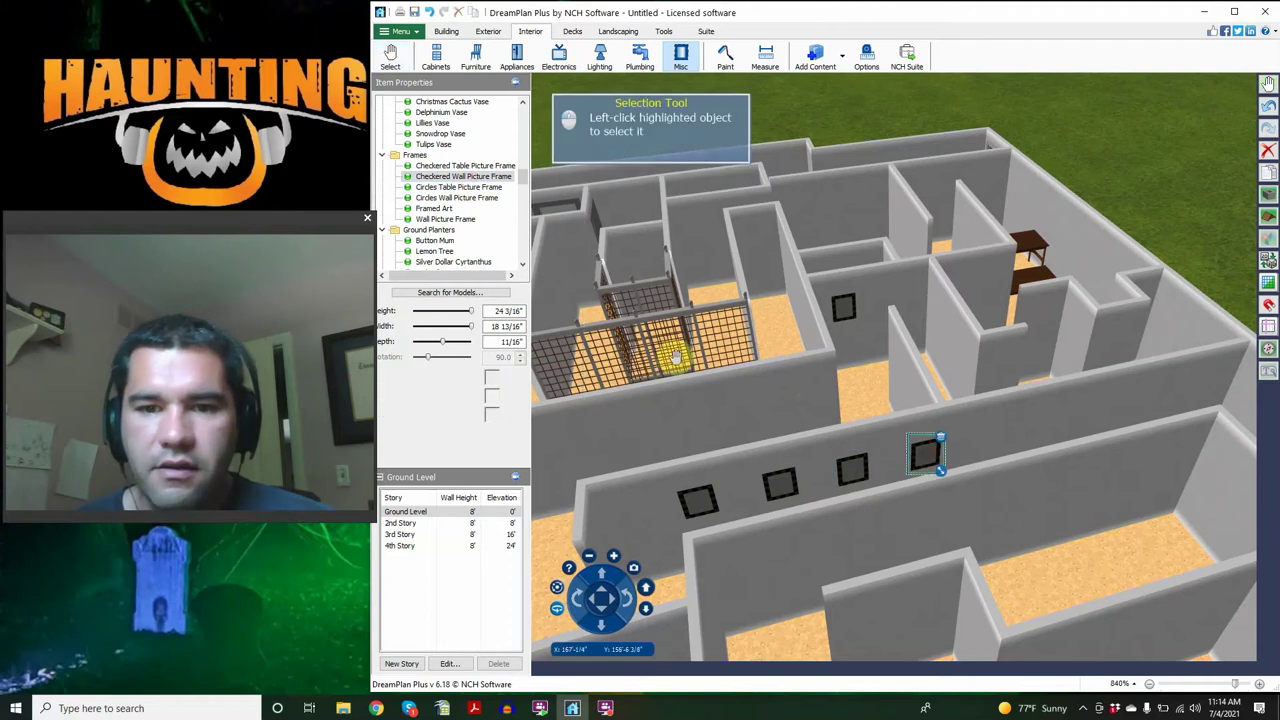
click(465, 177)
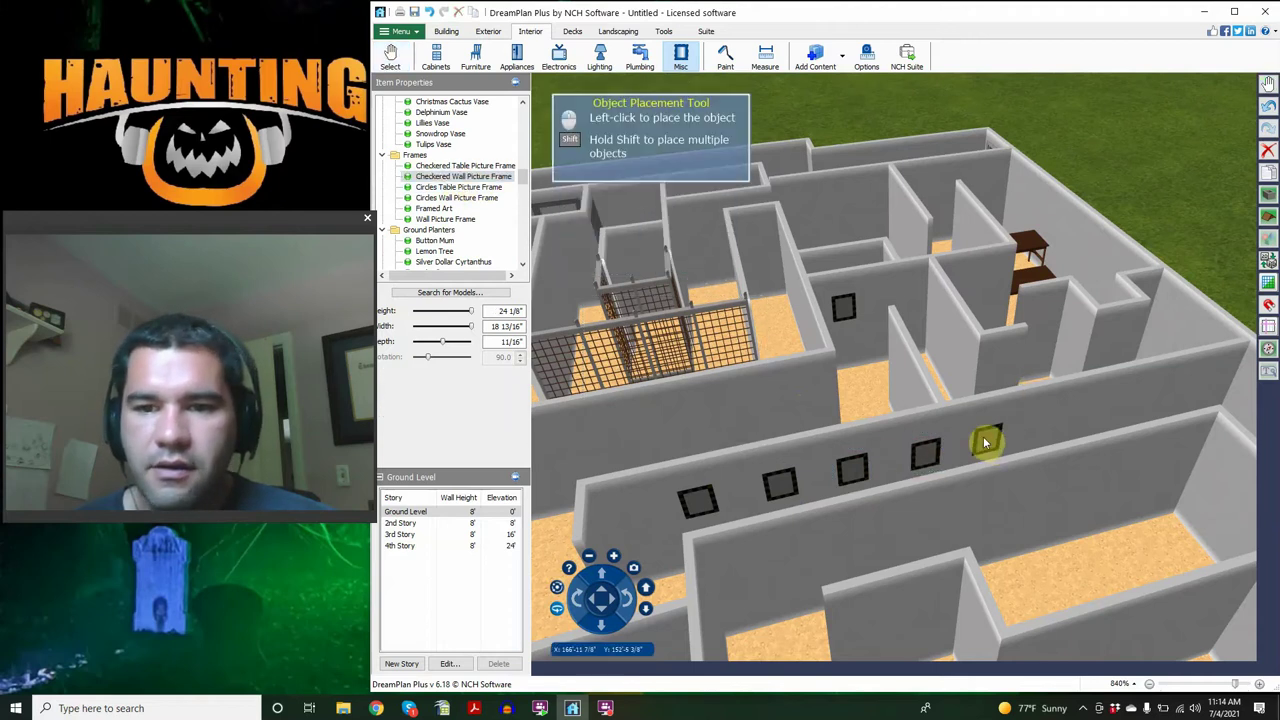
click(988, 441)
click(458, 177)
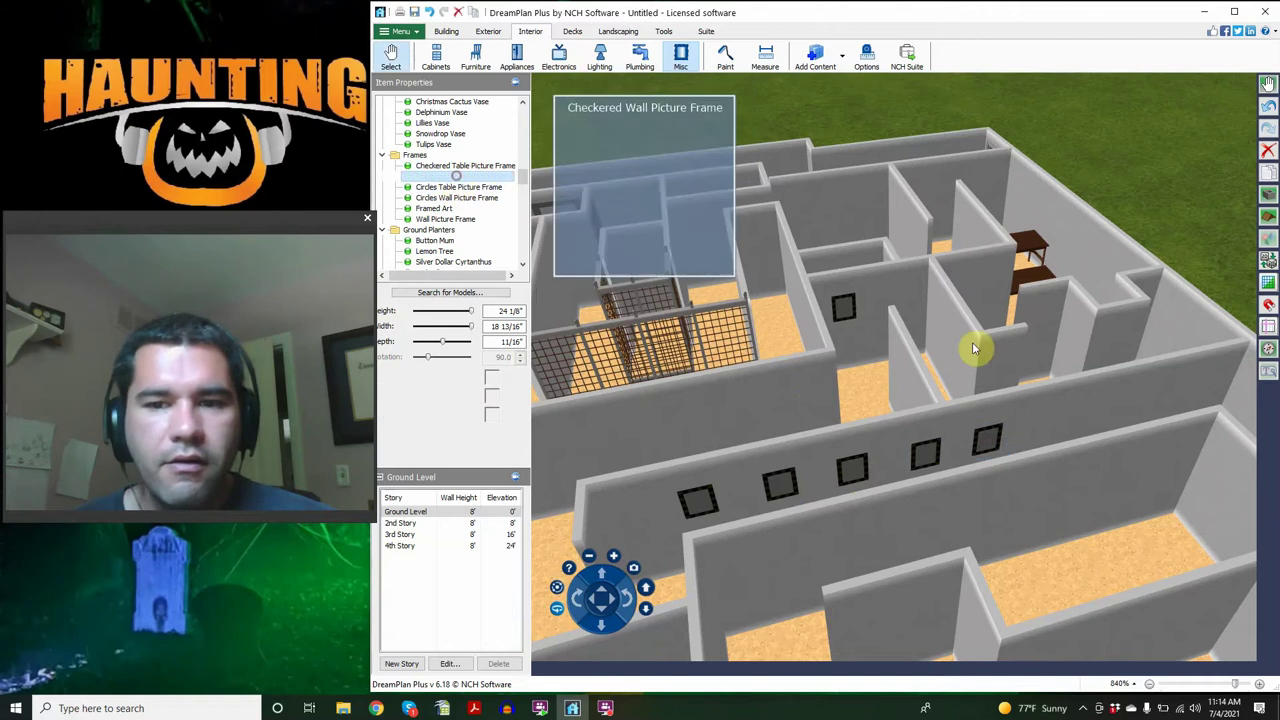
click(1057, 425)
click(488, 176)
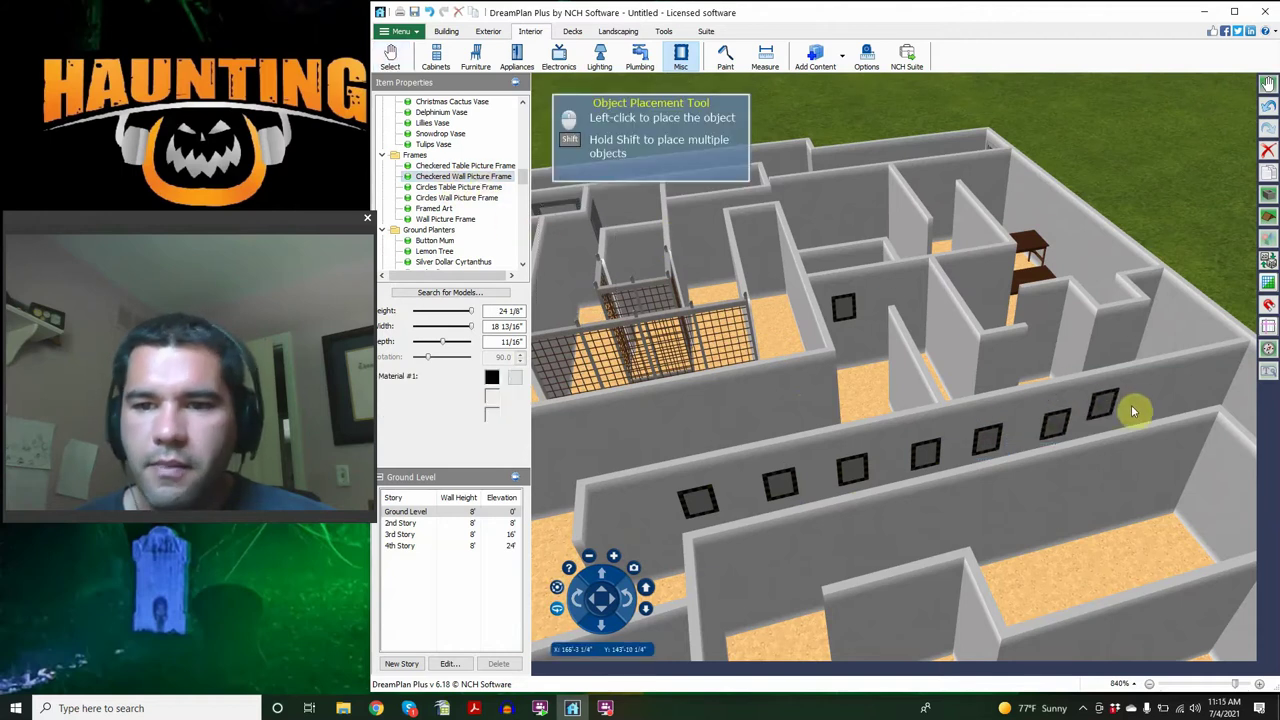
click(1125, 410)
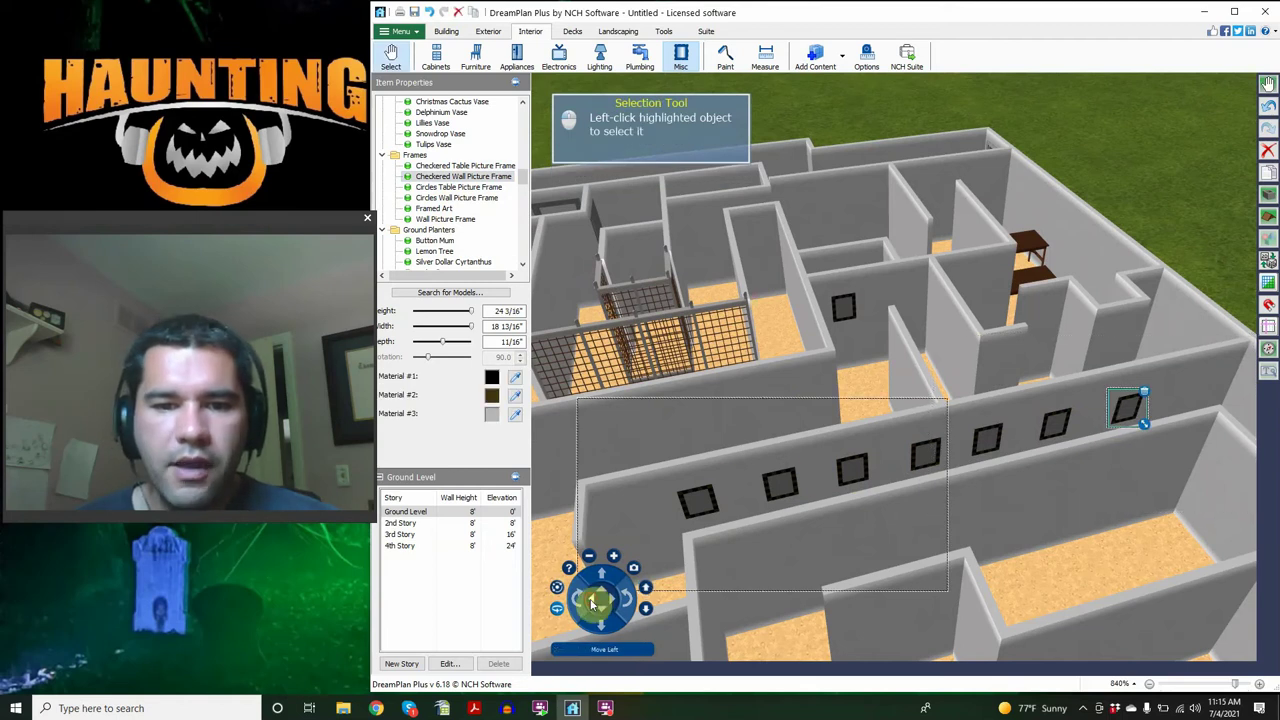
Step: Shift and zoom the view along the wall to inspect the row of frames
click(592, 600)
click(602, 616)
click(603, 617)
click(603, 617)
click(603, 593)
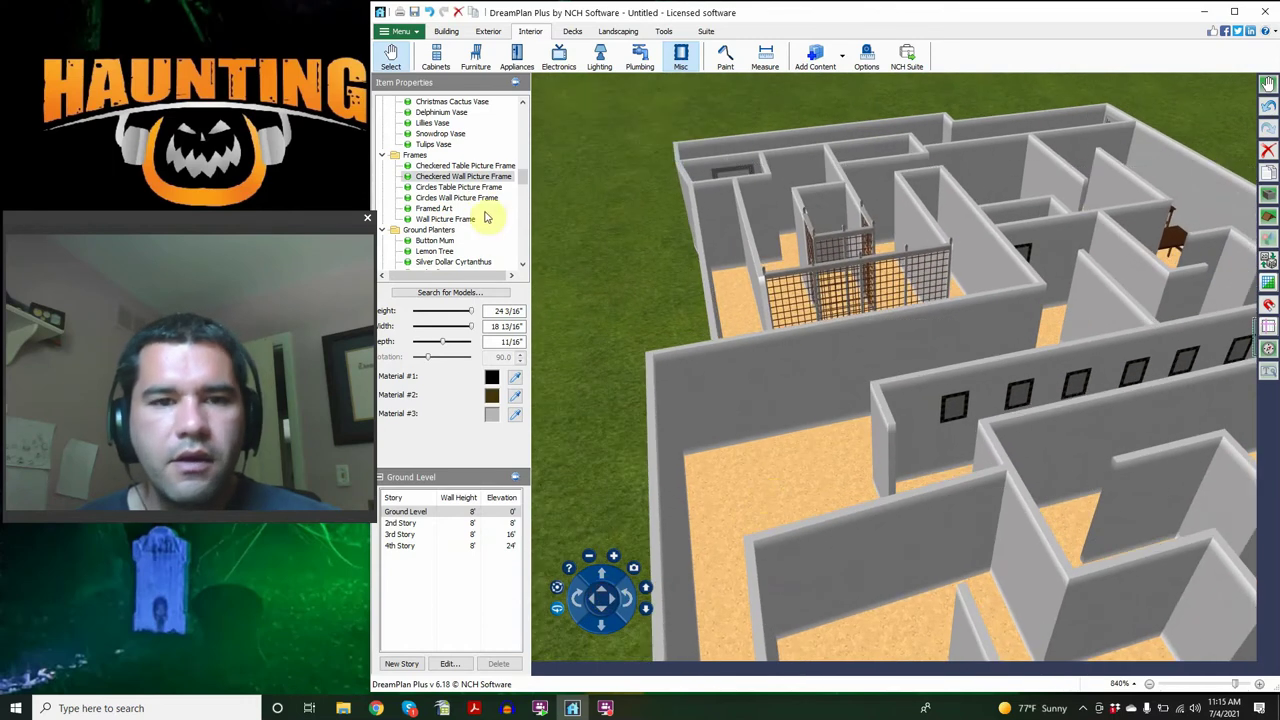
drag(462, 176, 571, 63)
Step: Place a Traditional Kitchen Chair rotated to 90 on the corridor floor below the framed wall
click(476, 56)
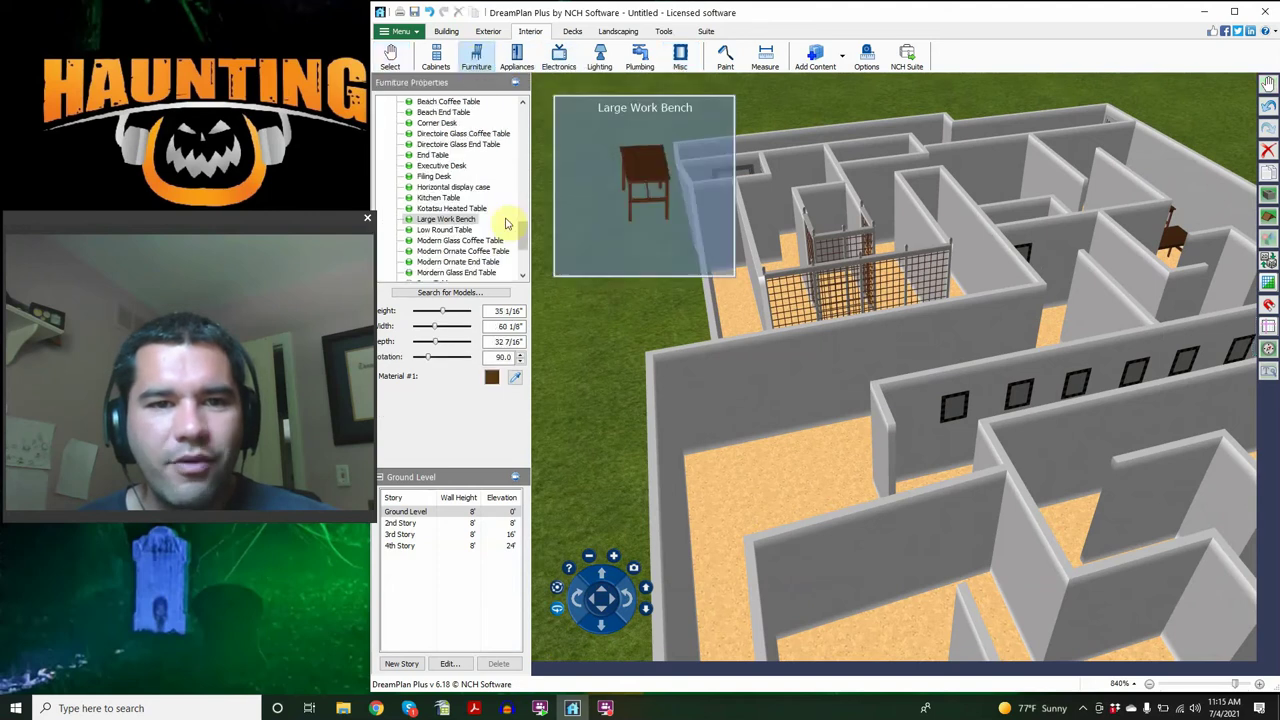
scroll(516, 258, down, 4)
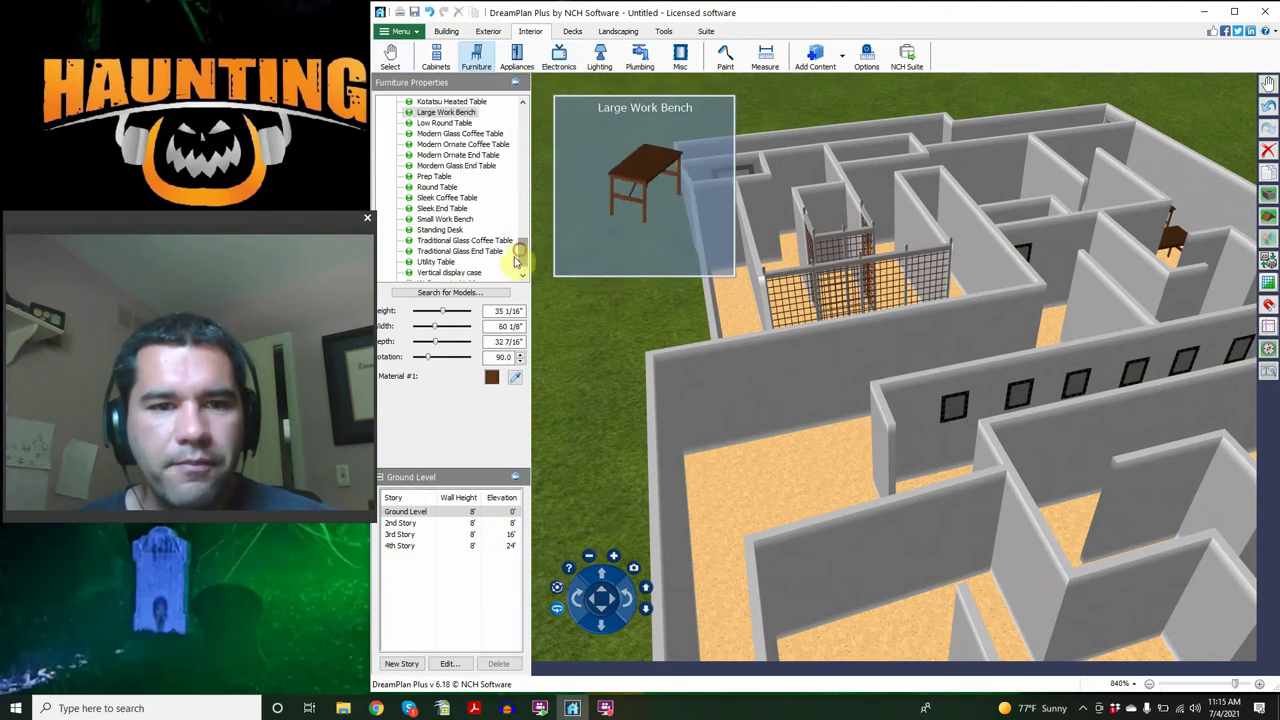
drag(516, 258, 521, 142)
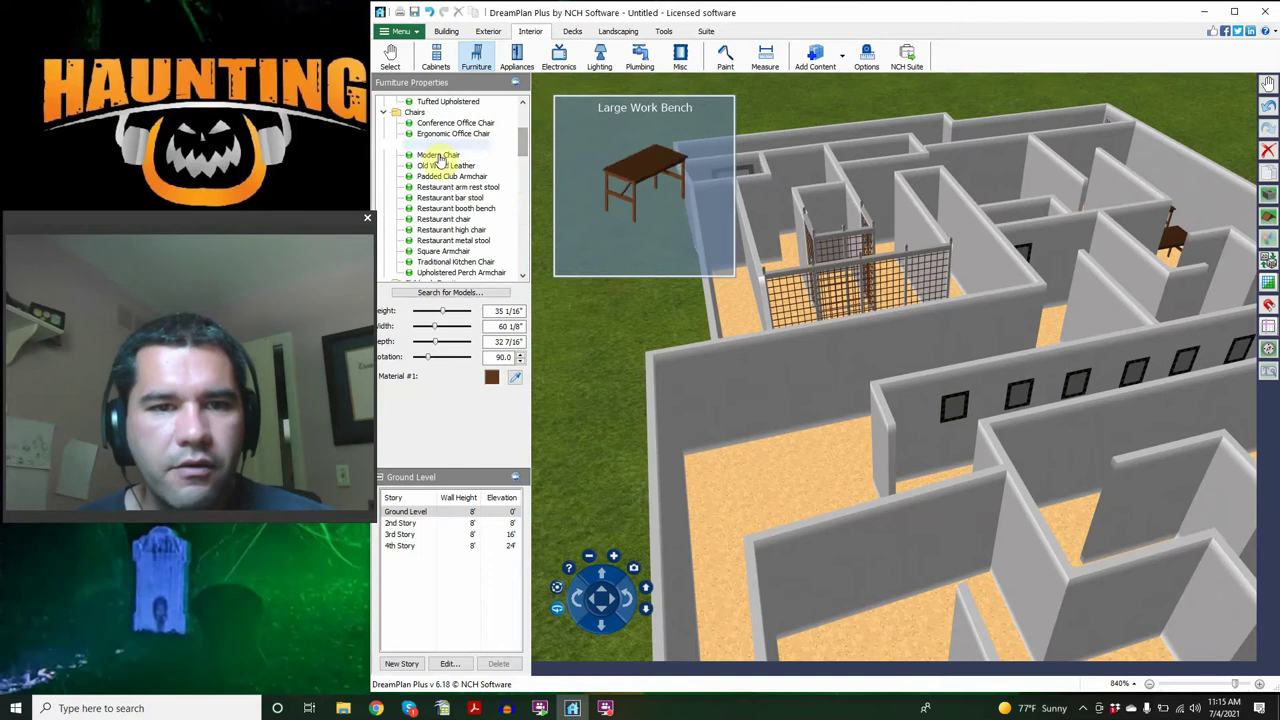
click(461, 262)
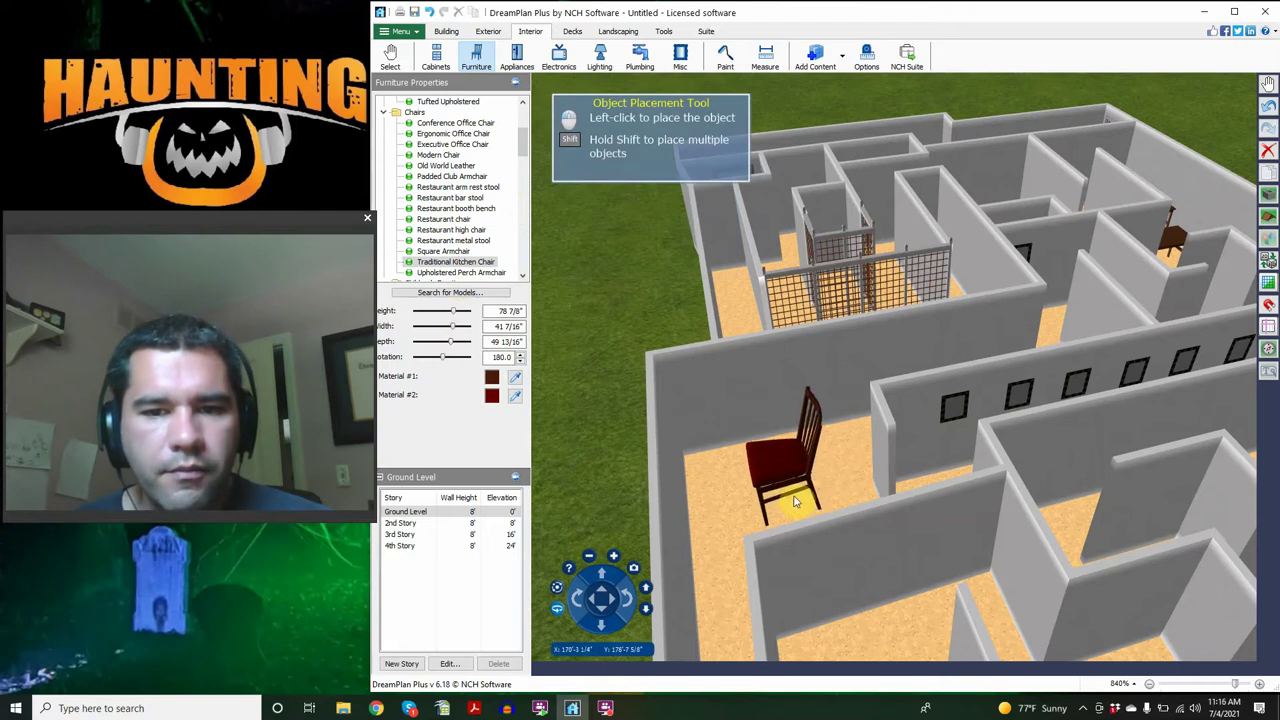
click(510, 357)
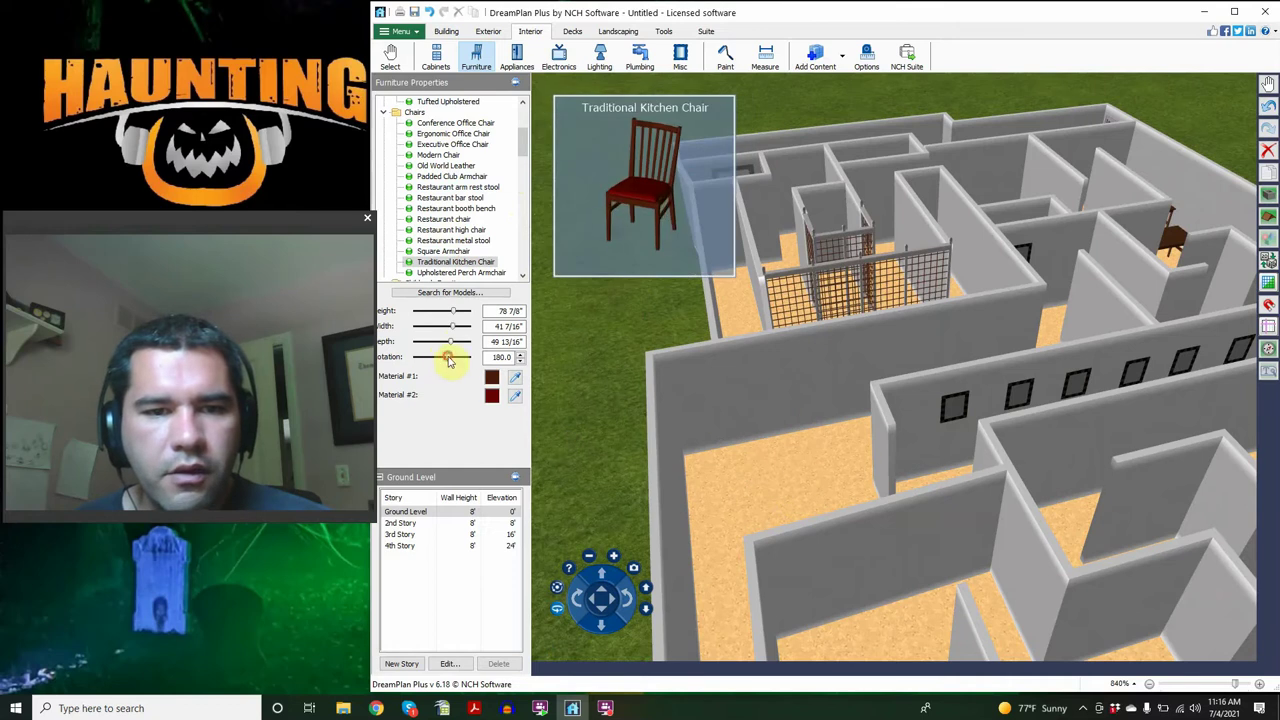
text(90)
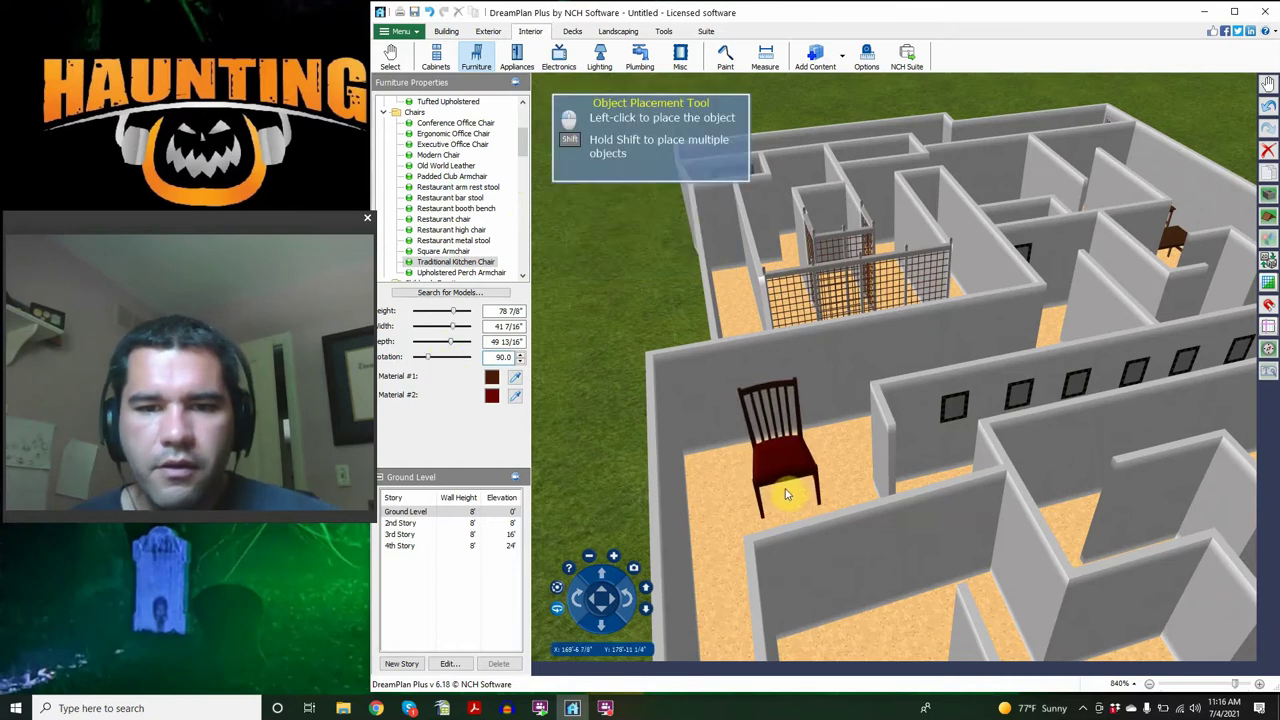
click(787, 492)
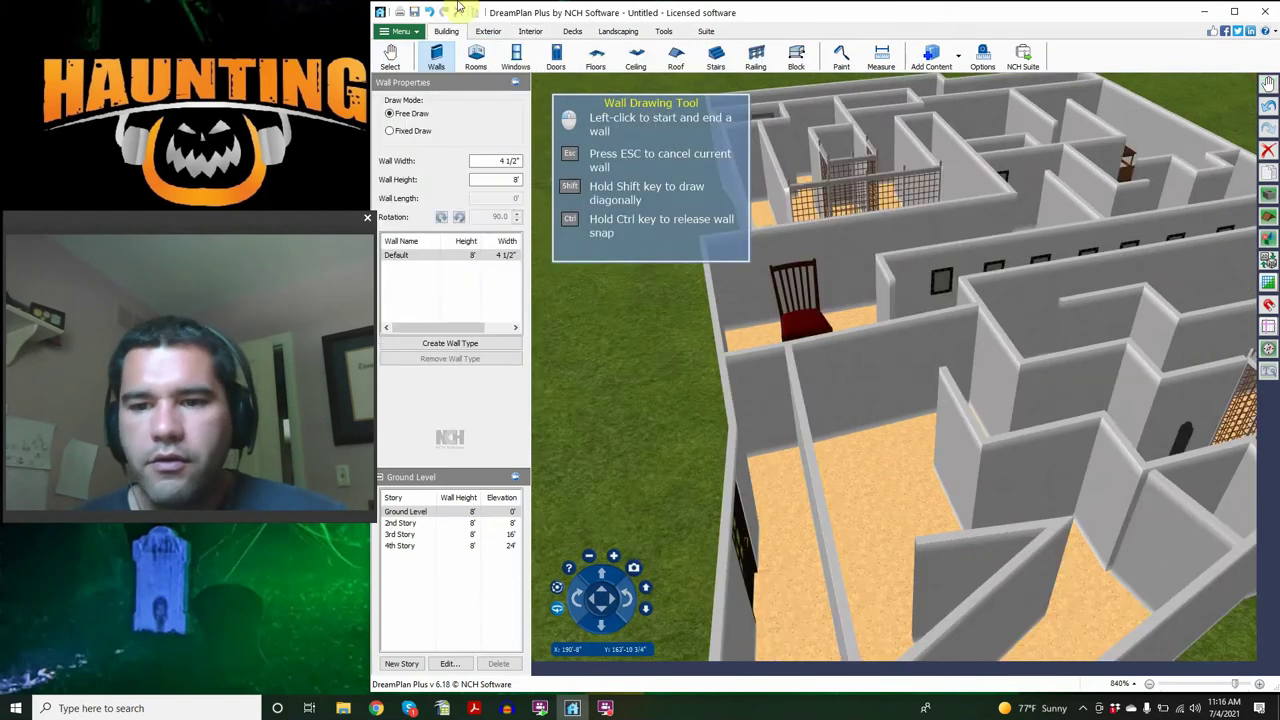
Step: Set a French Single Vent window into the lower-right room's wall
click(516, 57)
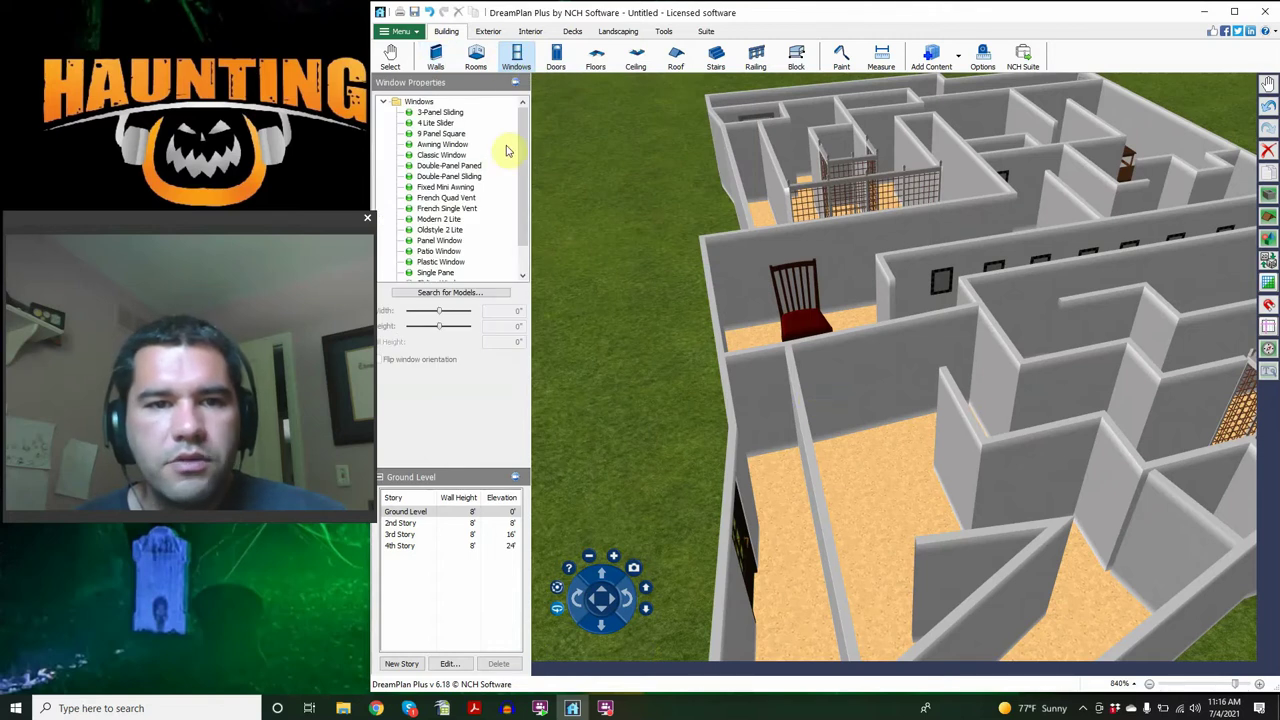
scroll(505, 230, down, 1)
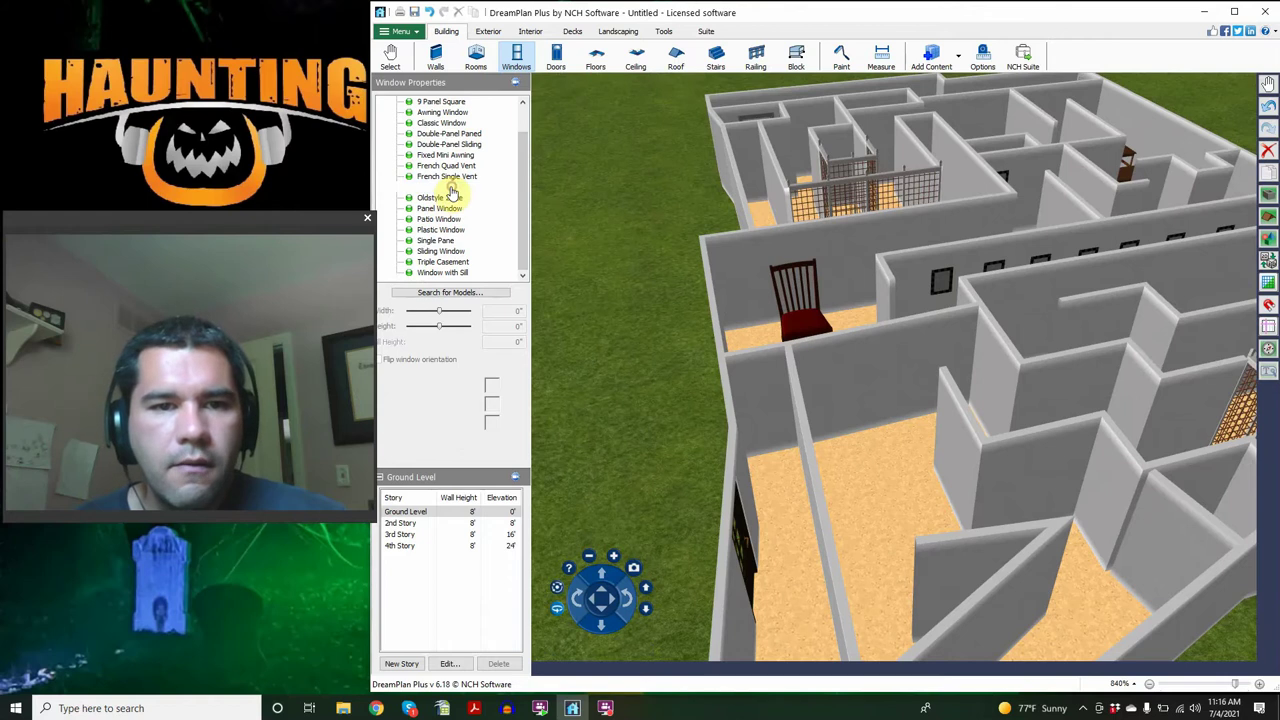
click(452, 188)
click(451, 177)
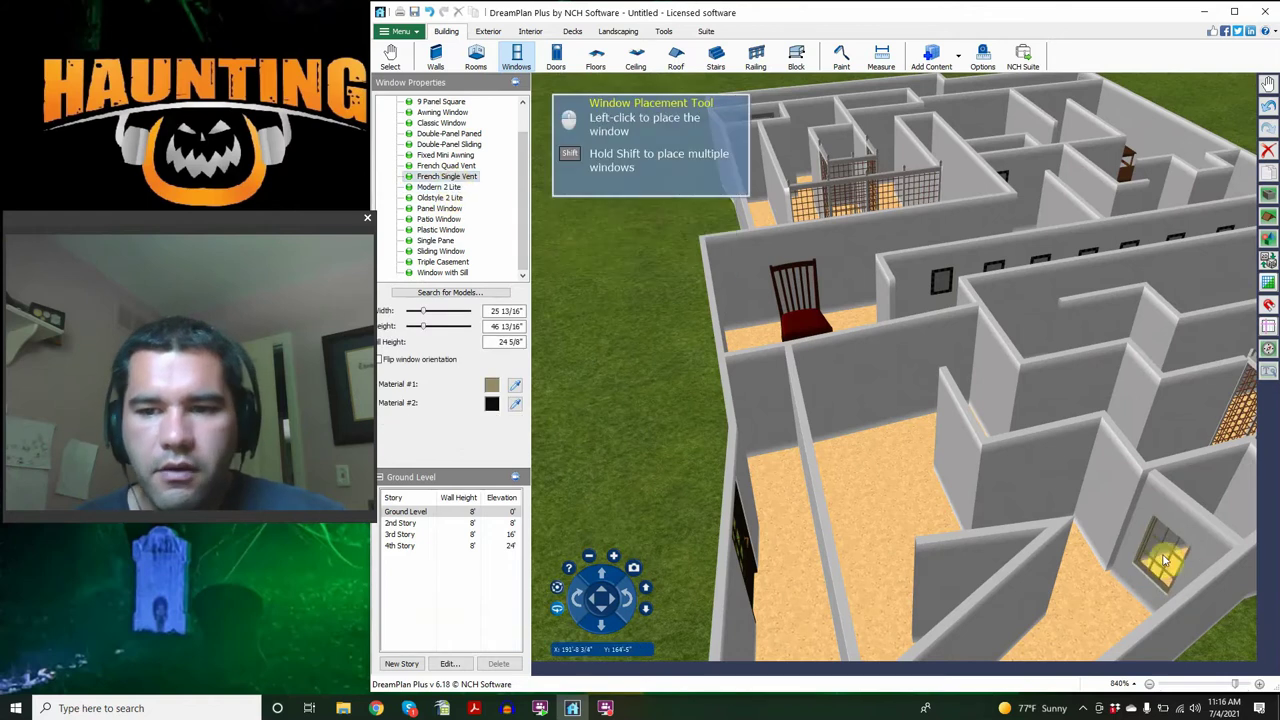
click(1170, 560)
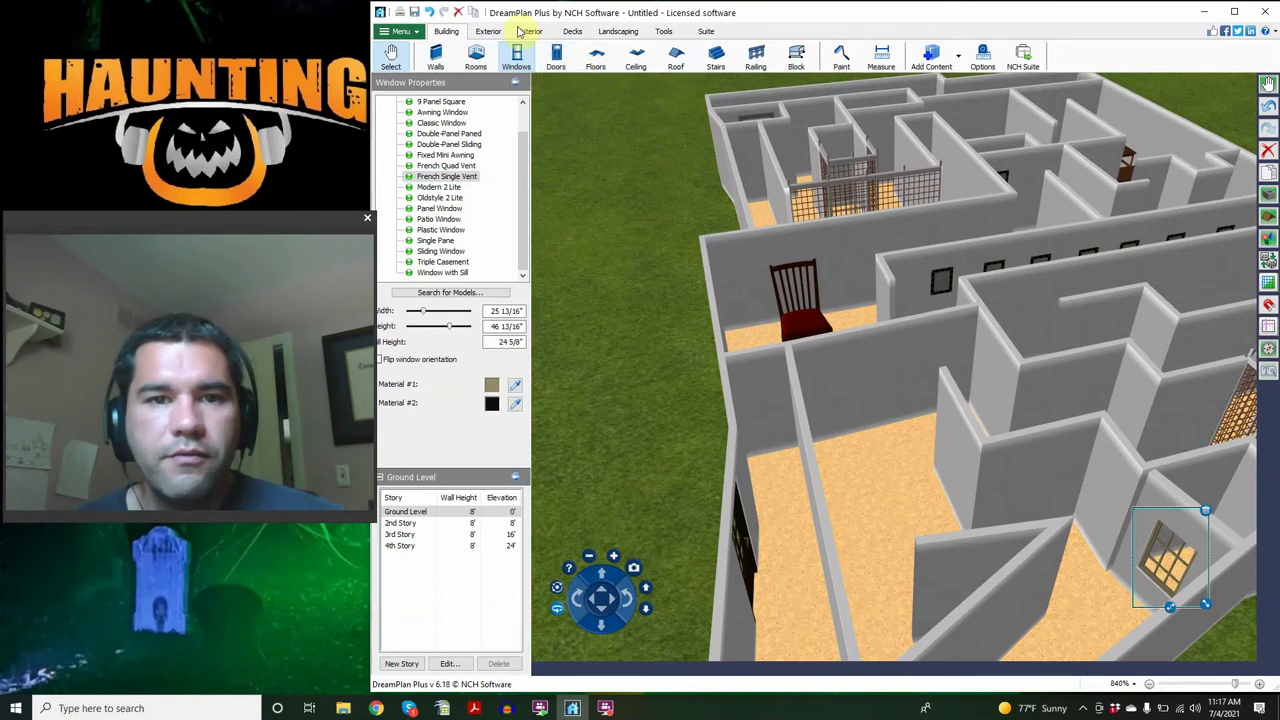
click(518, 28)
Step: Place a Single with Headboard bed, rotated 90 with depth 60, in the small room
click(493, 60)
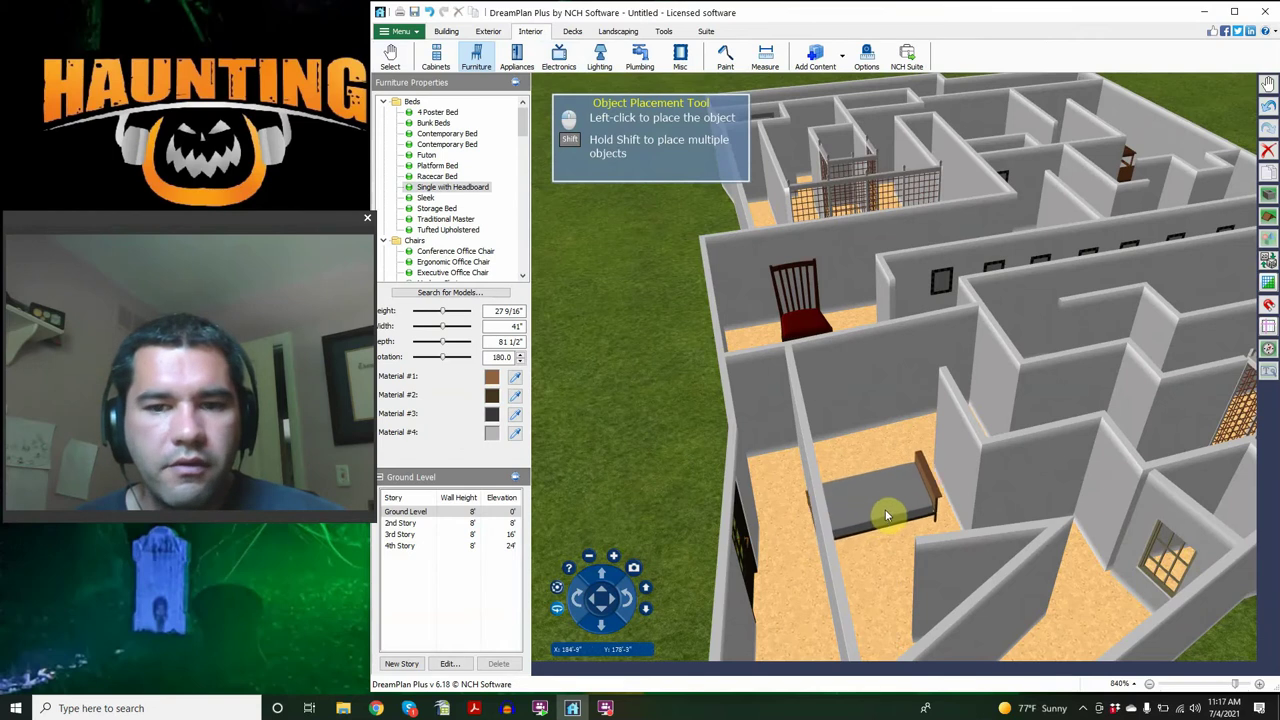
double_click(492, 357)
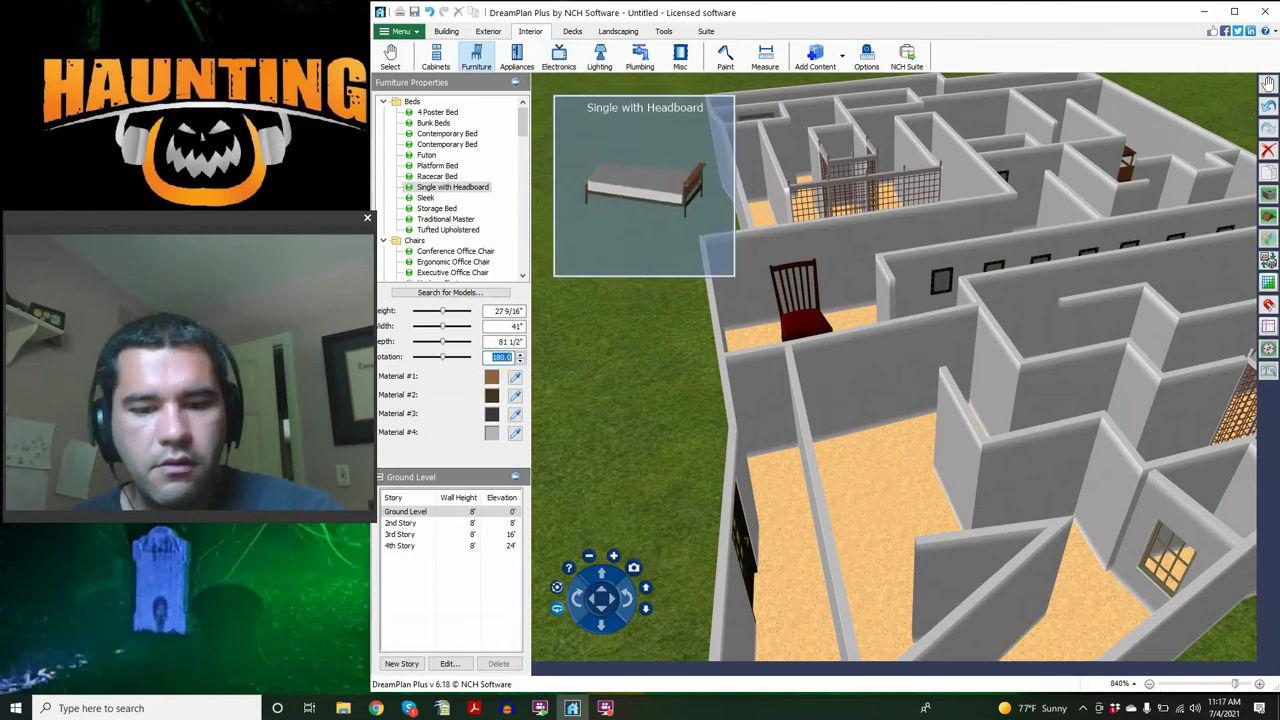
key(Return)
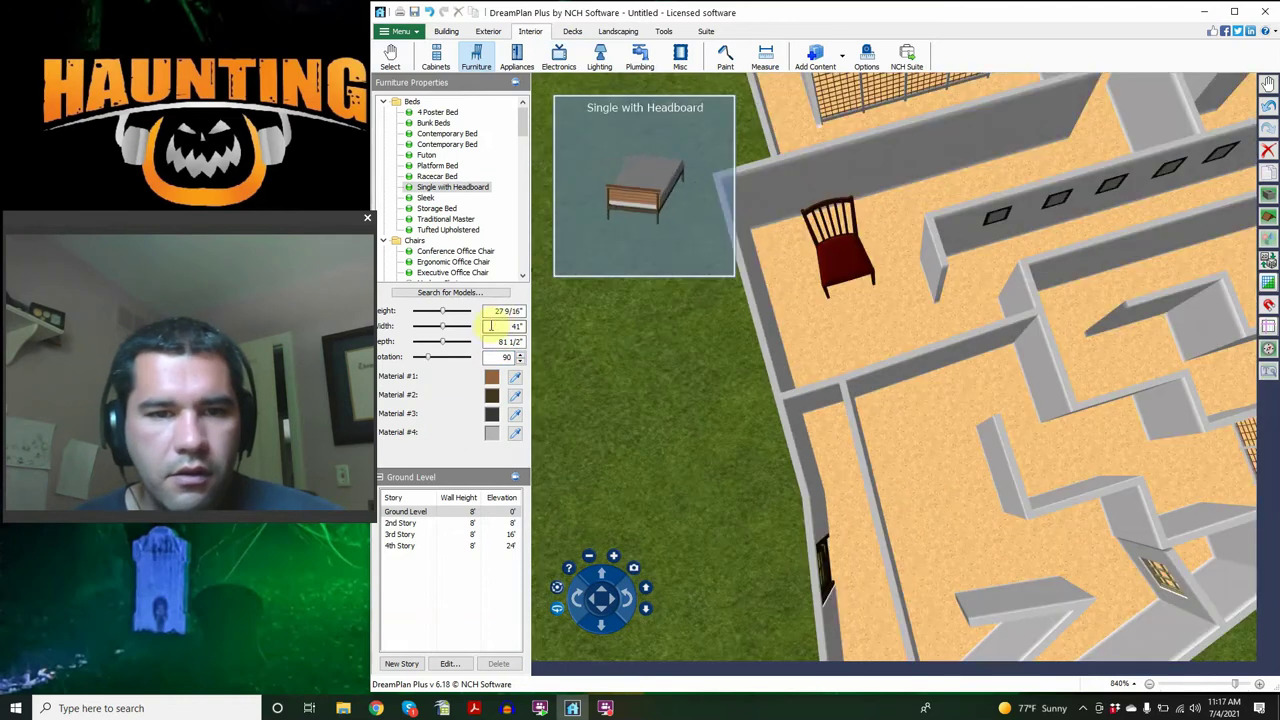
text(60)
key(Return)
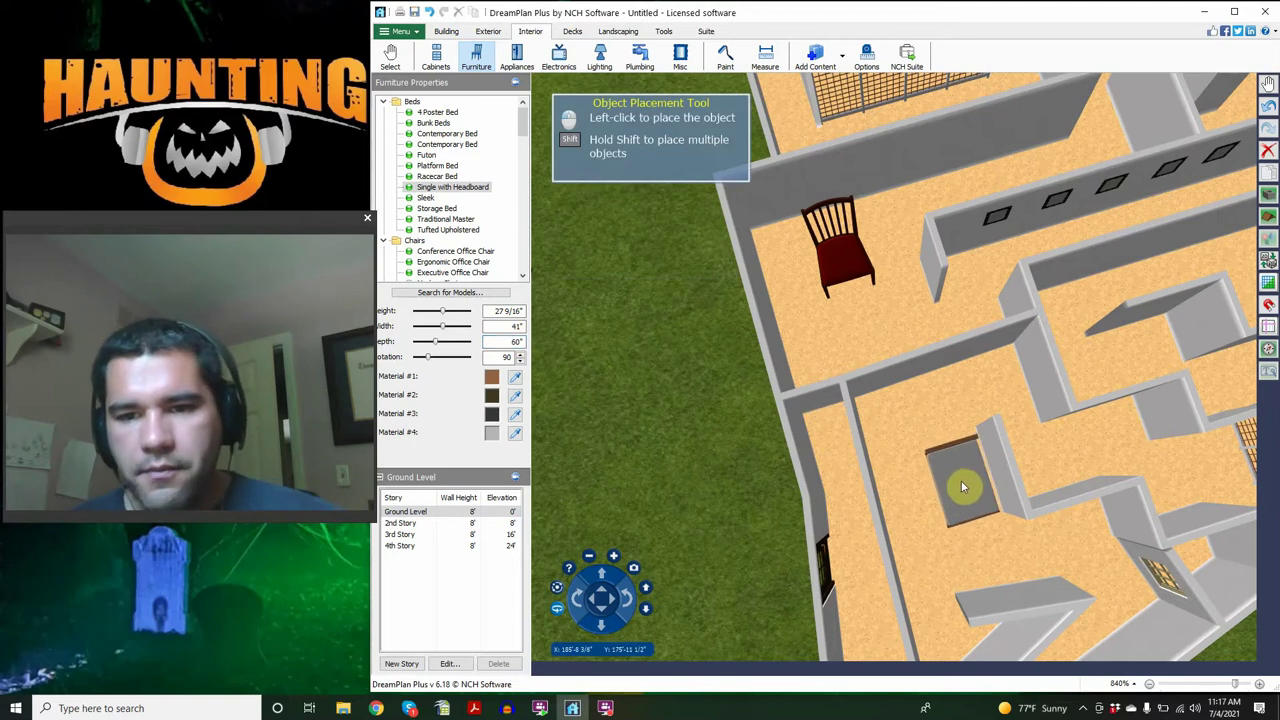
click(965, 485)
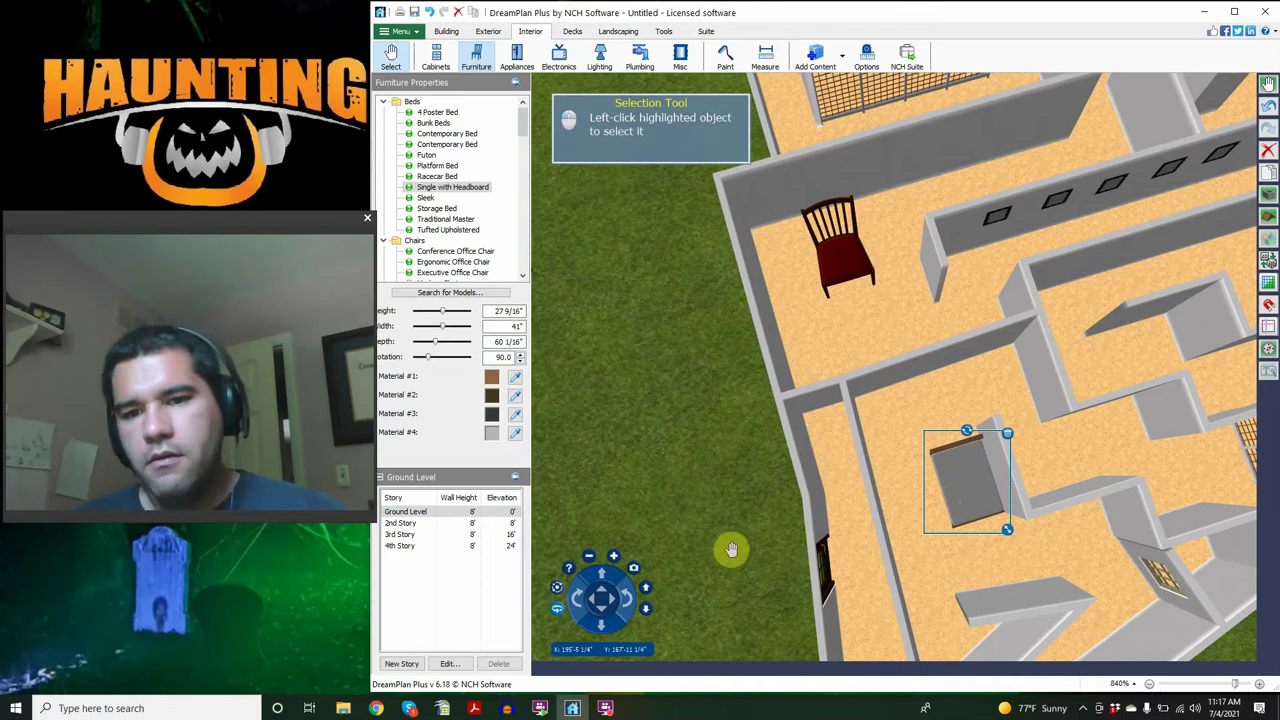
click(612, 604)
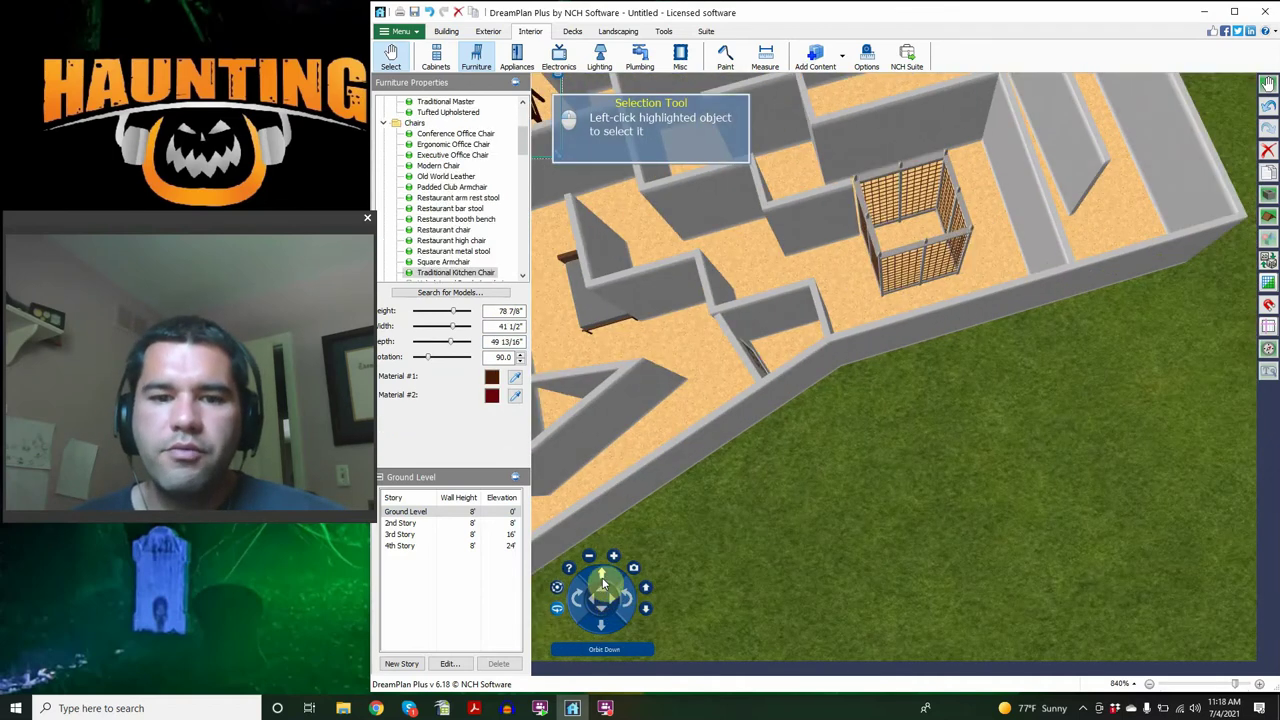
click(601, 593)
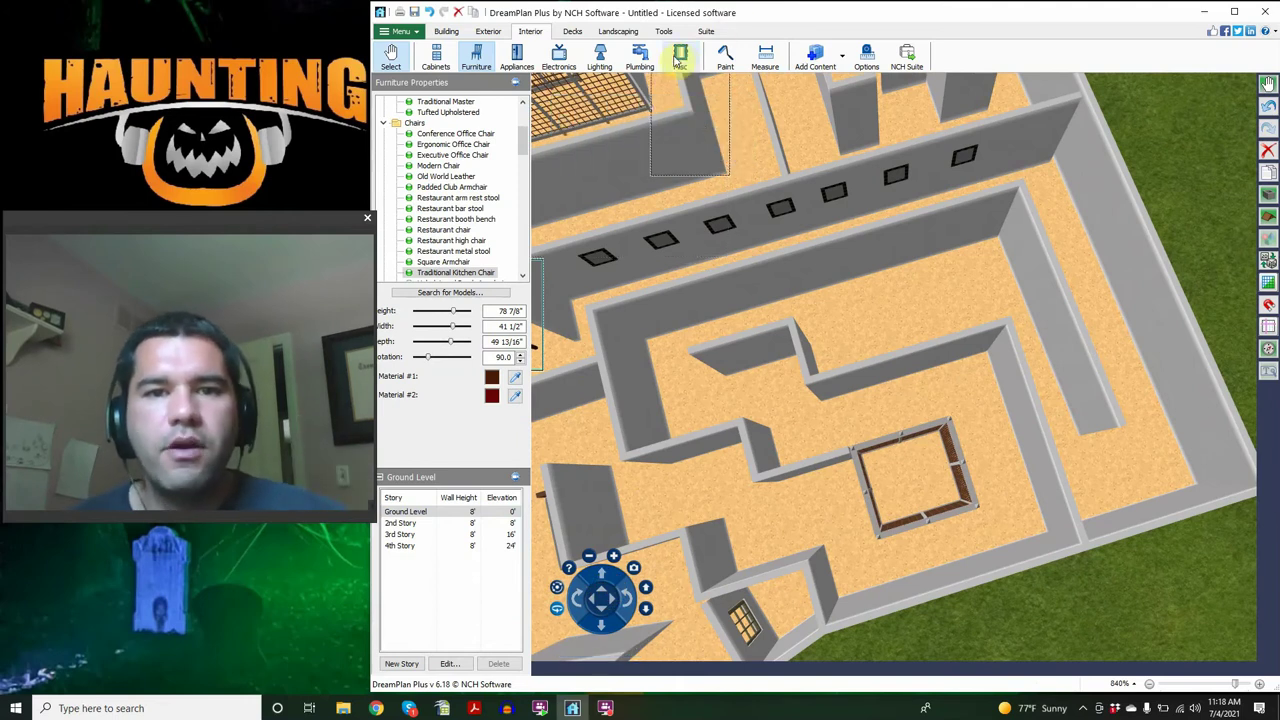
Step: Place a Man figure from the Misc People catalogue inside the cage
click(680, 56)
scroll(516, 200, down, 3)
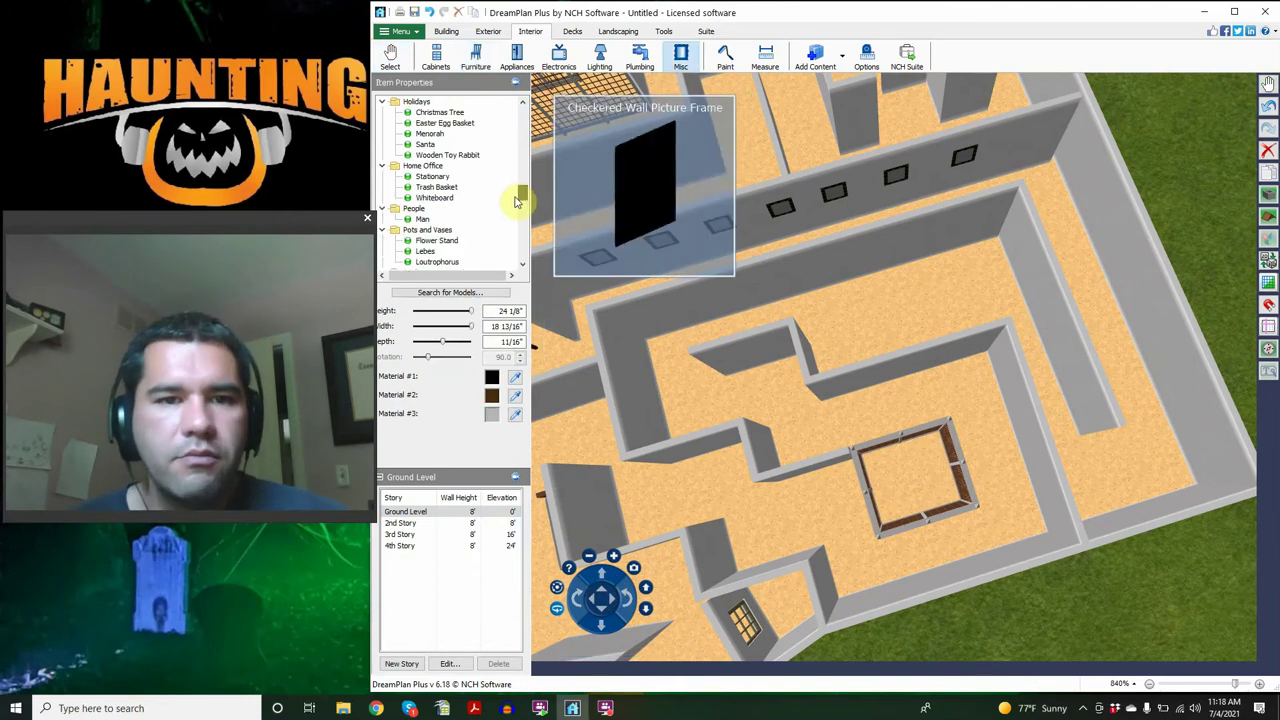
scroll(516, 200, down, 2)
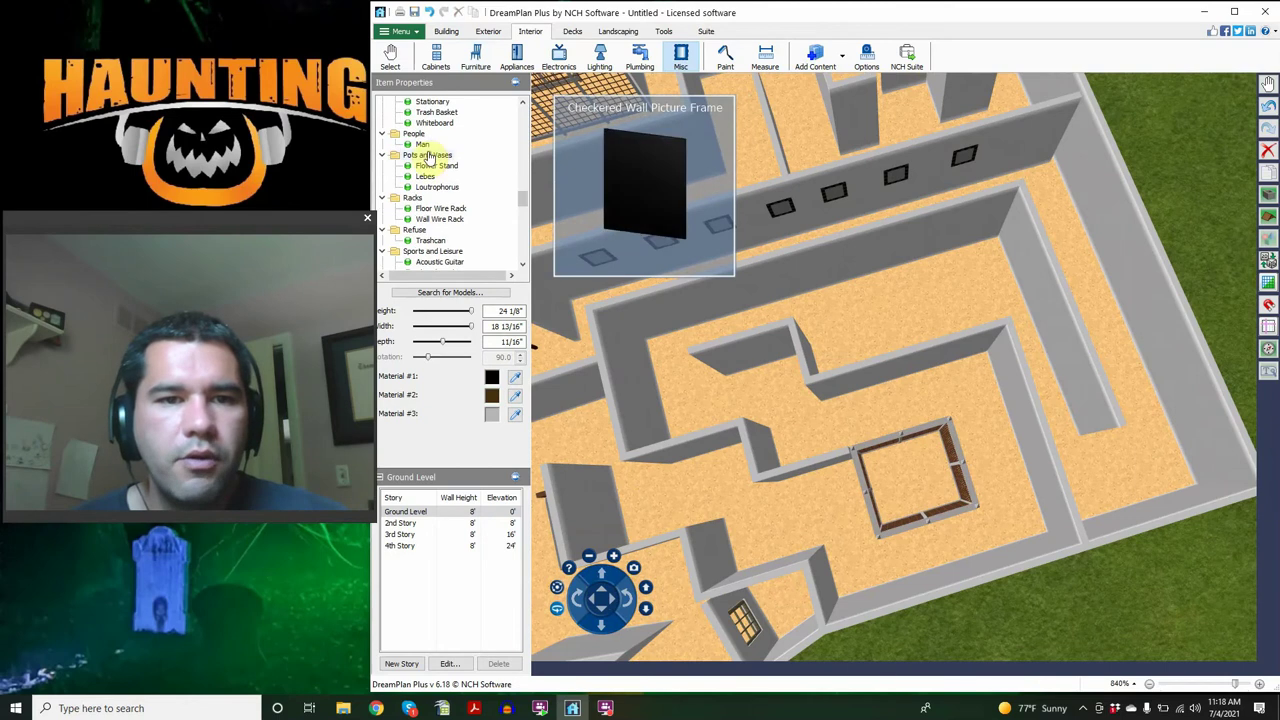
click(422, 146)
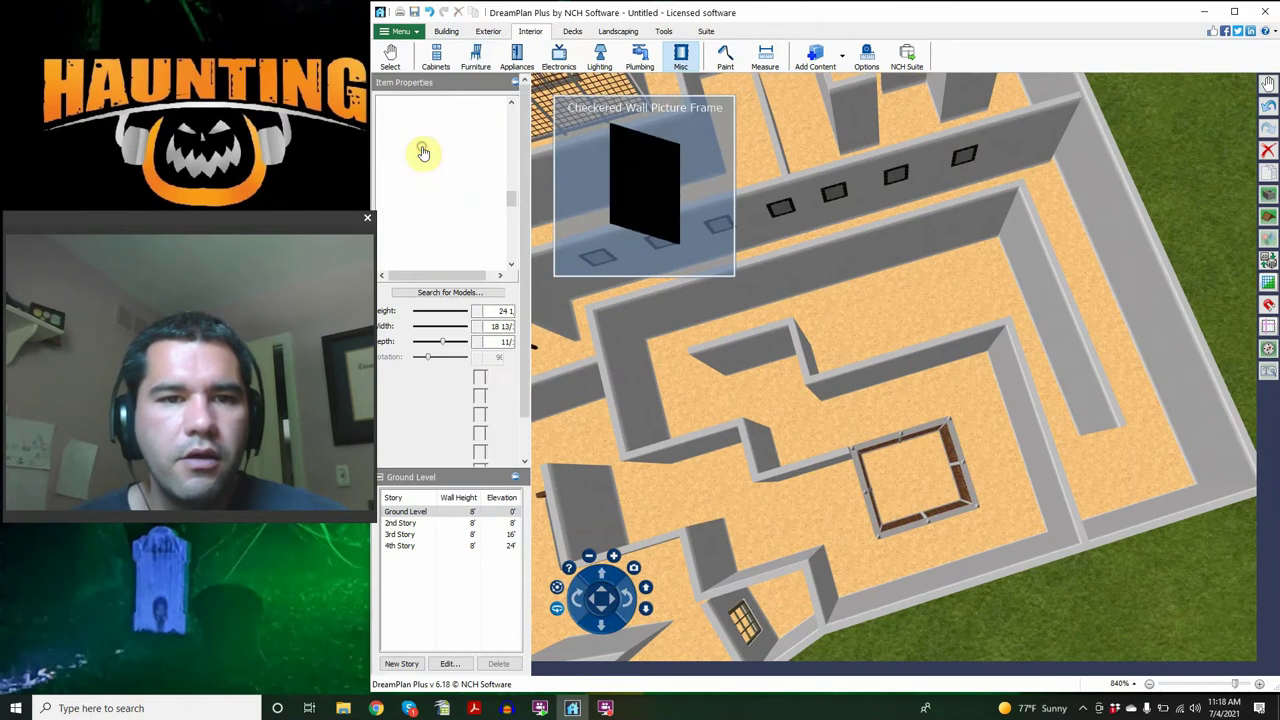
click(906, 478)
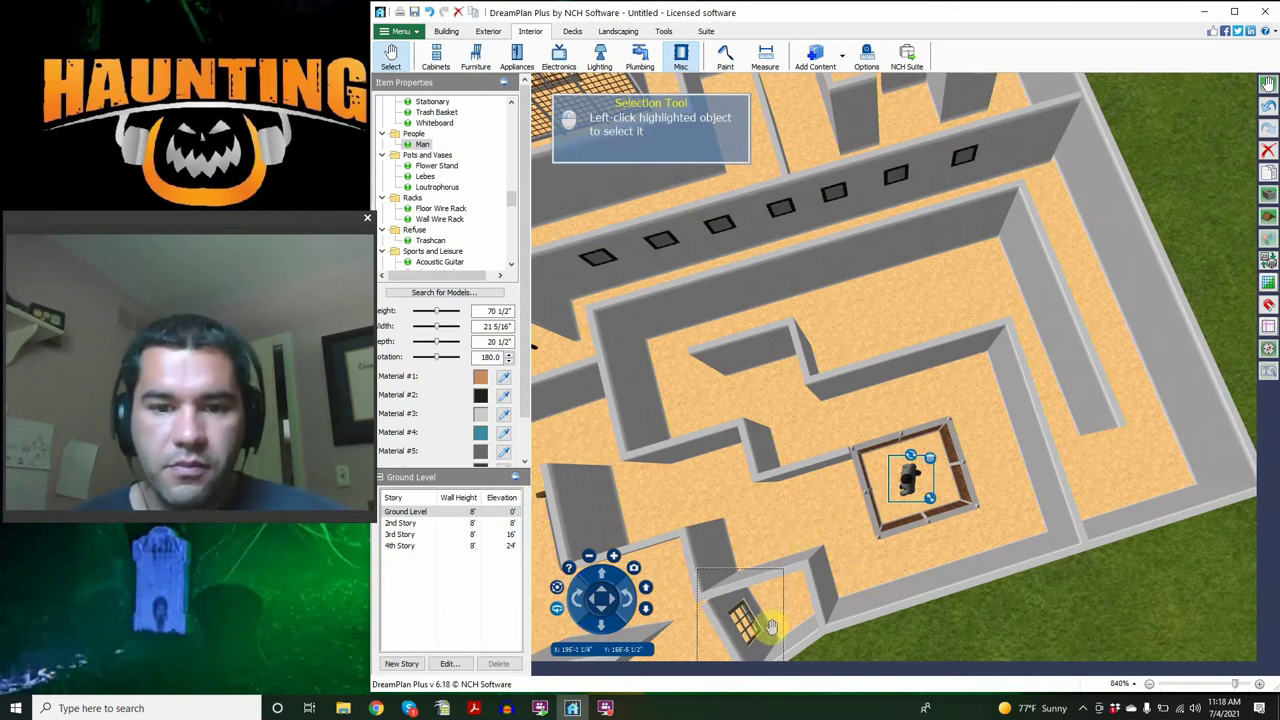
click(594, 604)
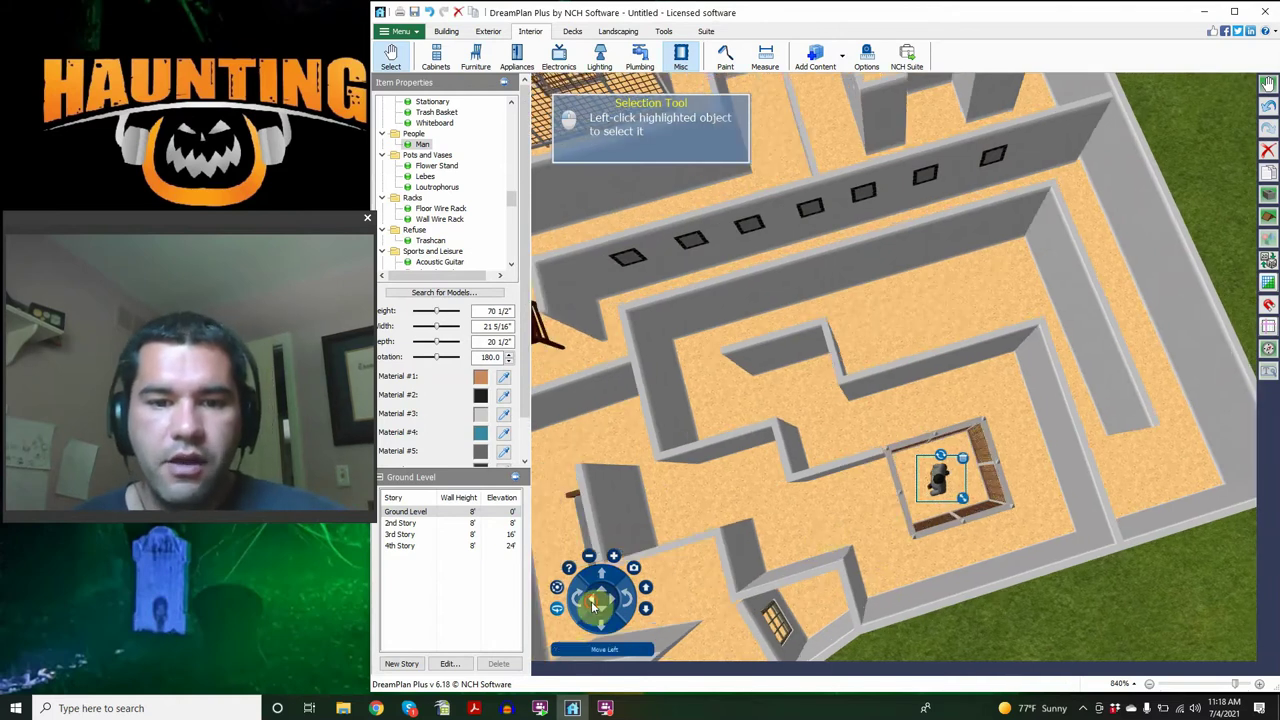
click(612, 608)
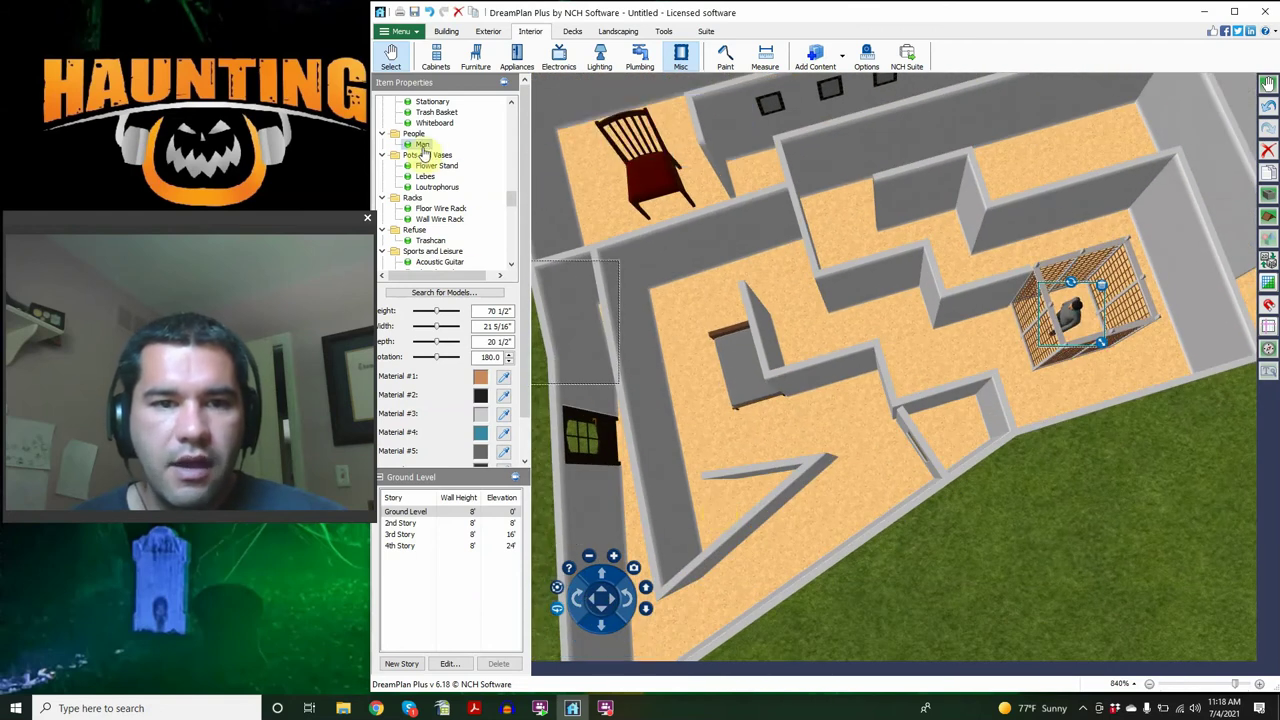
Step: Add Man figures in the corridor, on the lawn, and beside the red chair
click(422, 145)
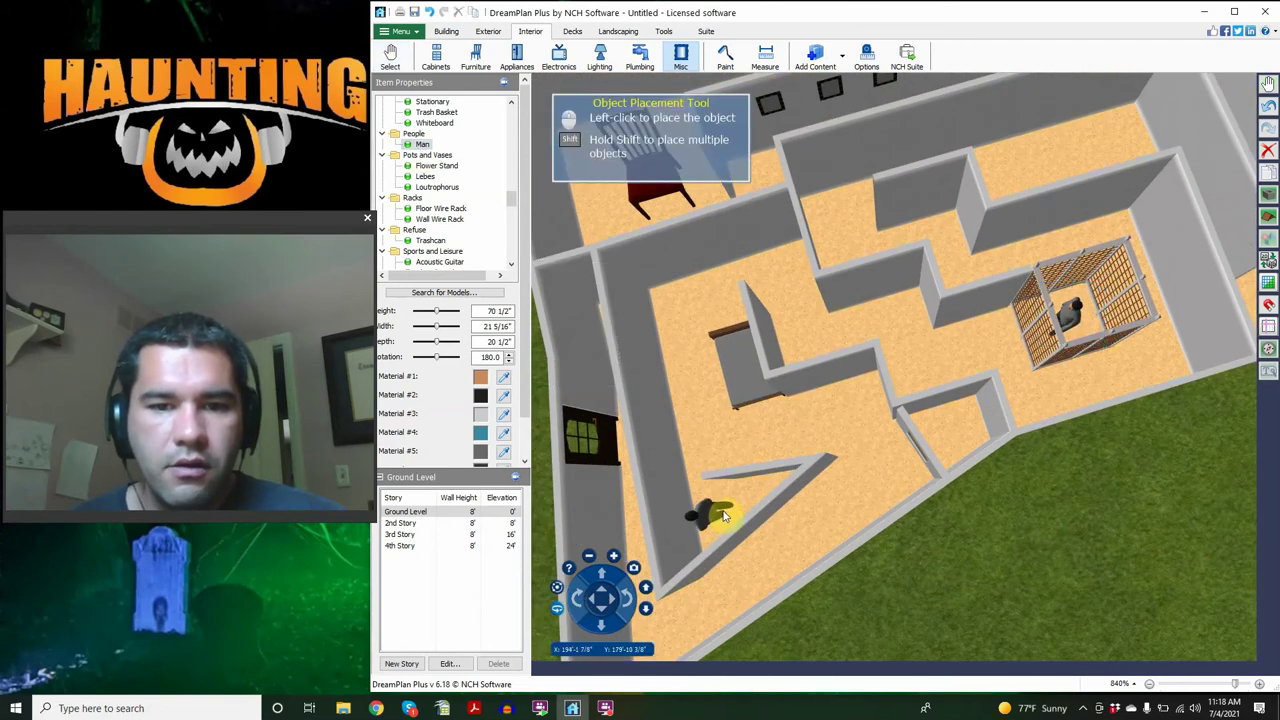
click(726, 515)
click(591, 605)
click(591, 605)
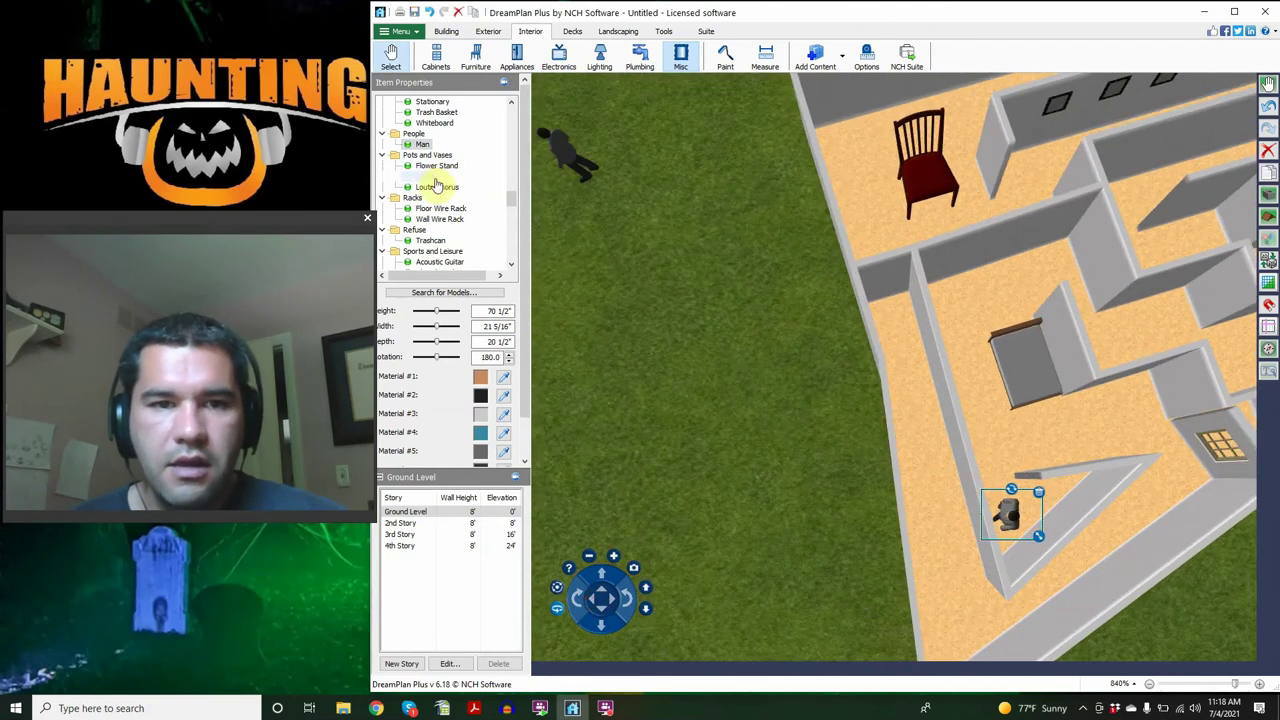
click(422, 145)
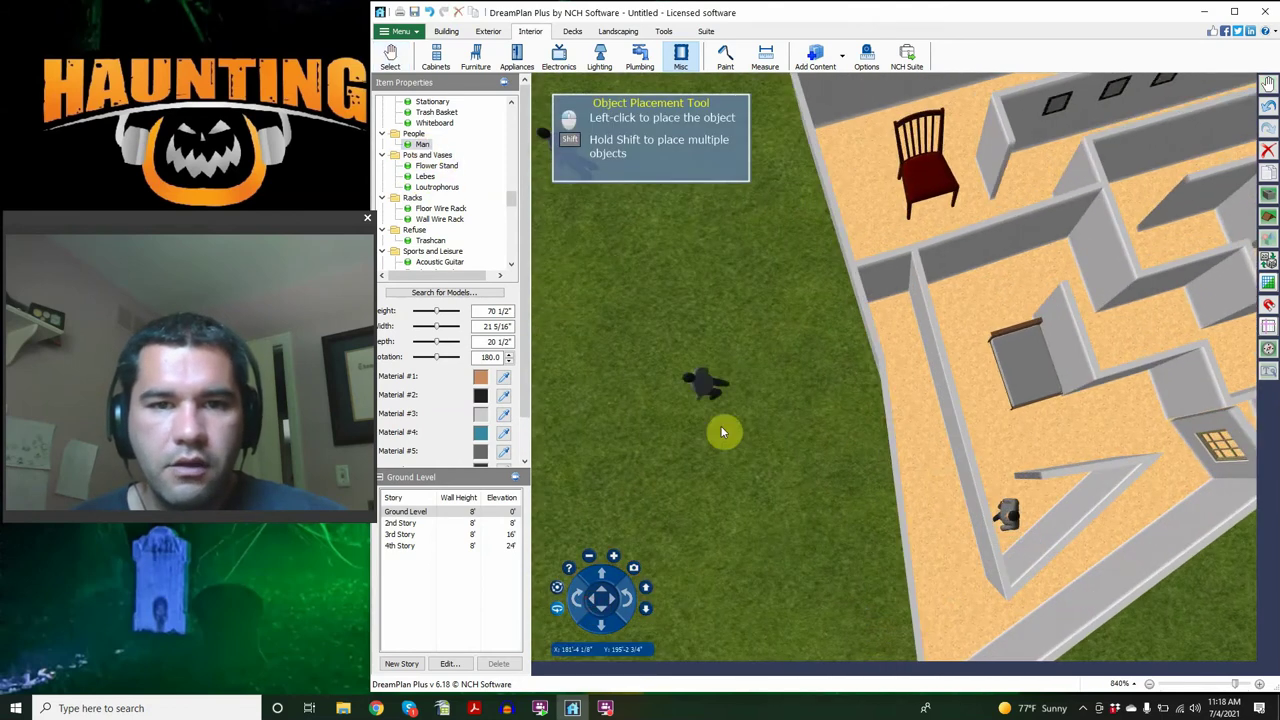
click(829, 516)
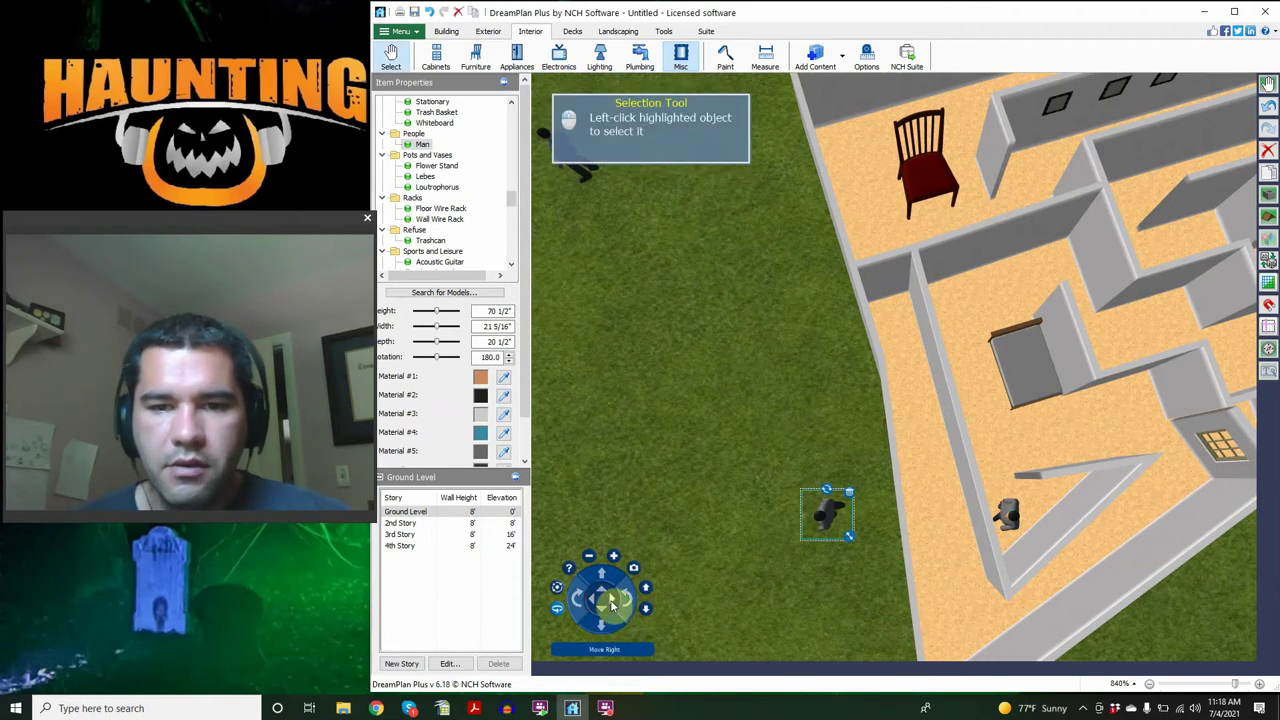
click(422, 144)
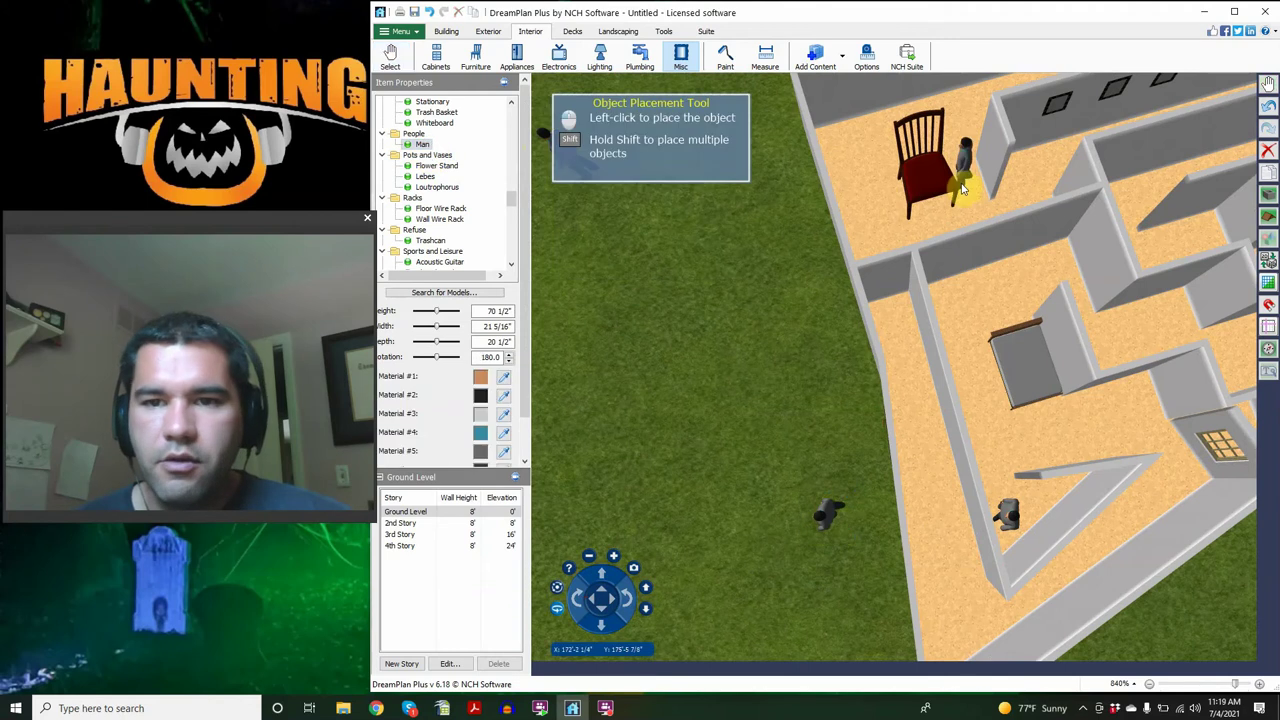
click(966, 190)
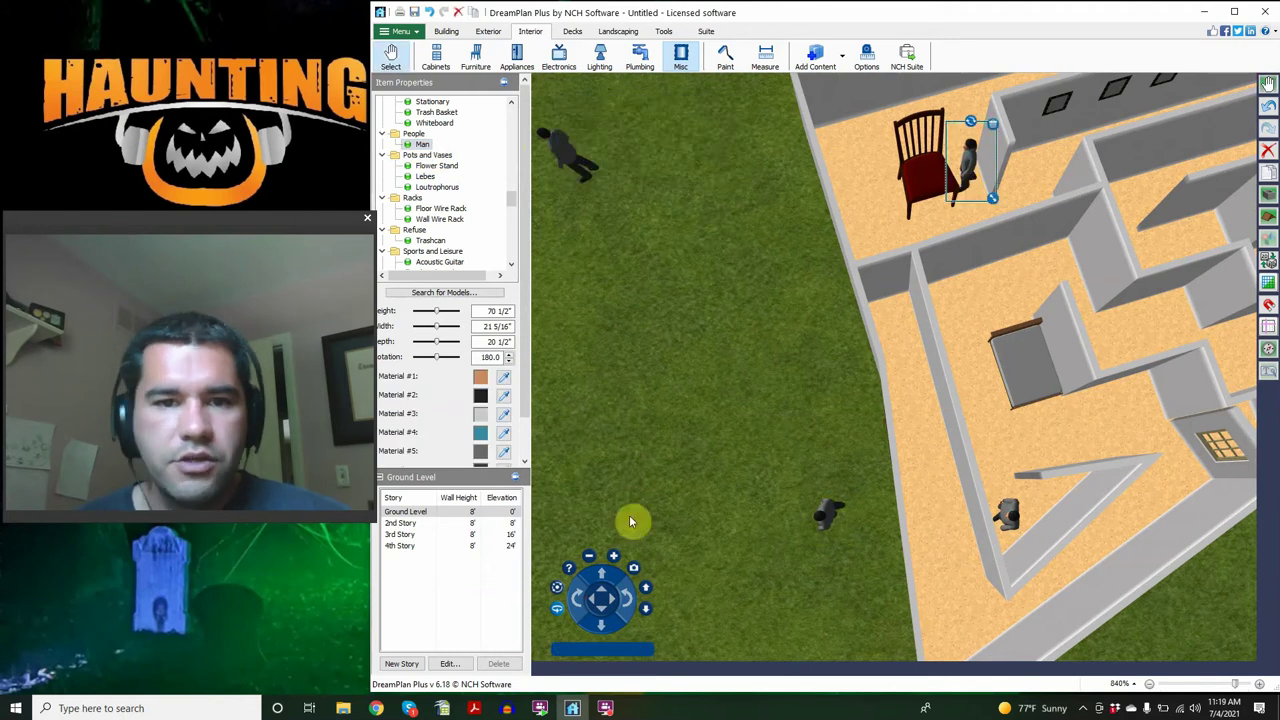
Step: Add another Man figure out on the lawn beside the house
click(606, 599)
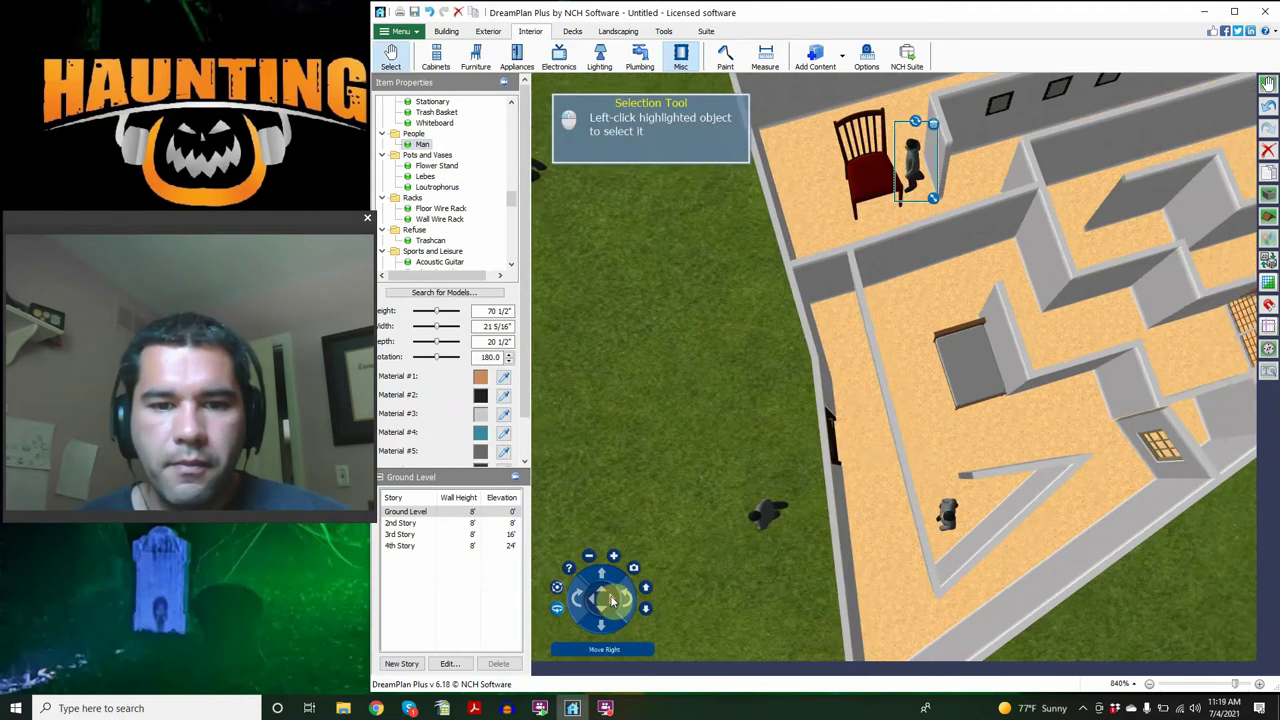
click(604, 598)
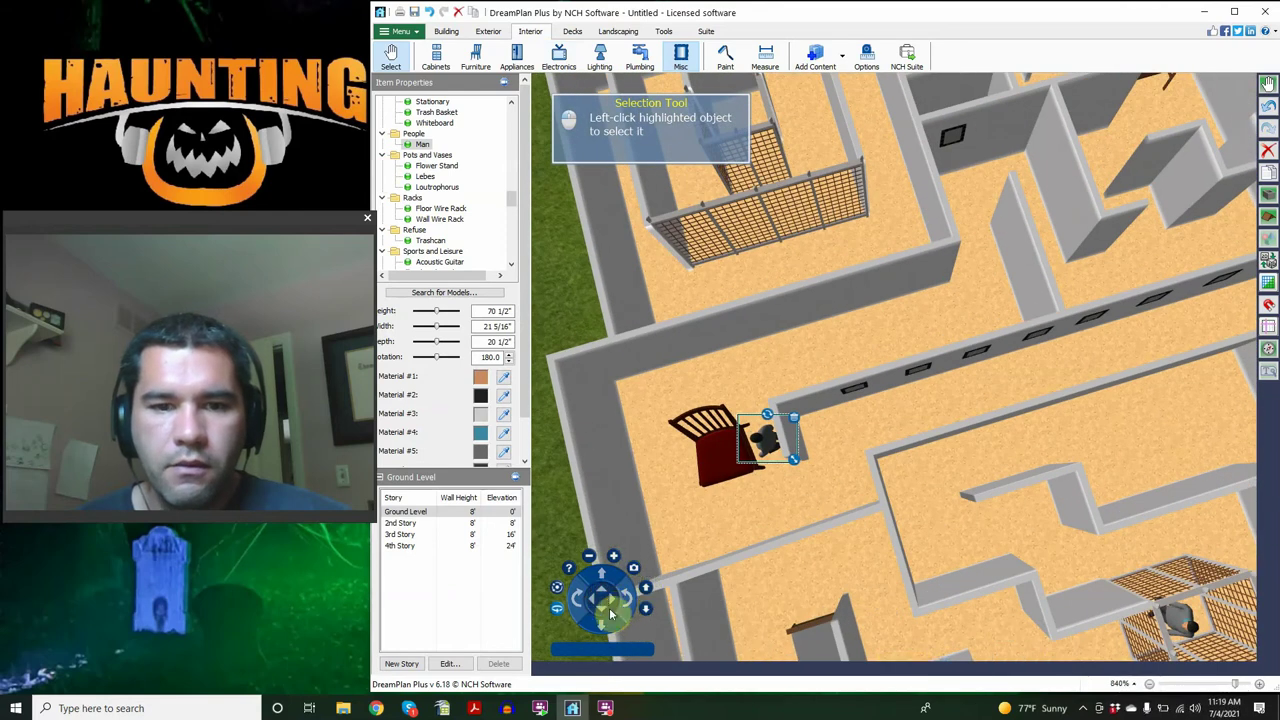
click(602, 613)
click(602, 613)
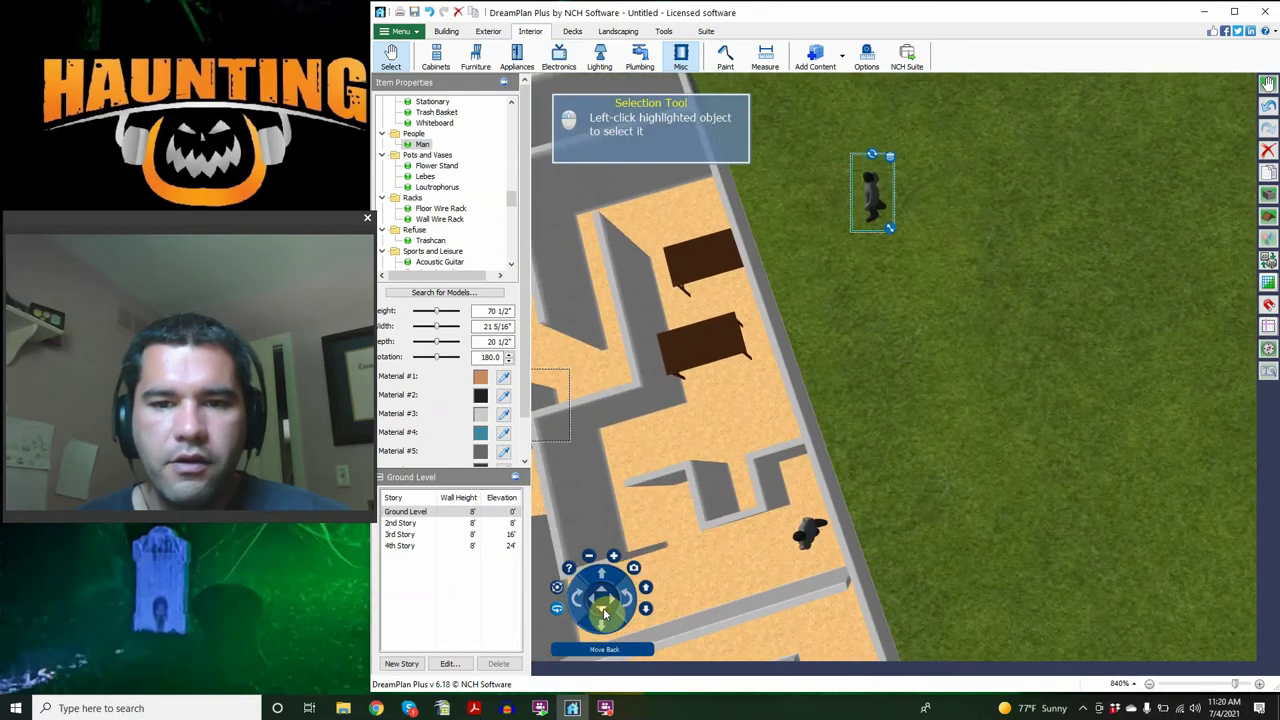
click(609, 613)
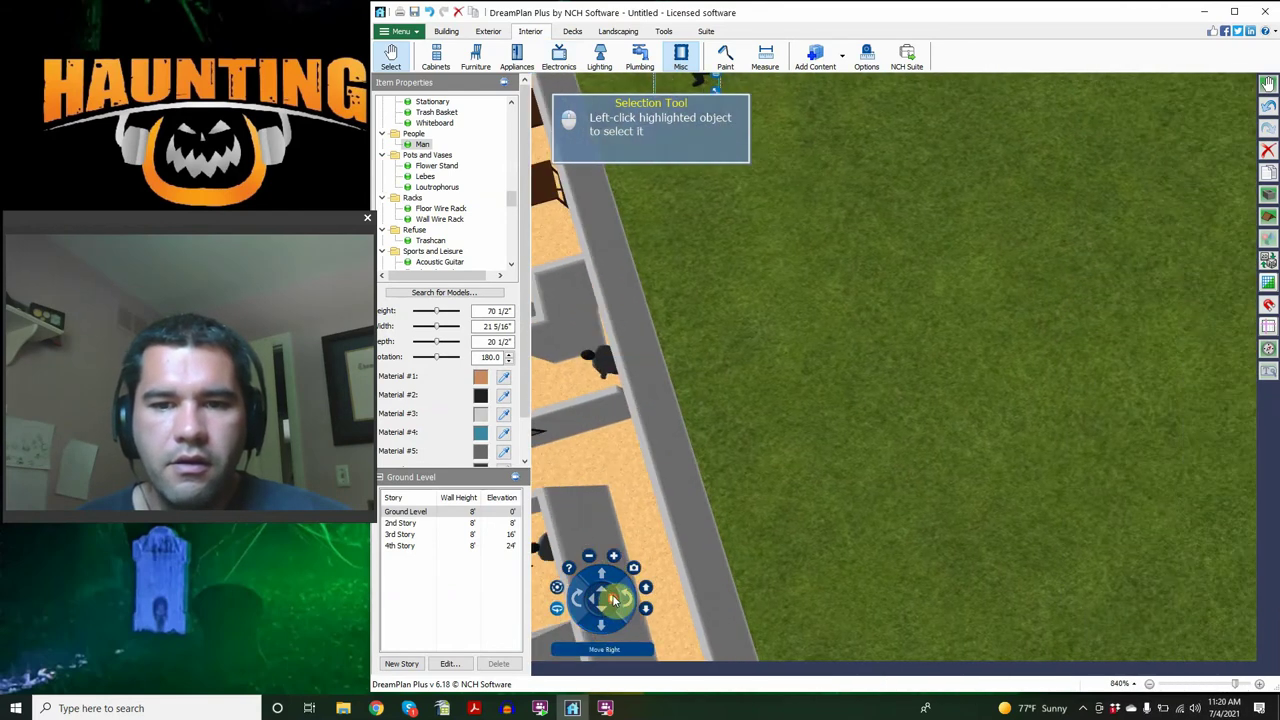
click(422, 144)
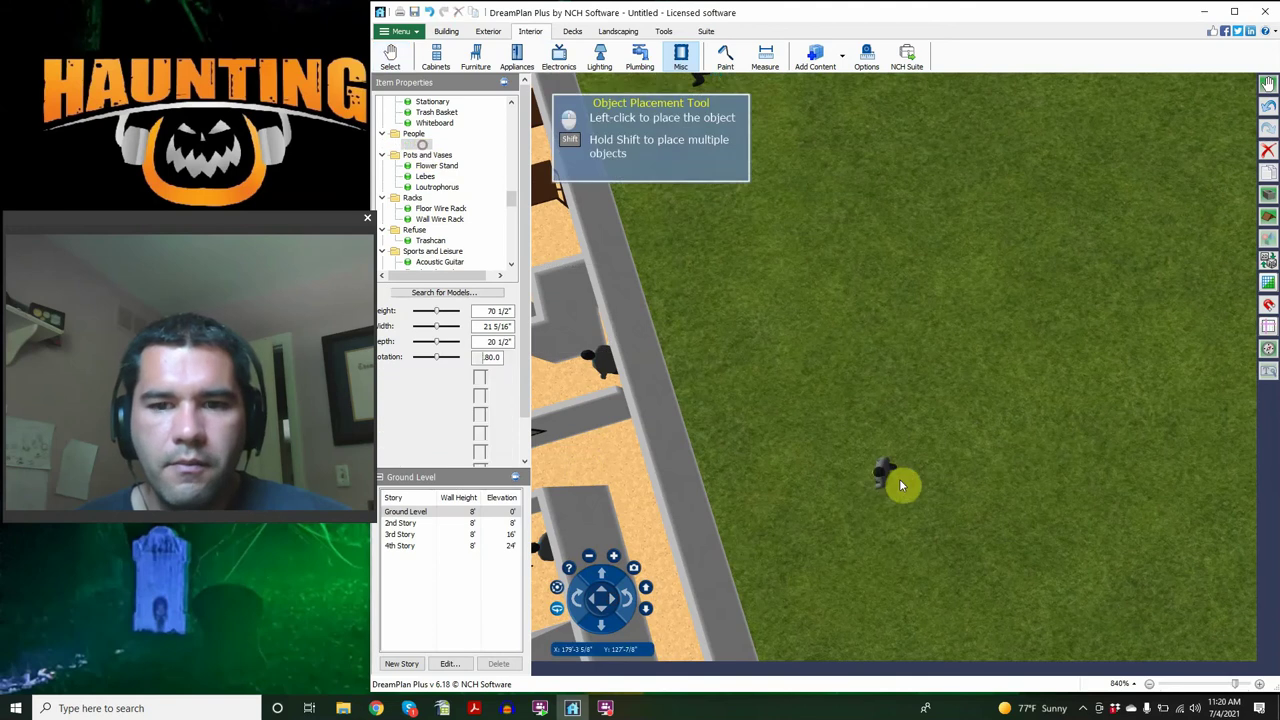
click(1008, 619)
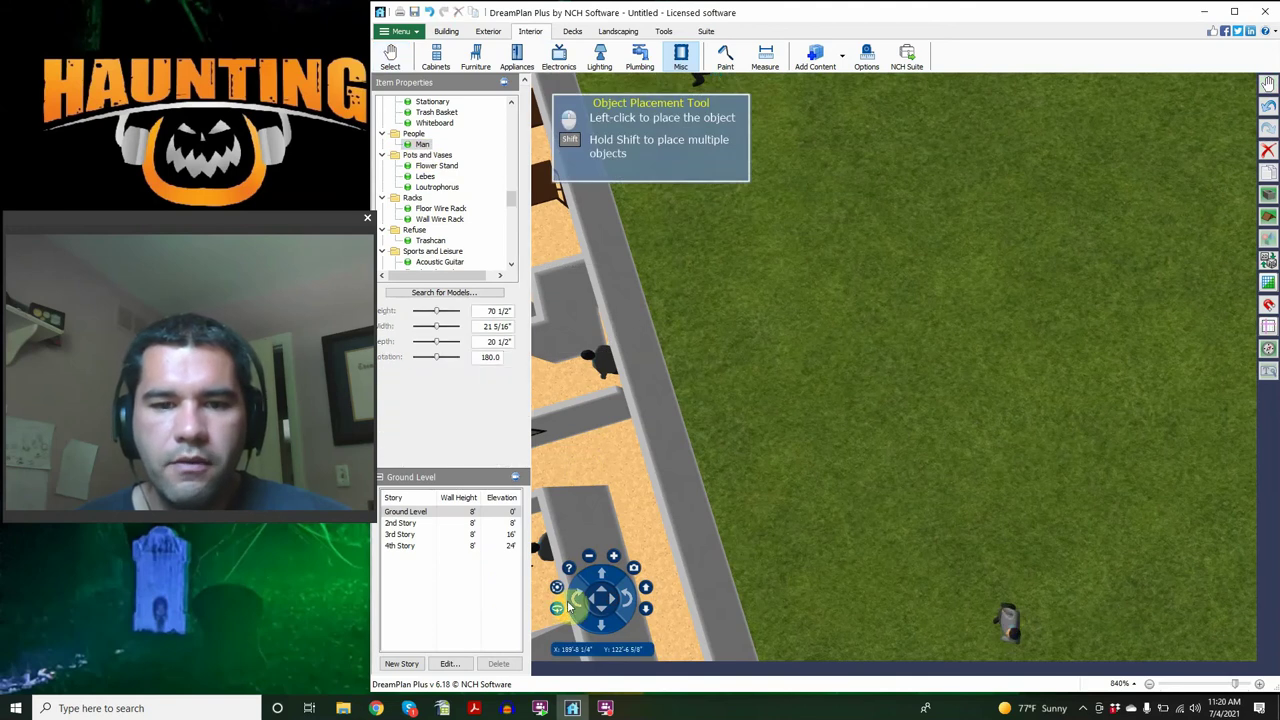
click(601, 613)
click(601, 613)
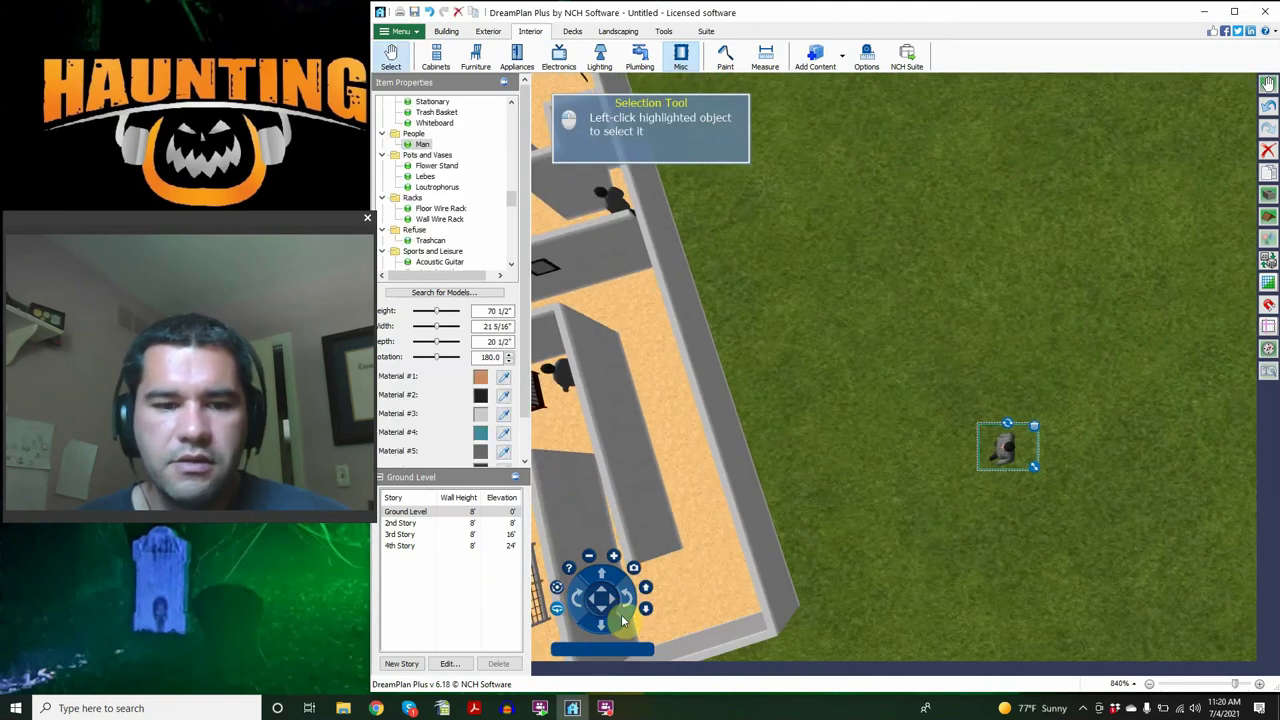
Step: Zoom out to 384% and shift the view left to frame the entire maze
scroll(621, 515, down, 5)
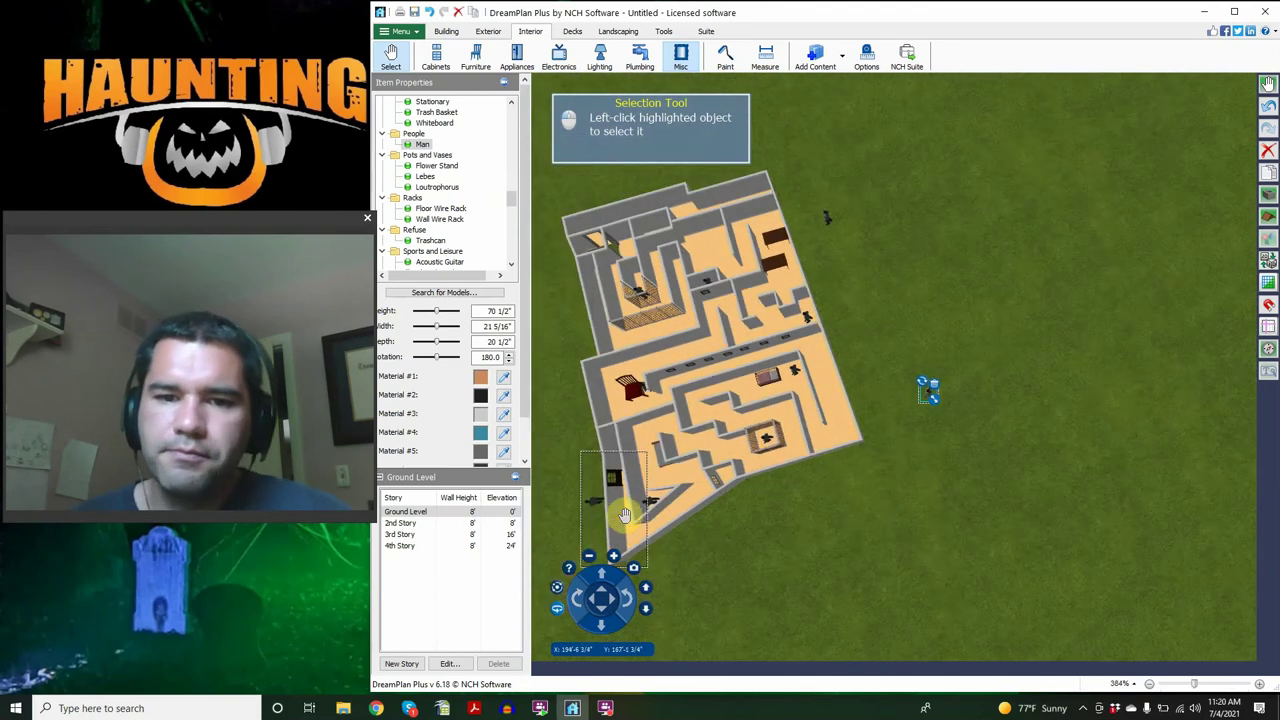
click(593, 603)
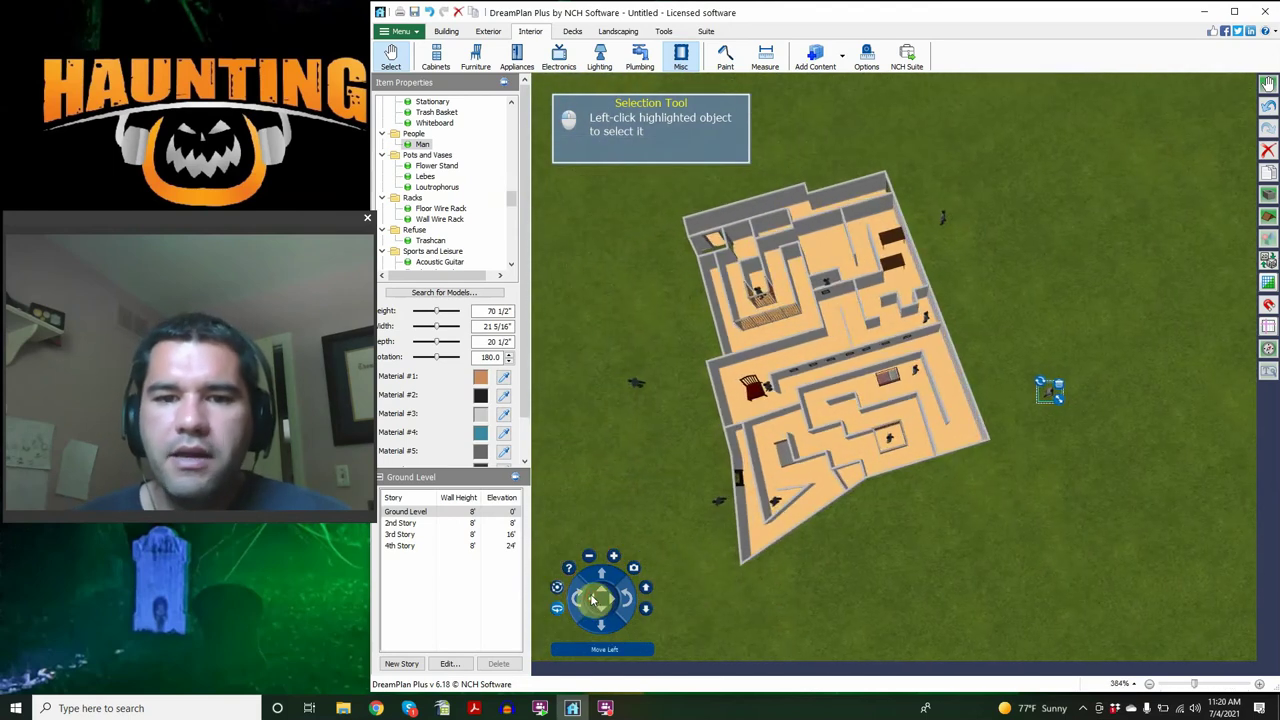